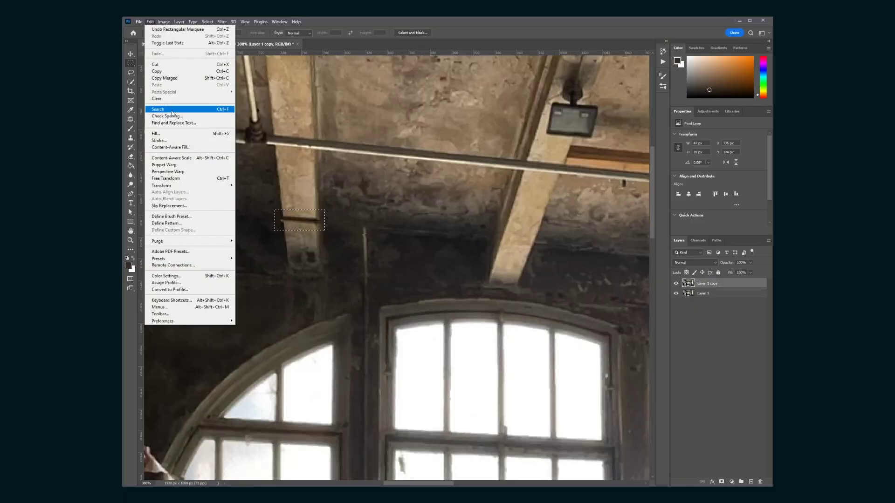
Remove the dark strip across the ceiling beam with Content-Aware Fill, output to the current layer.
{"action": "left_click", "coordinate": [178, 147]}
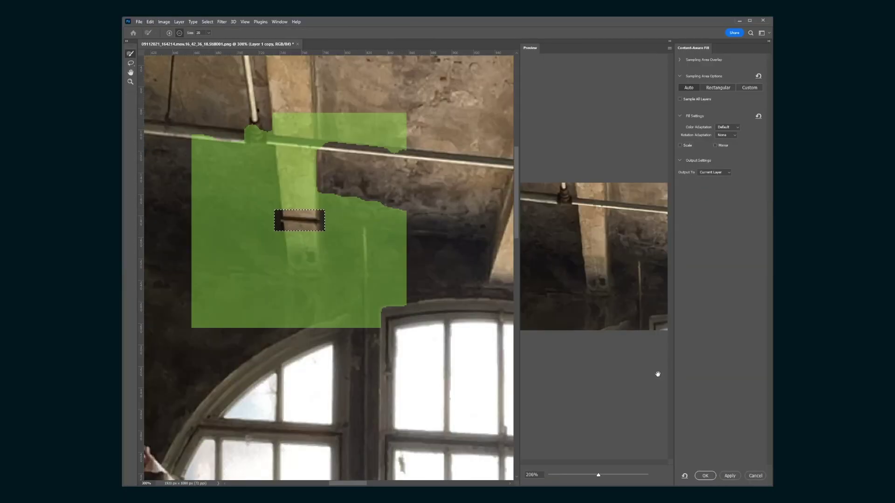
{"action": "left_click", "coordinate": [705, 476]}
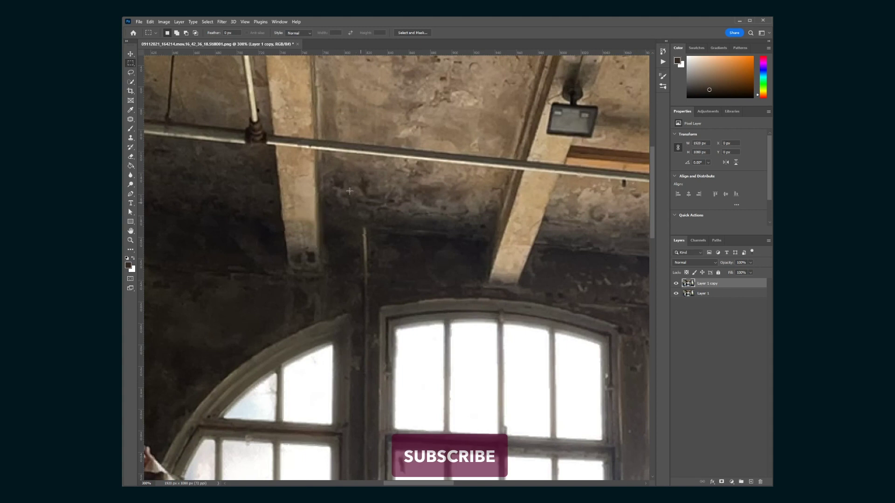
Lasso the thin dark cable hanging from the ceiling above the pipe and remove it with Content-Aware Fill.
{"action": "left_click_drag", "start_coordinate": [373, 197], "coordinate": [465, 278]}
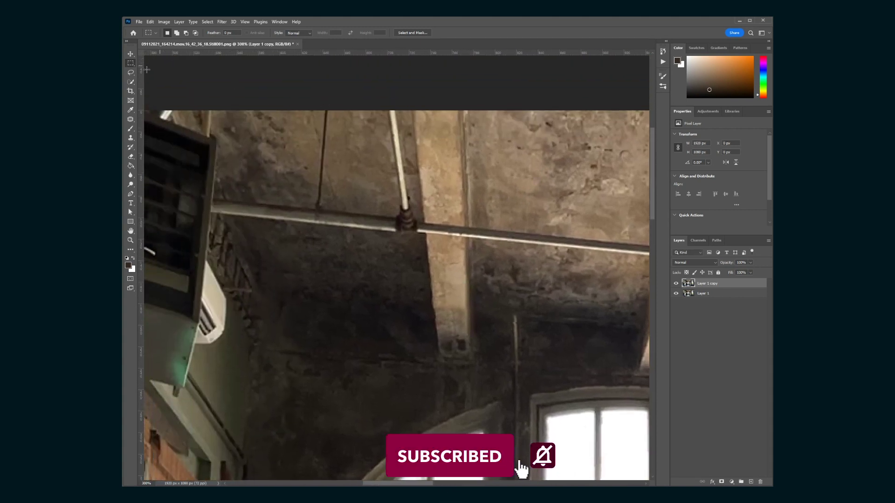
{"action": "key", "text": "l"}
{"action": "left_click_drag", "start_coordinate": [322, 128], "coordinate": [318, 211]}
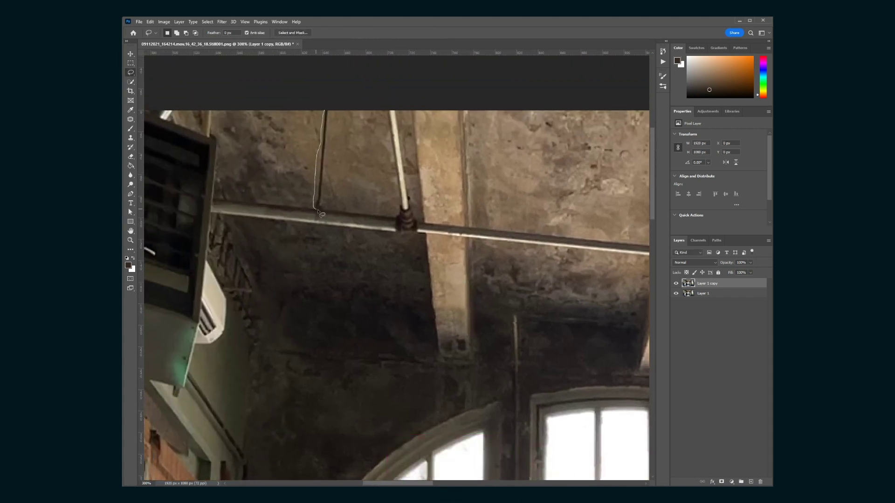
{"action": "left_click", "coordinate": [149, 22]}
{"action": "left_click", "coordinate": [168, 145]}
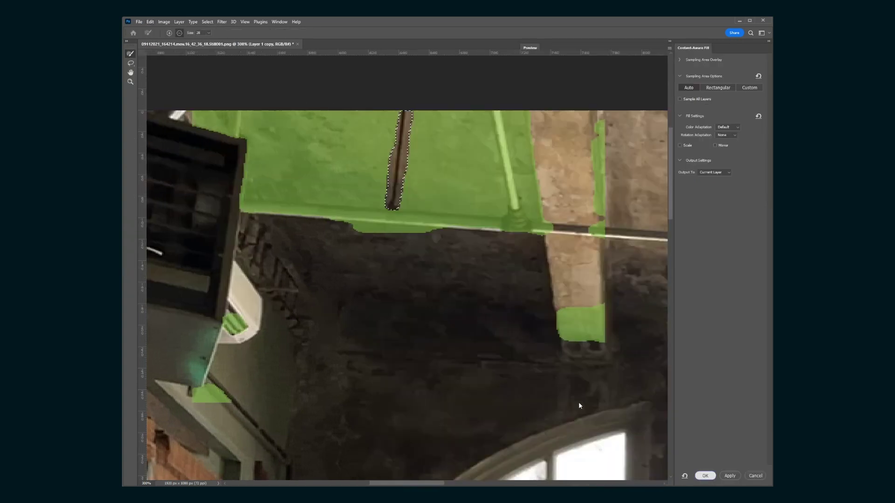
{"action": "key", "text": "Return"}
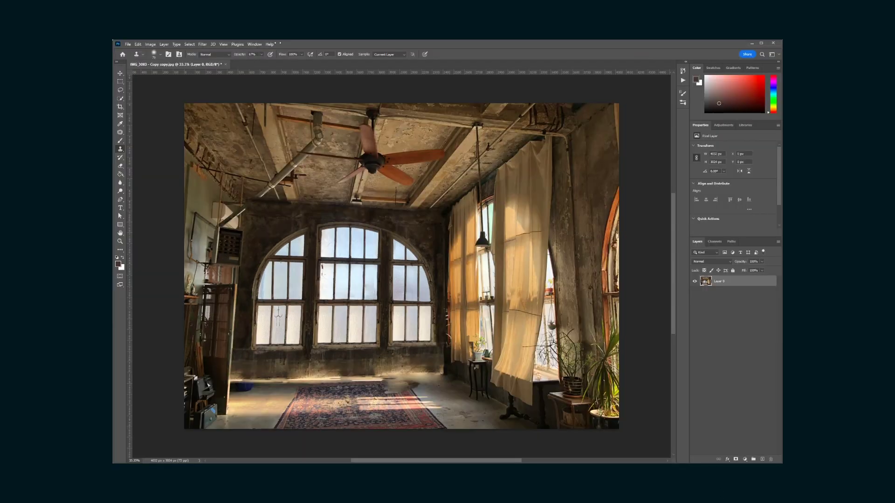
Straighten the photo's perspective in the Camera Raw Filter using guided Upright lines along the window bars.
{"action": "left_click", "coordinate": [205, 46]}
{"action": "left_click", "coordinate": [230, 95]}
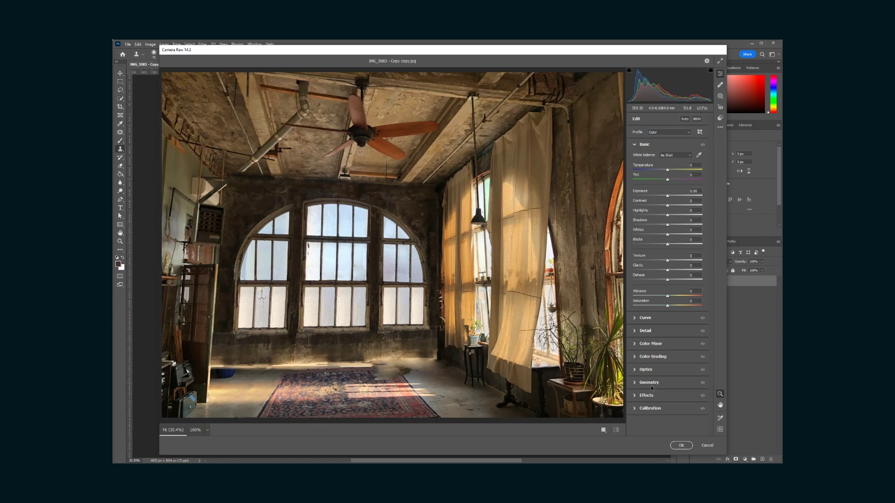
{"action": "left_click", "coordinate": [634, 370]}
{"action": "left_click", "coordinate": [634, 211]}
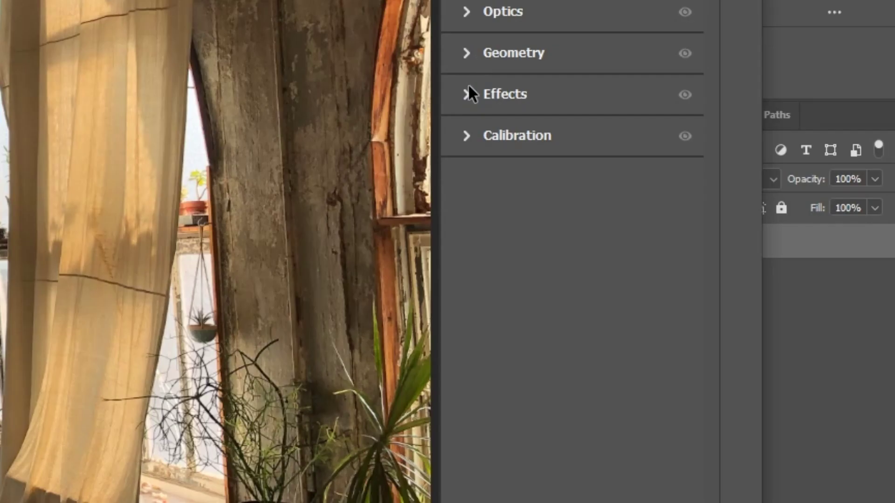
{"action": "left_click", "coordinate": [633, 222]}
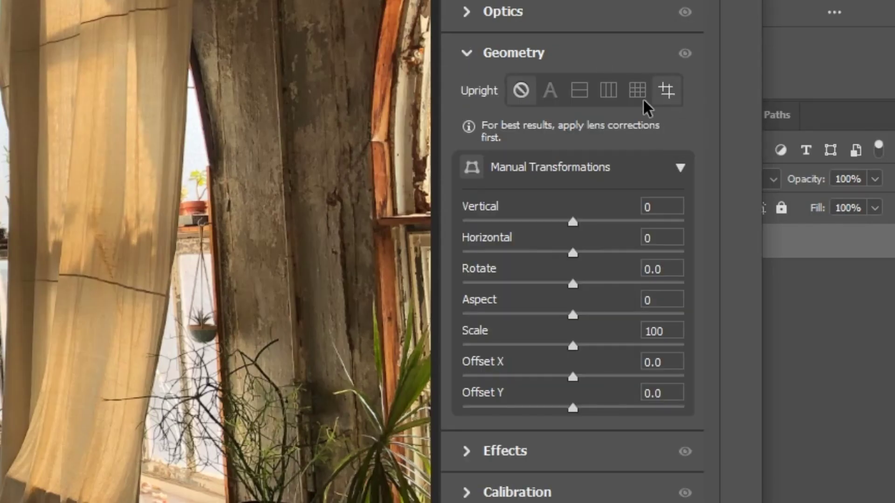
{"action": "left_click", "coordinate": [666, 90]}
{"action": "left_click_drag", "start_coordinate": [254, 233], "coordinate": [317, 233]}
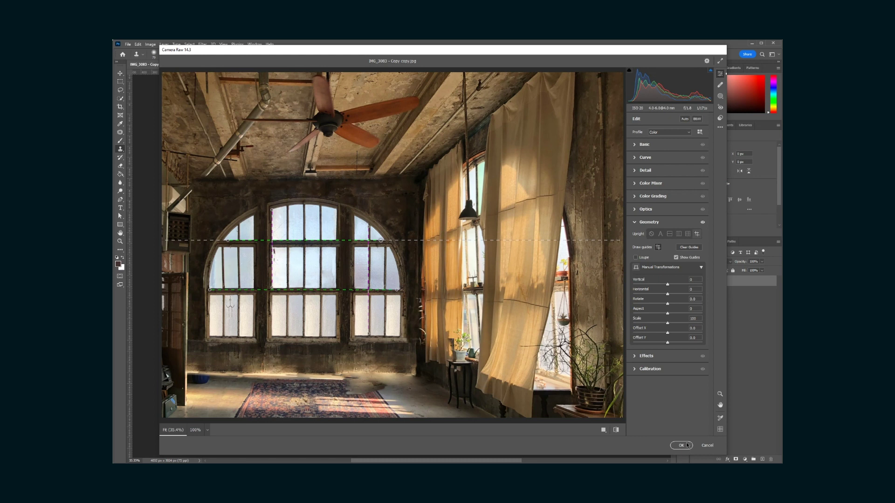
{"action": "left_click", "coordinate": [681, 446]}
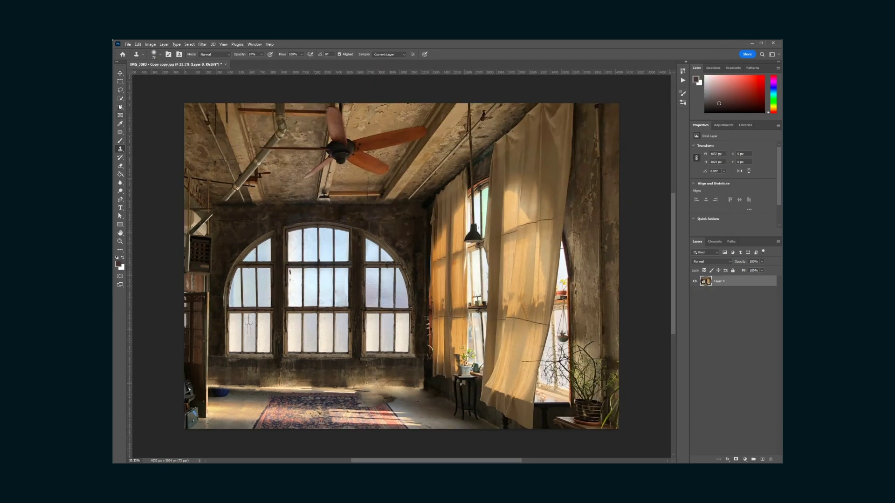
Crop the photo to the wall with the three arched windows, excluding the ceiling, curtains and rug.
{"action": "left_click_drag", "start_coordinate": [185, 266], "coordinate": [211, 261]}
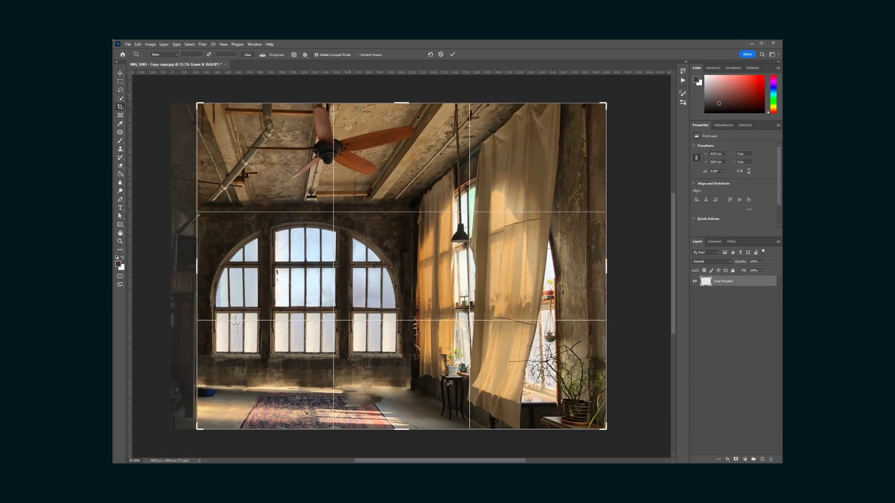
{"action": "left_click_drag", "start_coordinate": [607, 267], "coordinate": [511, 267]}
{"action": "left_click_drag", "start_coordinate": [404, 103], "coordinate": [404, 153]}
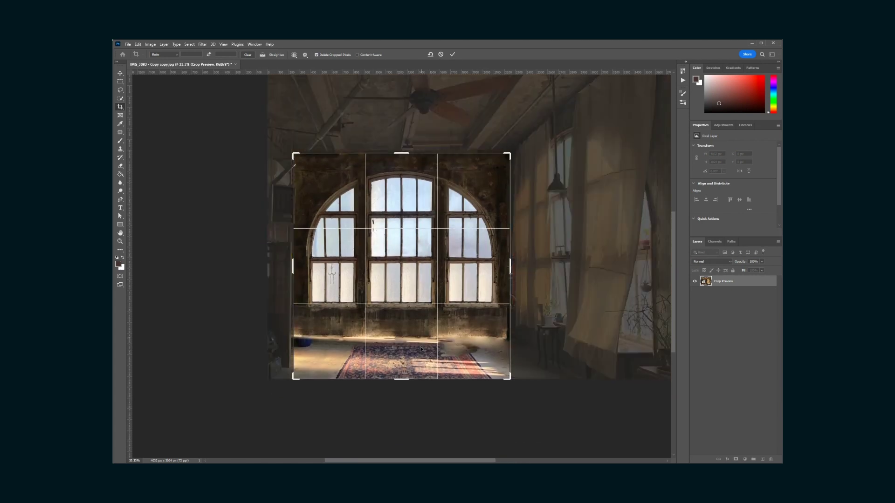
{"action": "left_click_drag", "start_coordinate": [401, 379], "coordinate": [401, 366]}
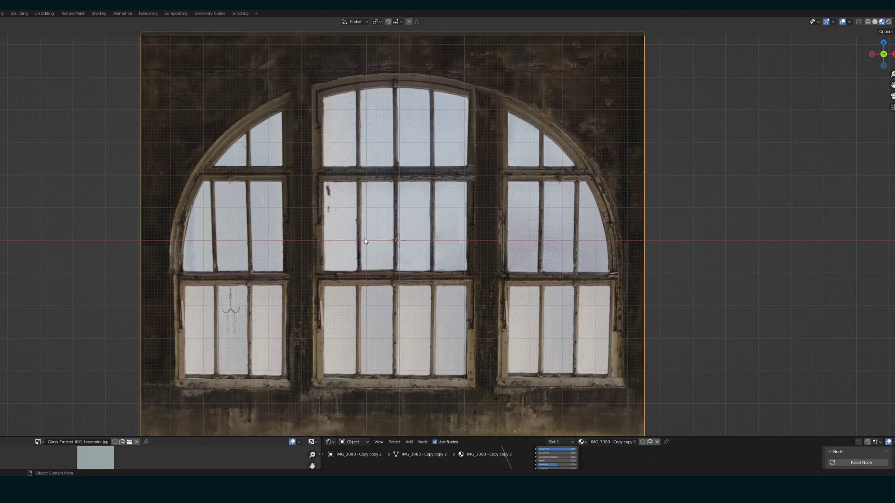
In Blender, edit the window image plane's mesh and add horizontal loop cuts aligned with the edges of the pane rows.
{"action": "key", "text": "Tab"}
{"action": "scroll", "coordinate": [359, 237], "scroll_direction": "down", "scroll_amount": 2}
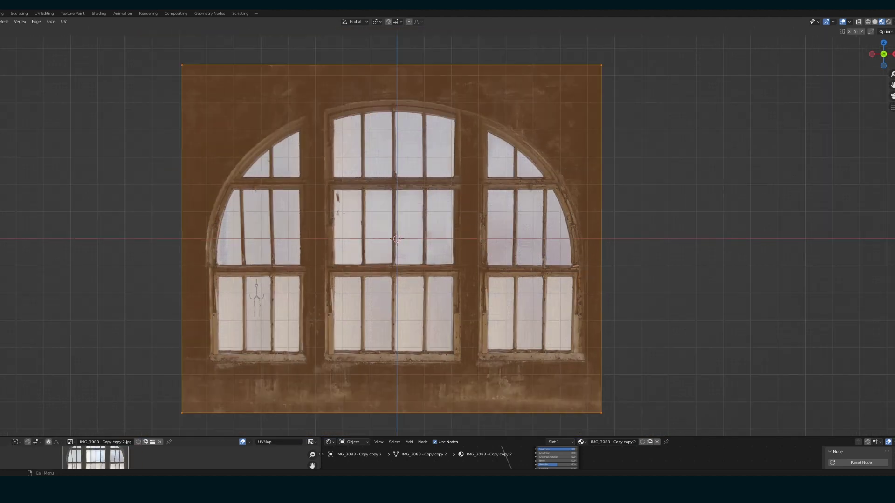
{"action": "scroll", "coordinate": [349, 235], "scroll_direction": "up", "scroll_amount": 3}
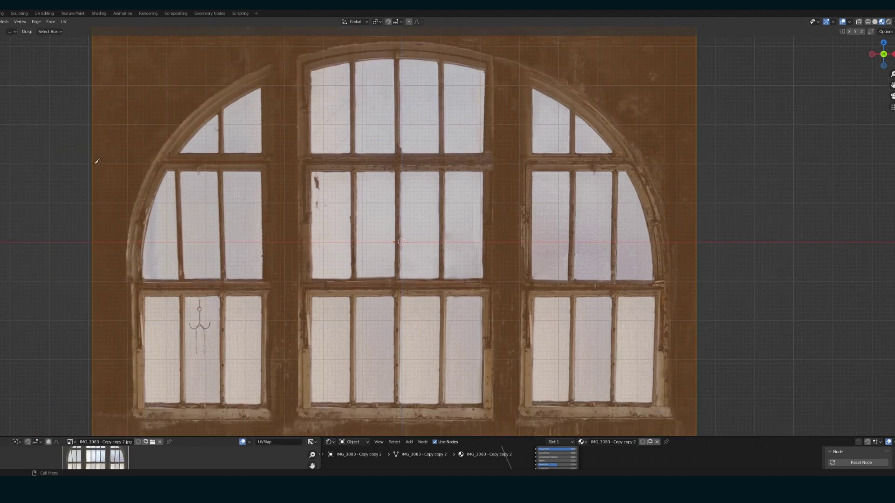
{"action": "left_click", "coordinate": [98, 241]}
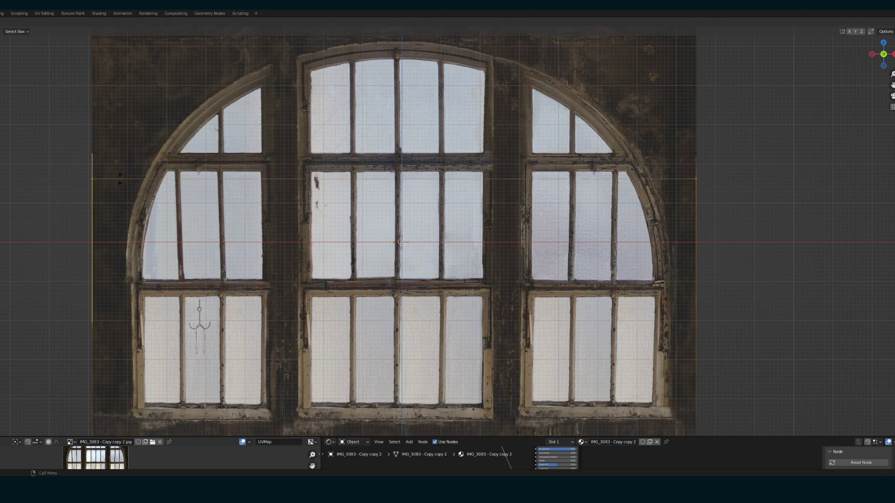
{"action": "key", "text": "ctrl+r"}
{"action": "left_click", "coordinate": [122, 326]}
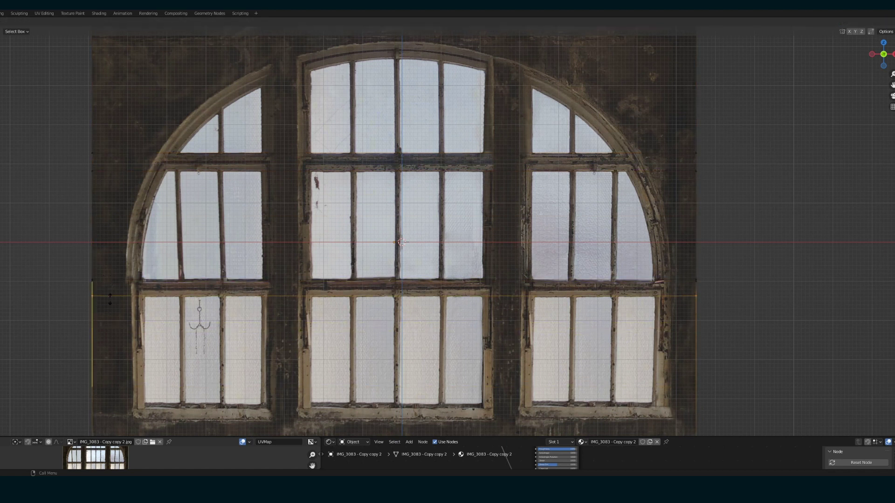
{"action": "left_click", "coordinate": [110, 299]}
{"action": "key", "text": "ctrl+r"}
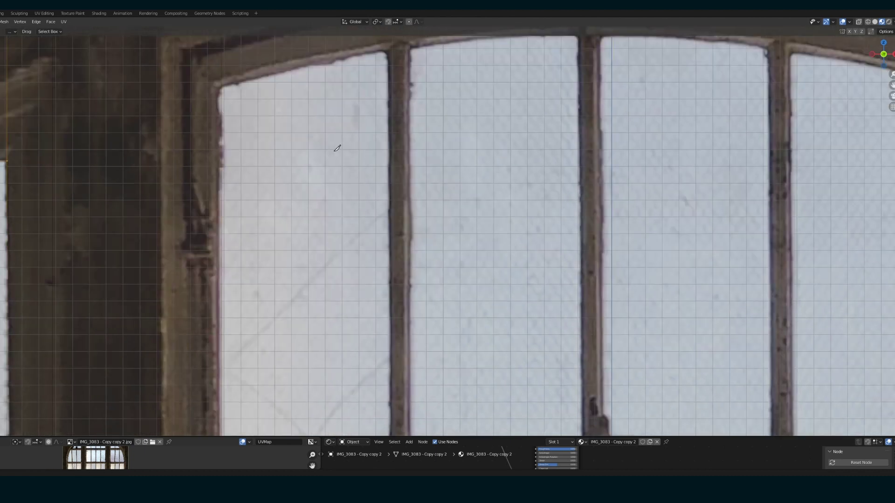
Knife-cut the curved top edge of the leftmost pane in the center window's top row.
{"action": "scroll", "coordinate": [336, 148], "scroll_direction": "down", "scroll_amount": 1}
{"action": "middle_click_drag", "start_coordinate": [337, 155], "coordinate": [331, 179], "text": "shift"}
{"action": "key", "text": "k"}
{"action": "left_click", "coordinate": [240, 128]}
{"action": "left_click", "coordinate": [274, 119]}
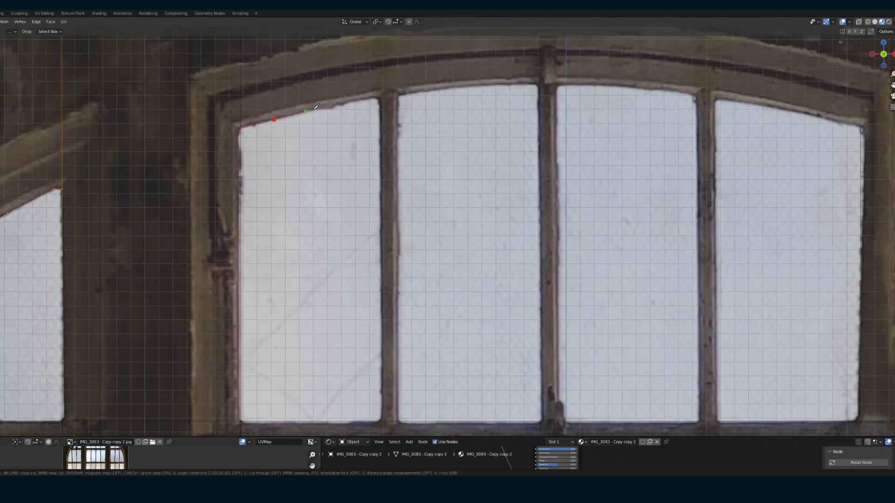
{"action": "key", "text": "Return"}
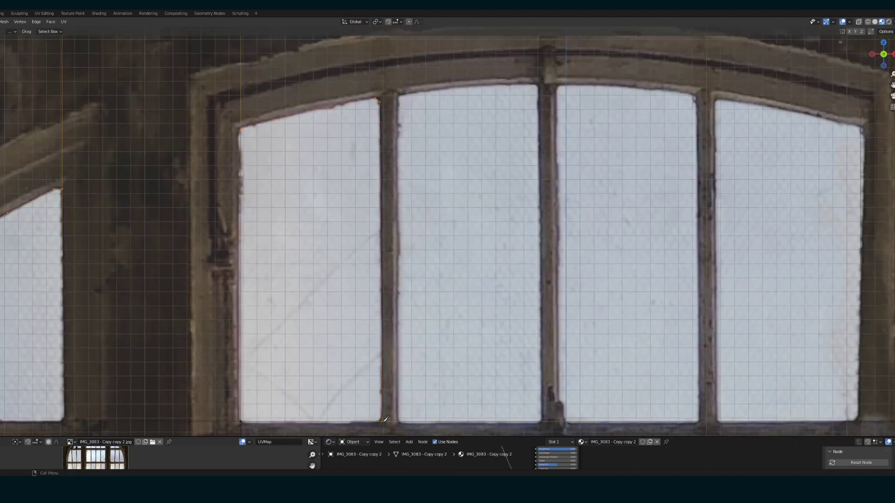
Knife-cut the curved tops and sides of the second and third panes in the center window's top row.
{"action": "key", "text": "k"}
{"action": "left_click", "coordinate": [423, 92]}
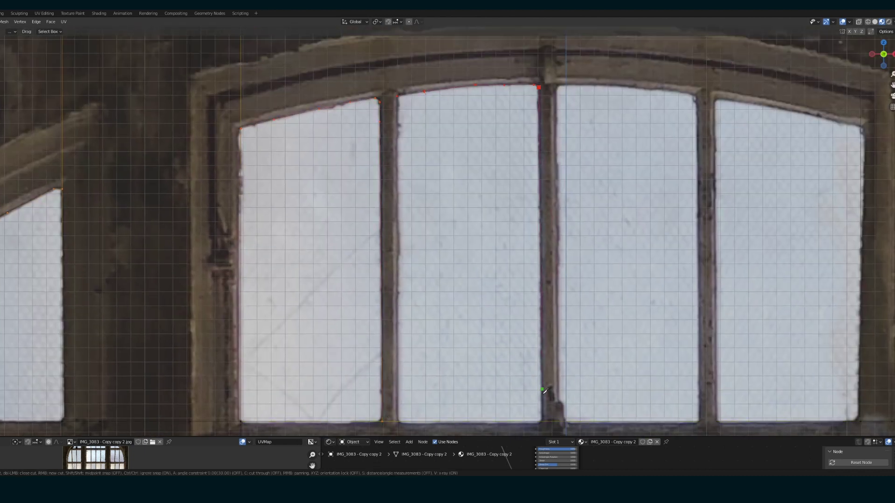
{"action": "key", "text": "Return"}
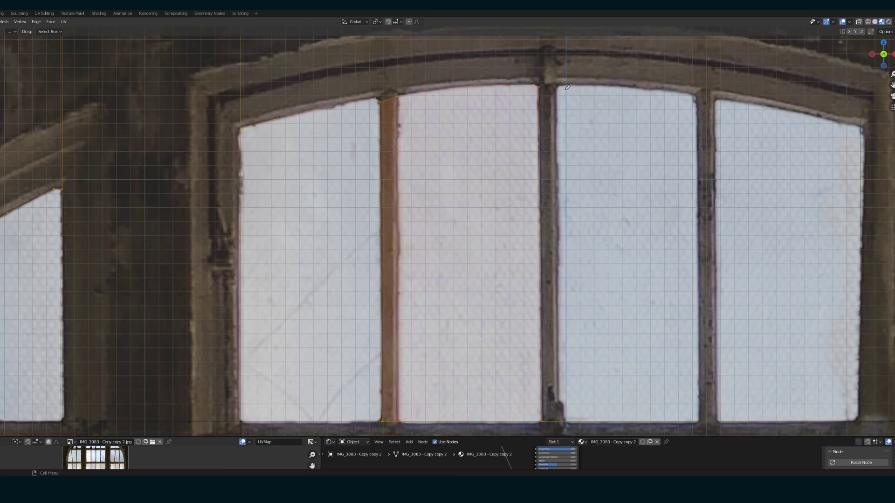
{"action": "key", "text": "k"}
{"action": "left_click", "coordinate": [592, 84]}
{"action": "left_click", "coordinate": [700, 420]}
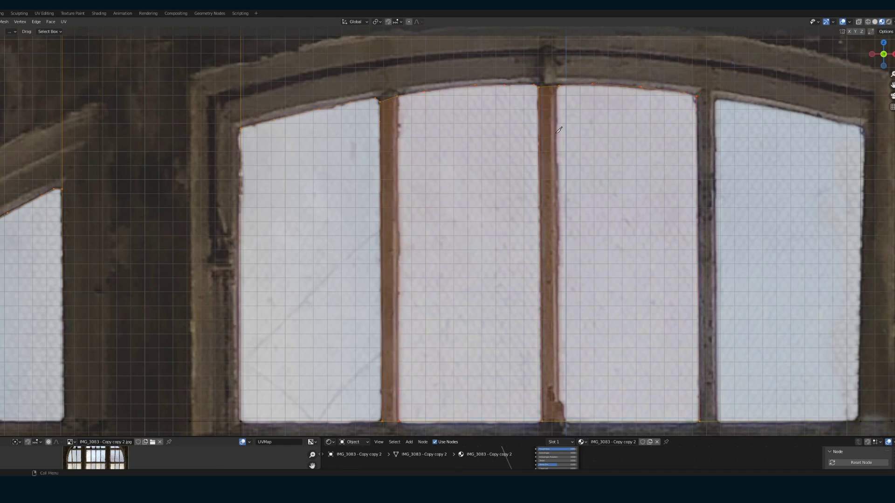
{"action": "left_click", "coordinate": [555, 86]}
{"action": "key", "text": "Return"}
Knife-cut the curved top and inner side of the fourth pane in the center window's top row.
{"action": "middle_click_drag", "start_coordinate": [617, 222], "coordinate": [382, 207], "text": "shift"}
{"action": "key", "text": "k"}
{"action": "key", "text": "Return"}
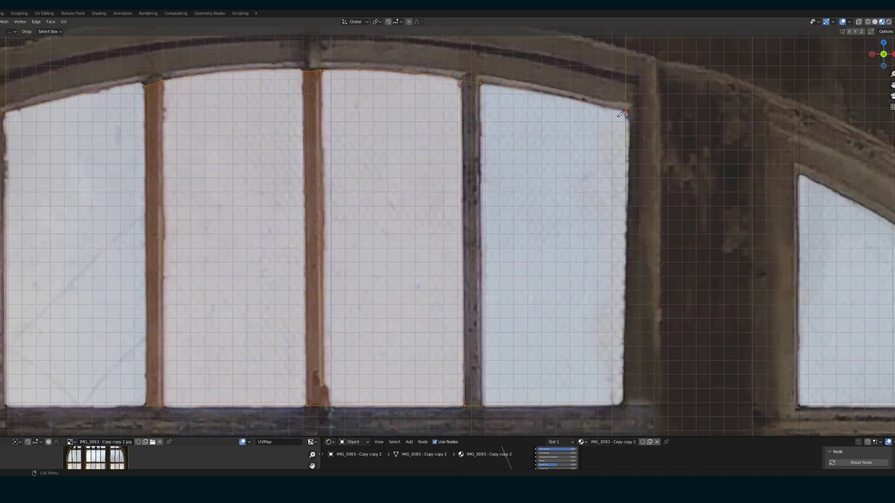
{"action": "key", "text": "k"}
{"action": "left_click", "coordinate": [482, 405]}
{"action": "left_click", "coordinate": [480, 84]}
{"action": "key", "text": "Return"}
Knife-cut the sloping top and both sides of the larger upper pane in the right arched window.
{"action": "middle_click_drag", "start_coordinate": [650, 331], "coordinate": [218, 289], "text": "shift"}
{"action": "key", "text": "k"}
{"action": "left_click", "coordinate": [375, 133]}
{"action": "left_click", "coordinate": [409, 151]}
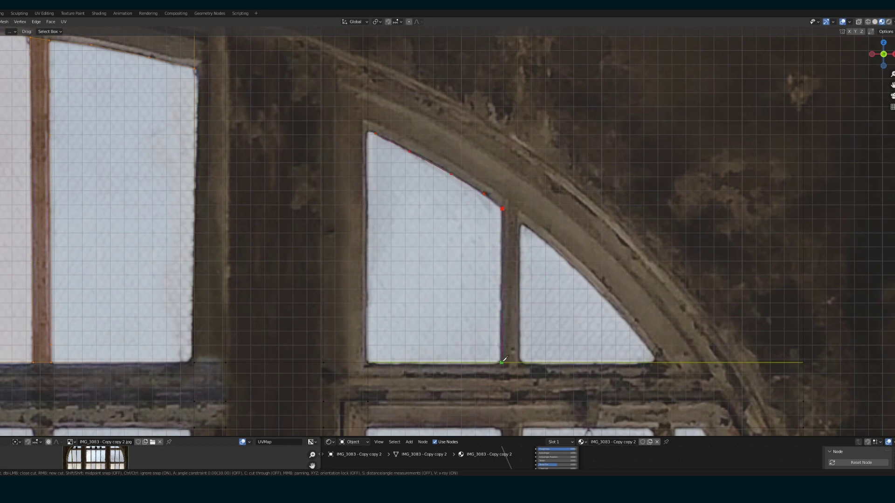
{"action": "left_click", "coordinate": [504, 359]}
{"action": "key", "text": "Return"}
{"action": "key", "text": "k"}
{"action": "left_click", "coordinate": [369, 131]}
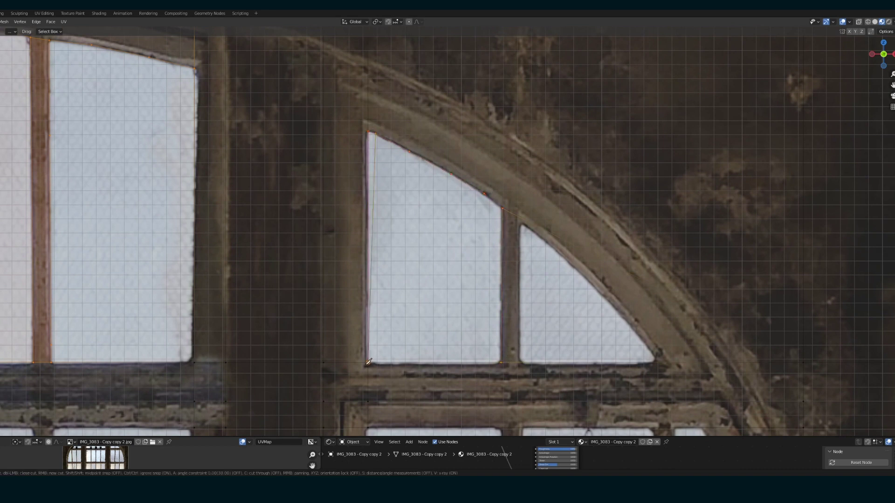
{"action": "left_click", "coordinate": [368, 361]}
{"action": "key", "text": "Return"}
Knife-cut the curved edge and vertical side of the small triangular upper pane in the right arched window.
{"action": "key", "text": "k"}
{"action": "left_click", "coordinate": [523, 225]}
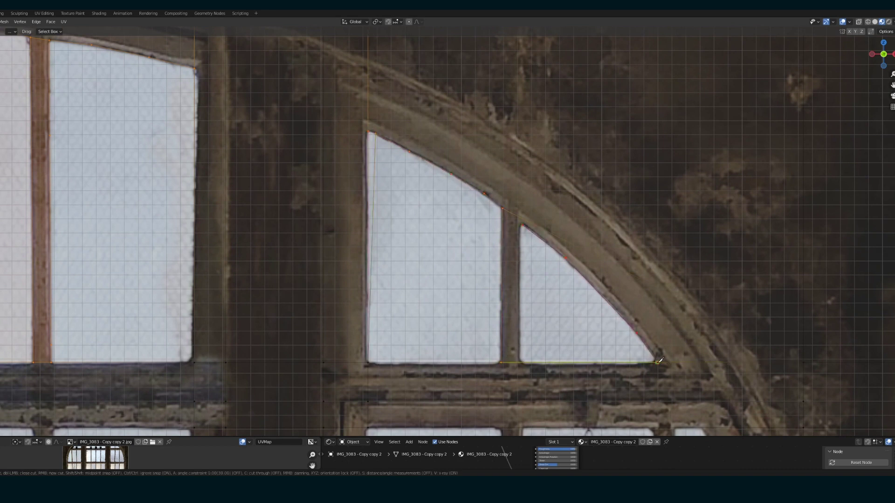
{"action": "key", "text": "Return"}
{"action": "key", "text": "k"}
{"action": "left_click", "coordinate": [518, 357]}
{"action": "key", "text": "Return"}
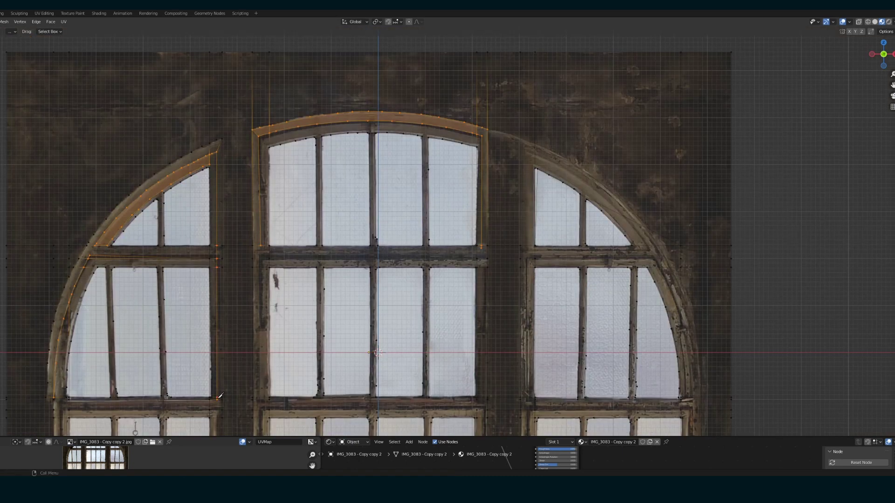
Knife-cut a vertical edge along the center window's left frame beside the middle row of panes.
{"action": "scroll", "coordinate": [158, 210], "scroll_direction": "up", "scroll_amount": 2}
{"action": "middle_click_drag", "start_coordinate": [228, 340], "coordinate": [218, 189], "text": "shift"}
{"action": "left_click", "coordinate": [196, 99]}
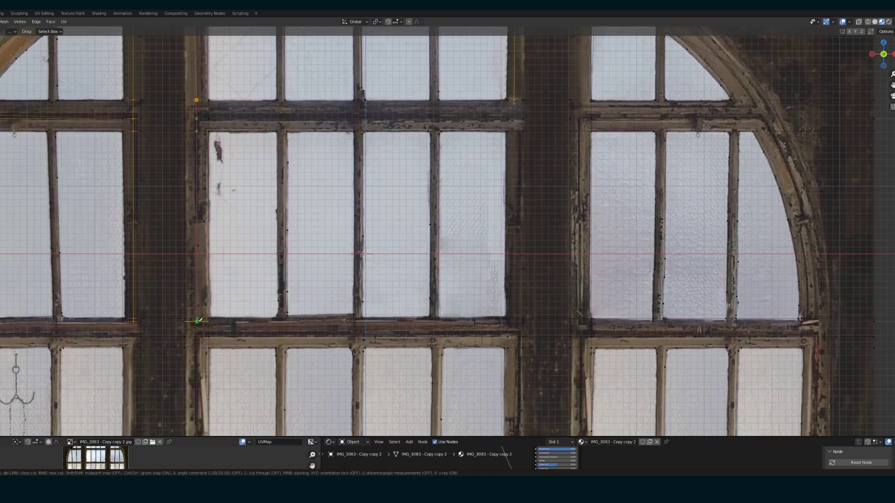
{"action": "key", "text": "Return"}
Knife-cut the right window's outer arch from the center window's frame corner to the bottom of the middle row.
{"action": "middle_click_drag", "start_coordinate": [308, 138], "coordinate": [30, 269], "text": "shift"}
{"action": "key", "text": "k"}
{"action": "left_click", "coordinate": [245, 64]}
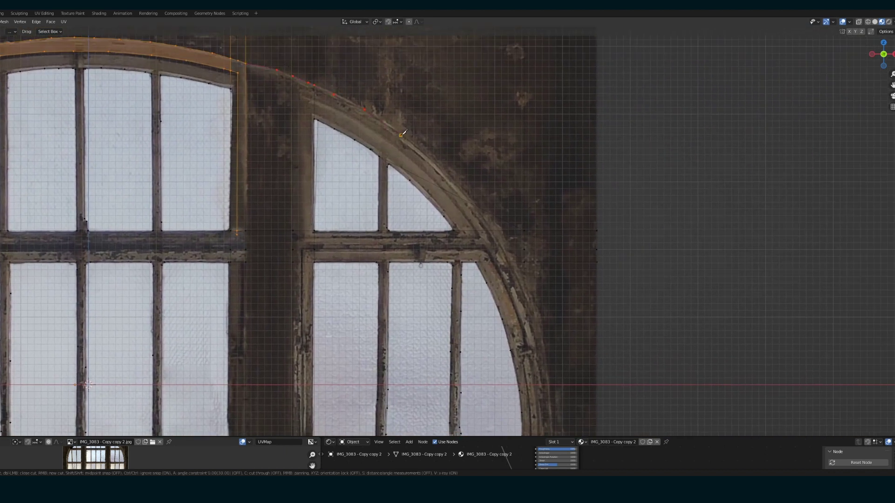
{"action": "scroll", "coordinate": [530, 292], "scroll_direction": "down", "scroll_amount": 1}
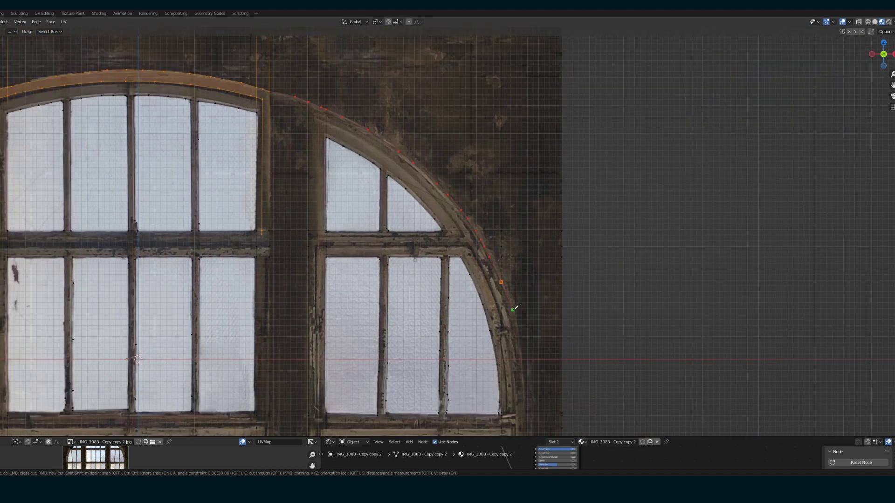
{"action": "left_click", "coordinate": [520, 413]}
{"action": "key", "text": "Return"}
Knife-cut a second curve along the right window's arched frame, just inside the outer arch.
{"action": "middle_click_drag", "start_coordinate": [202, 157], "coordinate": [242, 117], "text": "shift"}
{"action": "key", "text": "k"}
{"action": "left_click", "coordinate": [337, 80]}
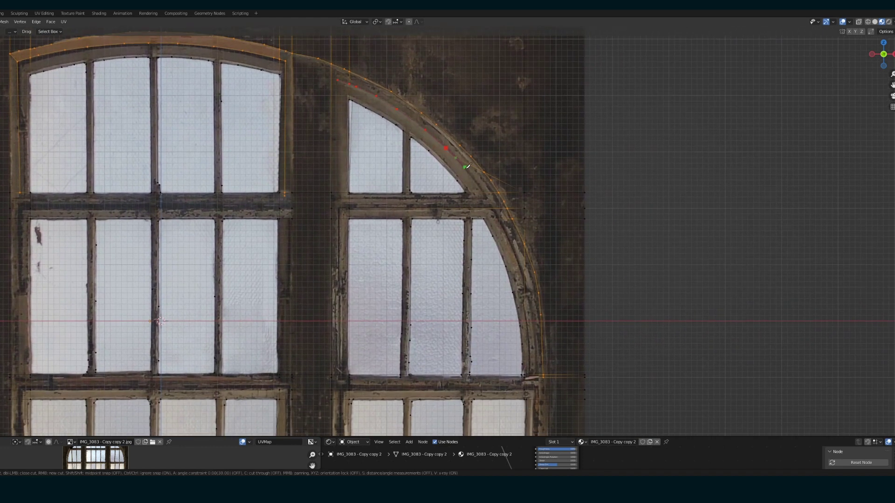
{"action": "key", "text": "Return"}
Knife-cut the right frame edge of the right window's lower section down to the sill.
{"action": "middle_click_drag", "start_coordinate": [253, 309], "coordinate": [316, 28], "text": "shift"}
{"action": "middle_click_drag", "start_coordinate": [528, 156], "coordinate": [432, 197], "text": "shift"}
{"action": "key", "text": "k"}
{"action": "left_click", "coordinate": [504, 146]}
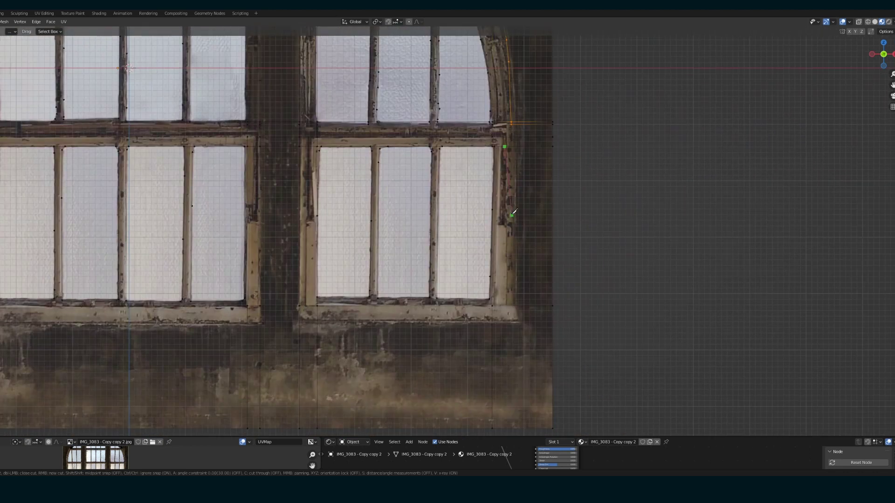
{"action": "left_click", "coordinate": [510, 306]}
{"action": "key", "text": "Return"}
Knife-cut a horizontal edge along the underside of the right window's sill up to its right frame edge.
{"action": "middle_click_drag", "start_coordinate": [313, 334], "coordinate": [335, 325], "text": "shift"}
{"action": "left_click", "coordinate": [321, 314]}
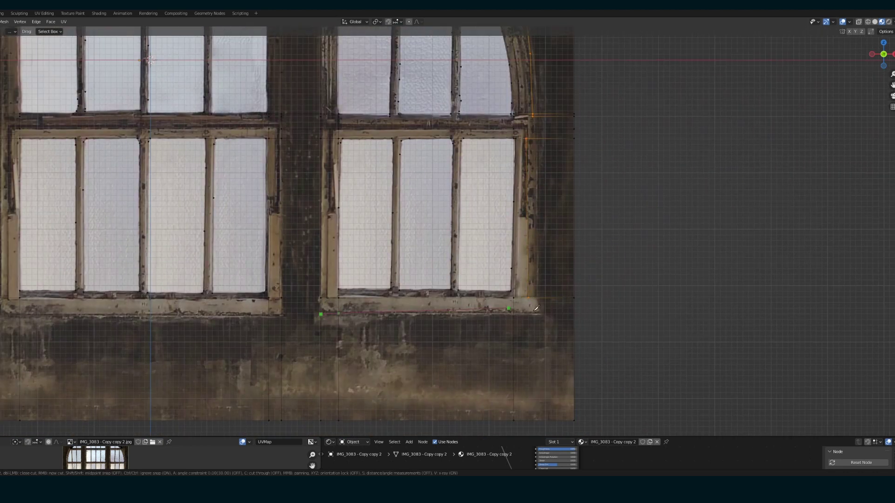
{"action": "left_click", "coordinate": [539, 298]}
{"action": "key", "text": "Return"}
Knife-cut a horizontal edge along the underside of the center window's sill.
{"action": "middle_click_drag", "start_coordinate": [281, 315], "coordinate": [434, 294], "text": "shift"}
{"action": "left_click", "coordinate": [435, 294]}
{"action": "left_click", "coordinate": [152, 292]}
{"action": "key", "text": "Return"}
Knife-cut a horizontal edge along the underside of the left window's sill.
{"action": "middle_click_drag", "start_coordinate": [112, 314], "coordinate": [390, 313], "text": "shift"}
{"action": "left_click", "coordinate": [192, 287]}
{"action": "left_click", "coordinate": [199, 292]}
{"action": "left_click", "coordinate": [394, 294]}
{"action": "key", "text": "Return"}
Clear the selection in face mode and select the glass pane faces in the top row of all three windows.
{"action": "middle_click_drag", "start_coordinate": [483, 317], "coordinate": [441, 336], "text": "shift"}
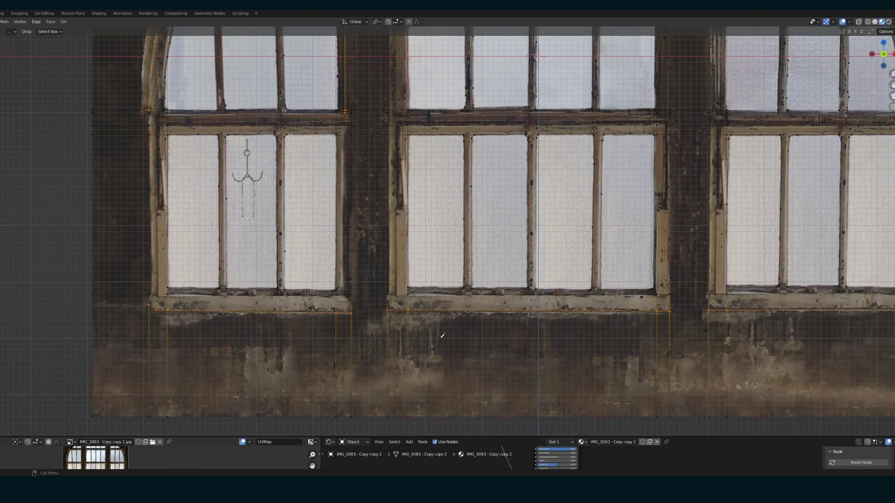
{"action": "middle_click_drag", "start_coordinate": [376, 118], "coordinate": [359, 201], "text": "shift"}
{"action": "scroll", "coordinate": [359, 202], "scroll_direction": "down", "scroll_amount": 1}
{"action": "middle_click_drag", "start_coordinate": [172, 55], "coordinate": [88, 124], "text": "shift"}
{"action": "key", "text": "3"}
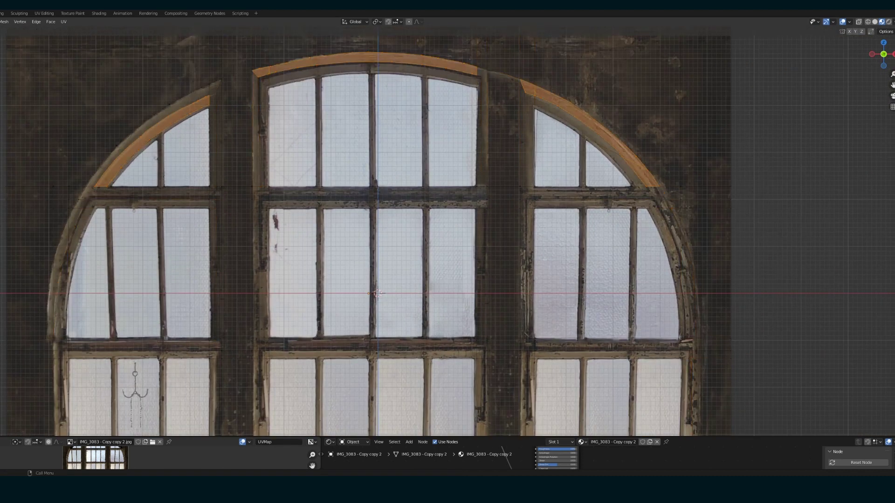
{"action": "key", "text": "alt+a"}
{"action": "key", "text": "w"}
{"action": "left_click", "coordinate": [144, 166], "text": "shift"}
{"action": "left_click", "coordinate": [293, 135], "text": "shift"}
{"action": "left_click", "coordinate": [345, 131], "text": "shift"}
{"action": "left_click", "coordinate": [398, 131], "text": "shift"}
{"action": "left_click", "coordinate": [451, 134], "text": "shift"}
{"action": "left_click", "coordinate": [556, 151], "text": "shift"}
{"action": "left_click", "coordinate": [604, 168], "text": "shift"}
Add the glass pane faces of the middle and lower rows to the selection.
{"action": "left_click", "coordinate": [655, 273], "text": "shift"}
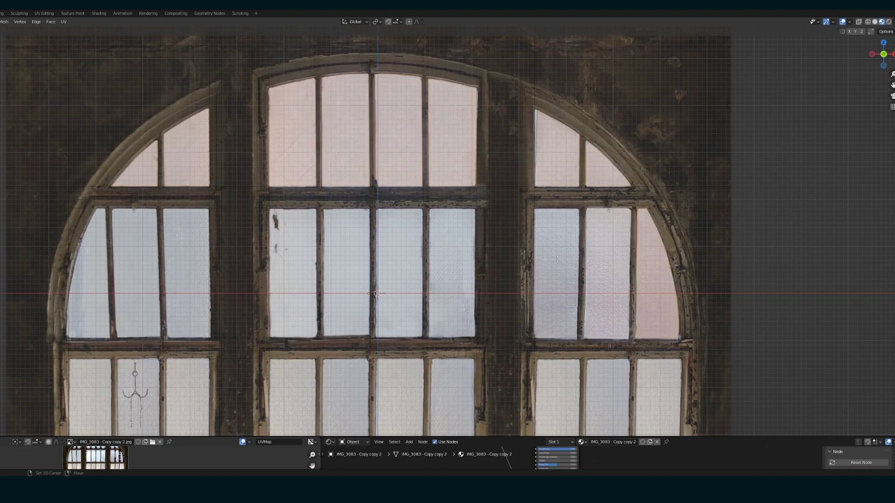
{"action": "left_click", "coordinate": [185, 273], "text": "shift"}
{"action": "left_click", "coordinate": [135, 273], "text": "shift"}
{"action": "left_click", "coordinate": [87, 275], "text": "shift"}
{"action": "middle_click_drag", "start_coordinate": [88, 326], "coordinate": [87, 205], "text": "shift"}
{"action": "left_click", "coordinate": [88, 302], "text": "shift"}
{"action": "left_click", "coordinate": [136, 302], "text": "shift"}
{"action": "left_click", "coordinate": [185, 301], "text": "shift"}
{"action": "left_click", "coordinate": [396, 302], "text": "shift"}
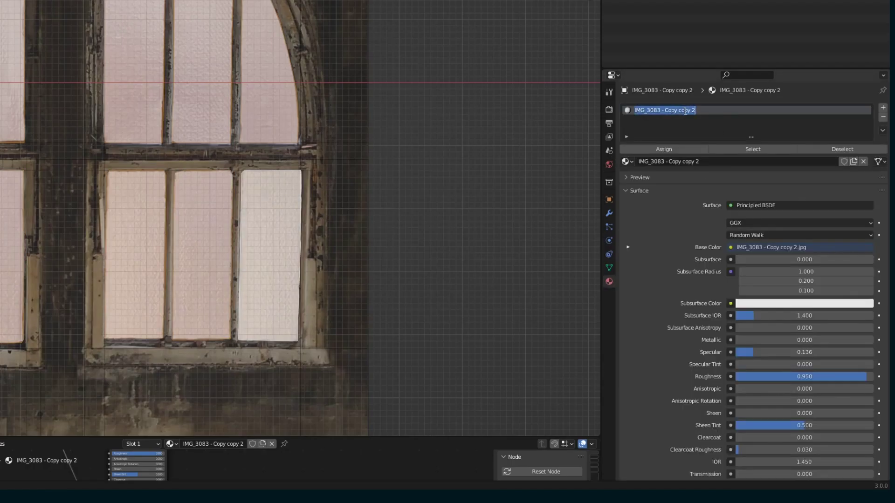
Rename the image material WALL, add a second material named WALL - GLASS, and assign it to the selected panes.
{"action": "type", "text": "WALL"}
{"action": "key", "text": "Return"}
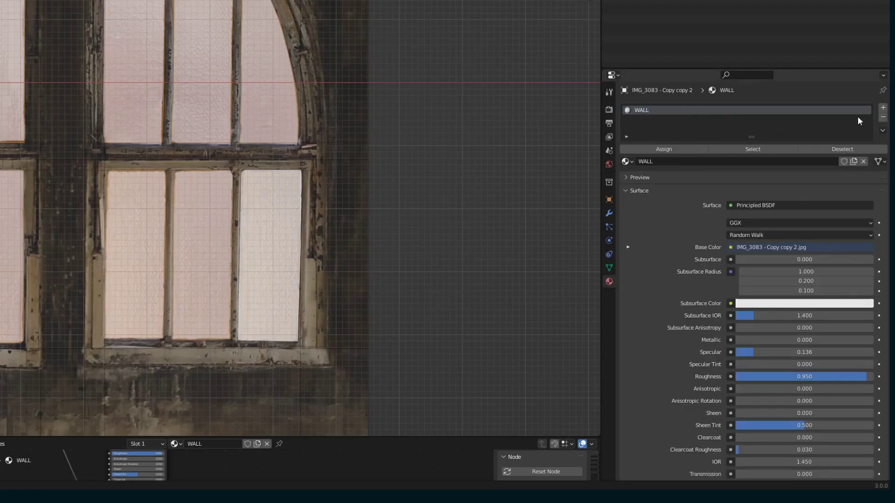
{"action": "left_click", "coordinate": [882, 108]}
{"action": "left_click", "coordinate": [736, 176]}
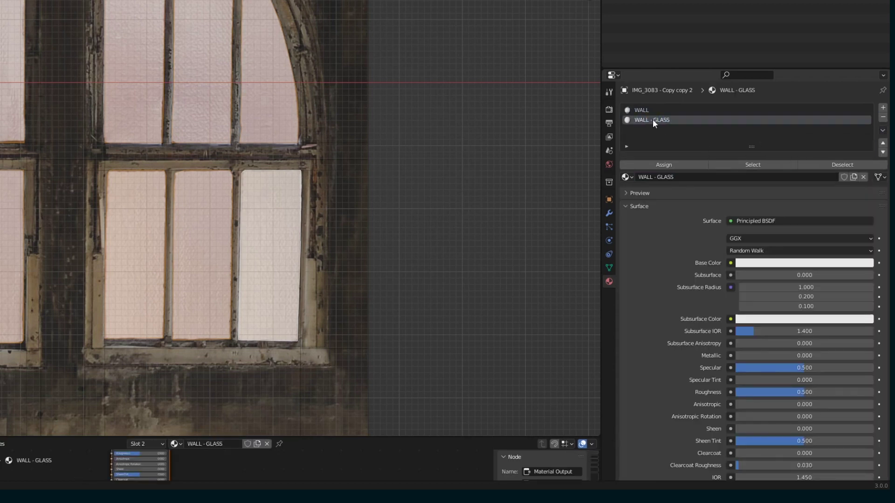
{"action": "left_click", "coordinate": [650, 165]}
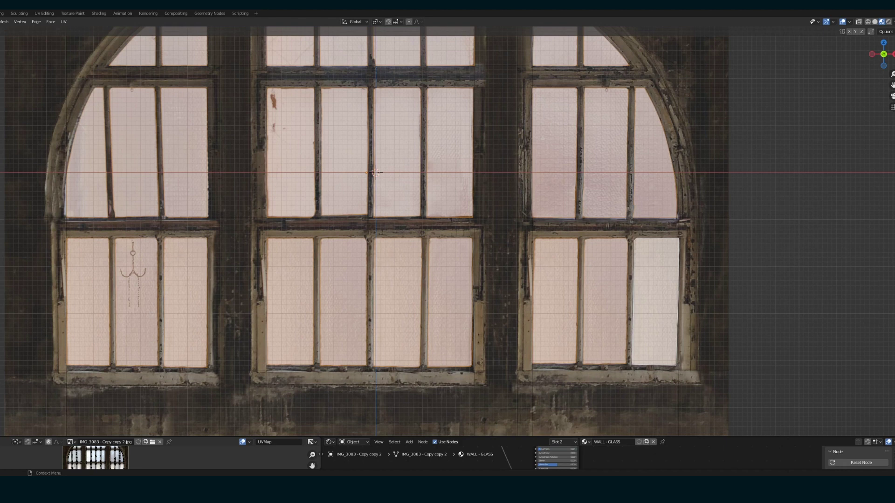
From the front view, select the frame and muntin faces across the lower and middle rows and the center window's upper part.
{"action": "middle_click_drag", "start_coordinate": [410, 252], "coordinate": [383, 224]}
{"action": "key", "text": "KP_1"}
{"action": "scroll", "coordinate": [383, 225], "scroll_direction": "down", "scroll_amount": 2}
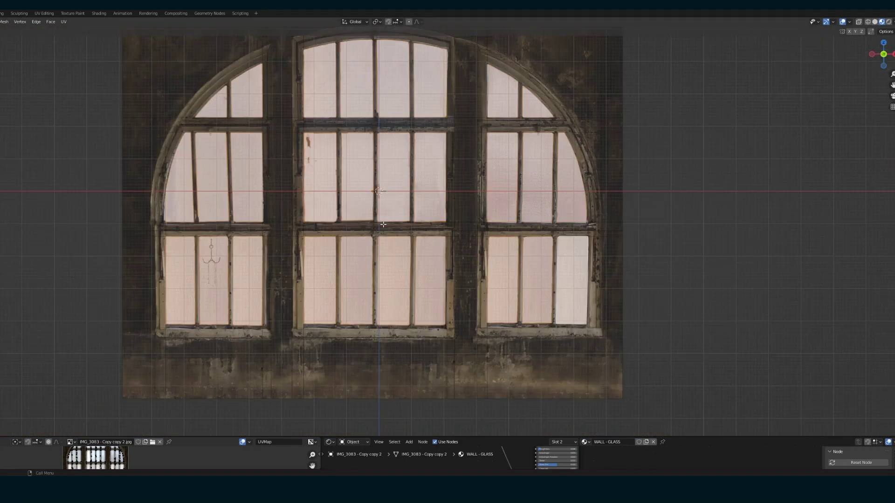
{"action": "scroll", "coordinate": [385, 229], "scroll_direction": "up", "scroll_amount": 1}
{"action": "left_click", "coordinate": [127, 122]}
{"action": "left_click", "coordinate": [141, 100], "text": "shift"}
{"action": "left_click", "coordinate": [131, 109], "text": "shift"}
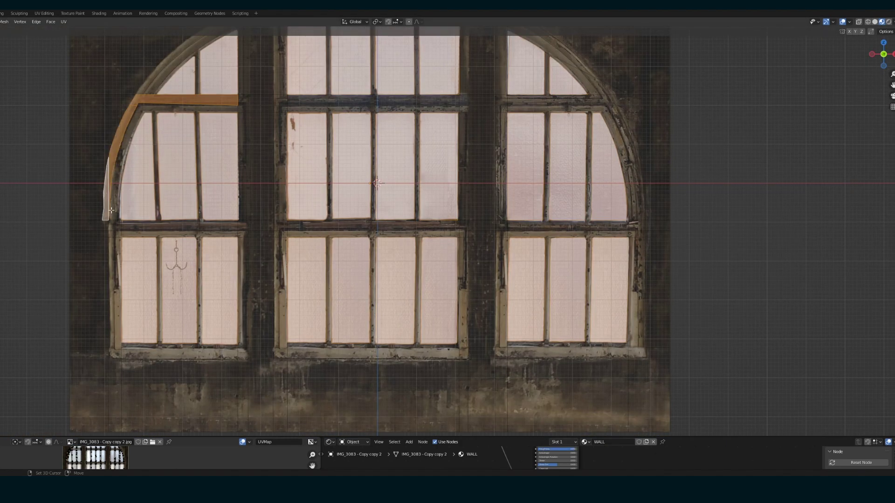
{"action": "left_click", "coordinate": [149, 108], "text": "shift"}
{"action": "left_click_drag", "start_coordinate": [132, 201], "coordinate": [631, 355], "text": "shift"}
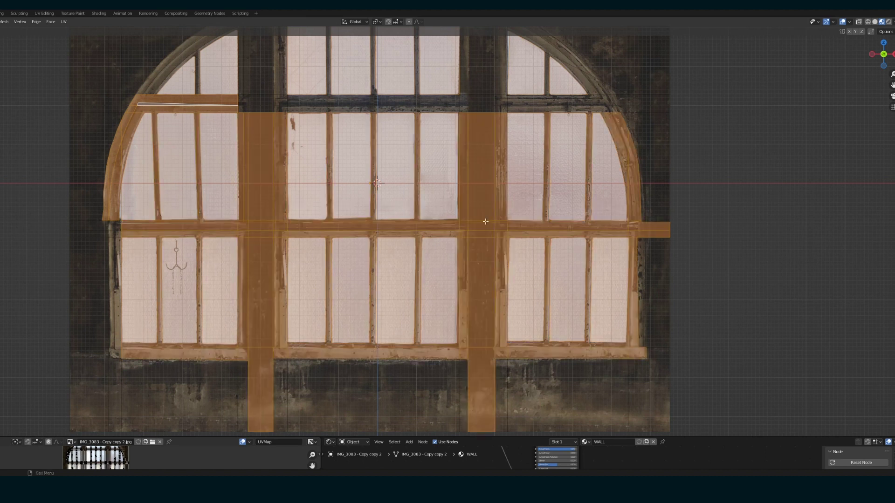
{"action": "middle_click_drag", "start_coordinate": [473, 68], "coordinate": [453, 145], "text": "shift"}
{"action": "left_click_drag", "start_coordinate": [465, 183], "coordinate": [221, 88], "text": "shift"}
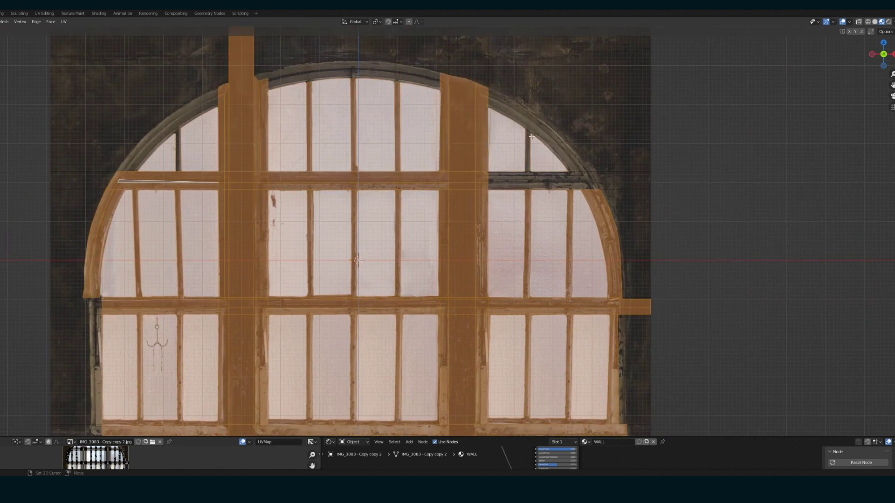
Add the remaining upper-right frame, arch tops, upper-left muntin and left window's outer frame faces to the selection.
{"action": "left_click_drag", "start_coordinate": [513, 195], "coordinate": [513, 195], "text": "shift"}
{"action": "left_click", "coordinate": [576, 161], "text": "shift"}
{"action": "left_click", "coordinate": [360, 75], "text": "shift"}
{"action": "left_click", "coordinate": [261, 78], "text": "shift"}
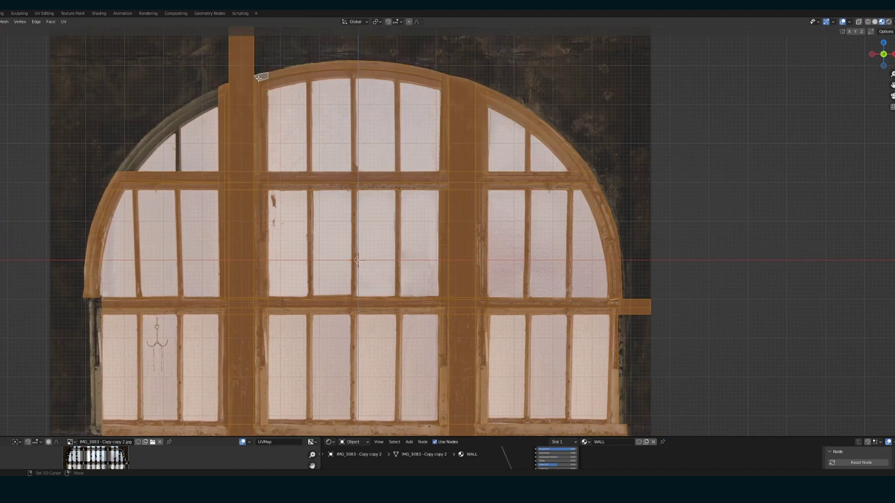
{"action": "left_click", "coordinate": [185, 114], "text": "shift"}
{"action": "left_click", "coordinate": [178, 150], "text": "shift"}
{"action": "middle_click_drag", "start_coordinate": [178, 150], "coordinate": [185, 65], "text": "shift"}
{"action": "left_click", "coordinate": [101, 269], "text": "shift"}
{"action": "left_click", "coordinate": [105, 207], "text": "shift"}
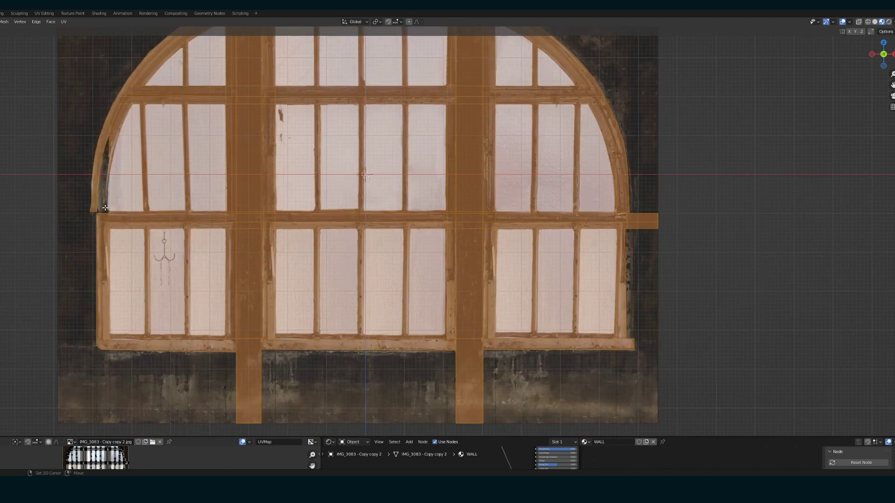
{"action": "middle_click_drag", "start_coordinate": [102, 206], "coordinate": [104, 347], "text": "shift"}
Deselect the wall pillar faces between the three windows, keeping only the frame faces selected.
{"action": "left_click", "coordinate": [247, 96], "text": "shift"}
{"action": "left_click", "coordinate": [468, 162], "text": "shift"}
{"action": "left_click", "coordinate": [251, 247], "text": "shift"}
{"action": "middle_click_drag", "start_coordinate": [250, 241], "coordinate": [258, 132], "text": "shift"}
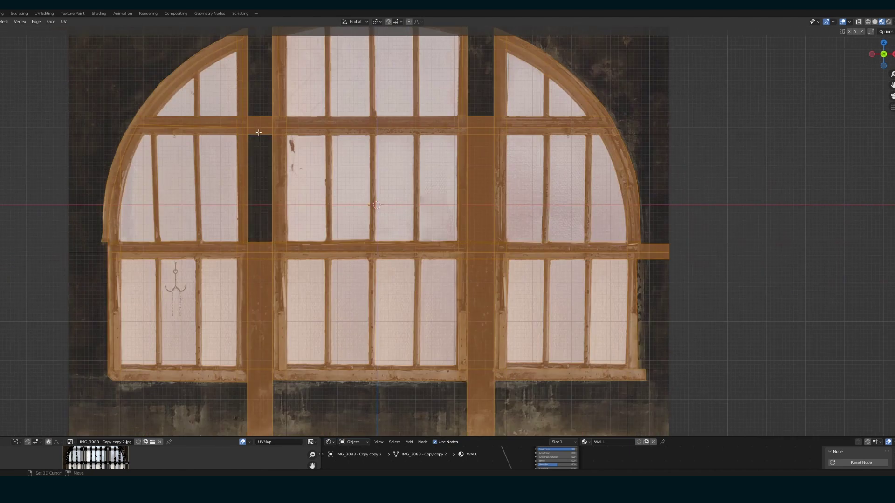
{"action": "left_click", "coordinate": [260, 303], "text": "shift"}
{"action": "left_click", "coordinate": [480, 326], "text": "shift"}
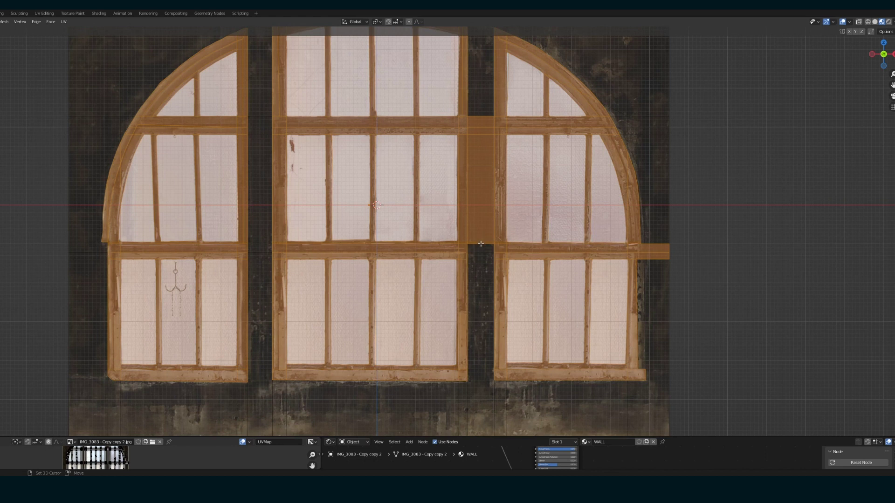
{"action": "left_click", "coordinate": [480, 242], "text": "shift"}
{"action": "scroll", "coordinate": [480, 244], "scroll_direction": "down", "scroll_amount": 2}
{"action": "scroll", "coordinate": [593, 240], "scroll_direction": "up", "scroll_amount": 5}
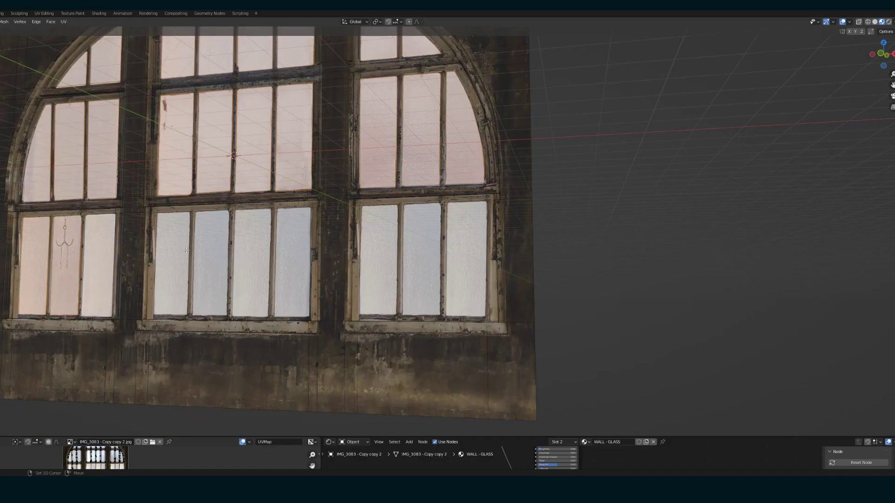
{"action": "scroll", "coordinate": [326, 274], "scroll_direction": "up", "scroll_amount": 1}
{"action": "middle_click_drag", "start_coordinate": [326, 274], "coordinate": [431, 272]}
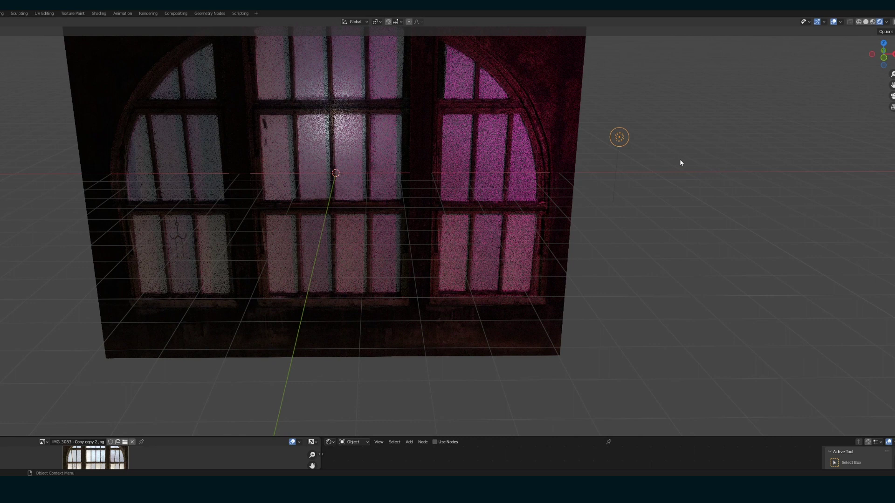
Duplicate the magenta point light and place the copy on the opposite side of the window wall.
{"action": "left_click", "coordinate": [680, 162]}
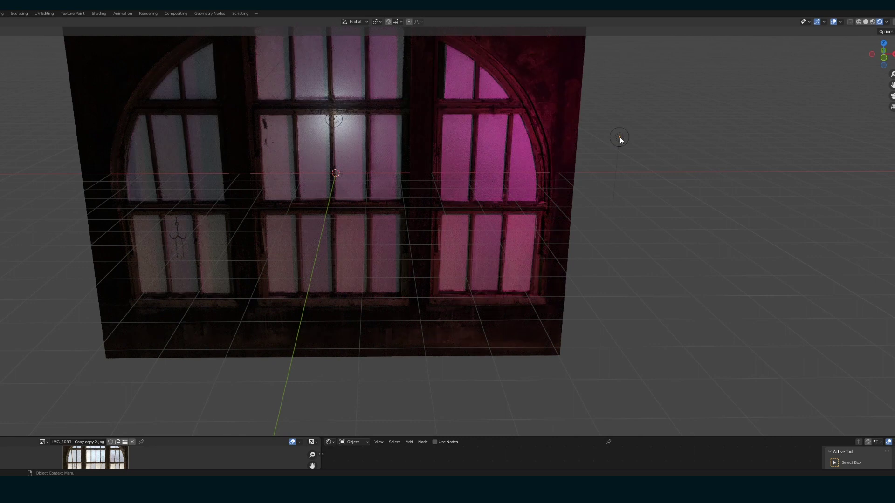
{"action": "key", "text": "shift+d"}
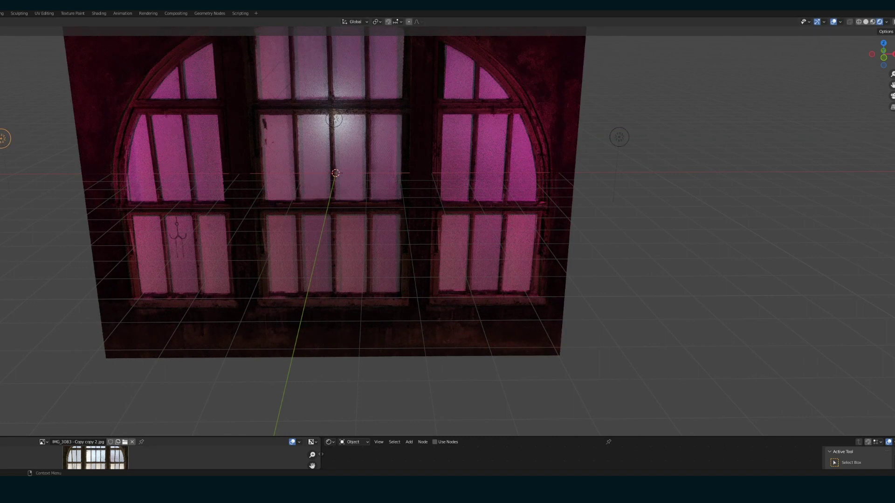
{"action": "middle_click_drag", "start_coordinate": [287, 264], "coordinate": [369, 303]}
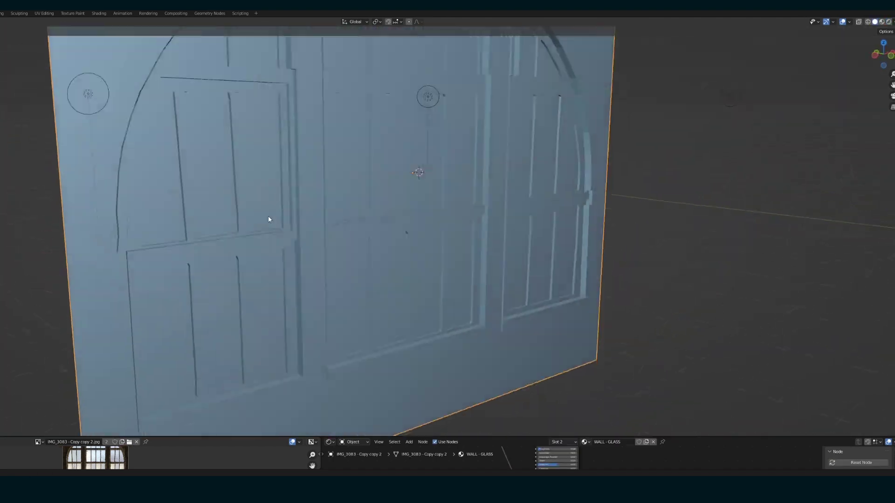
{"action": "middle_click_drag", "start_coordinate": [268, 220], "coordinate": [252, 268]}
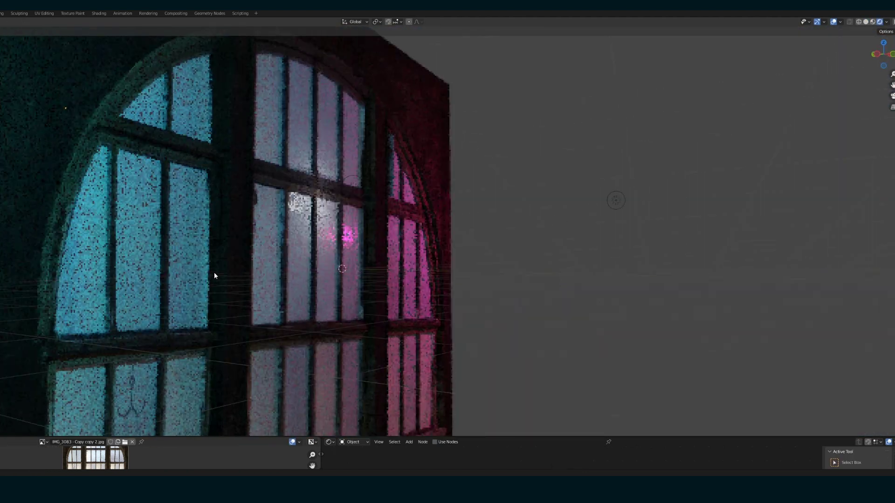
{"action": "middle_click_drag", "start_coordinate": [214, 276], "coordinate": [156, 289]}
{"action": "middle_click_drag", "start_coordinate": [289, 241], "coordinate": [452, 218]}
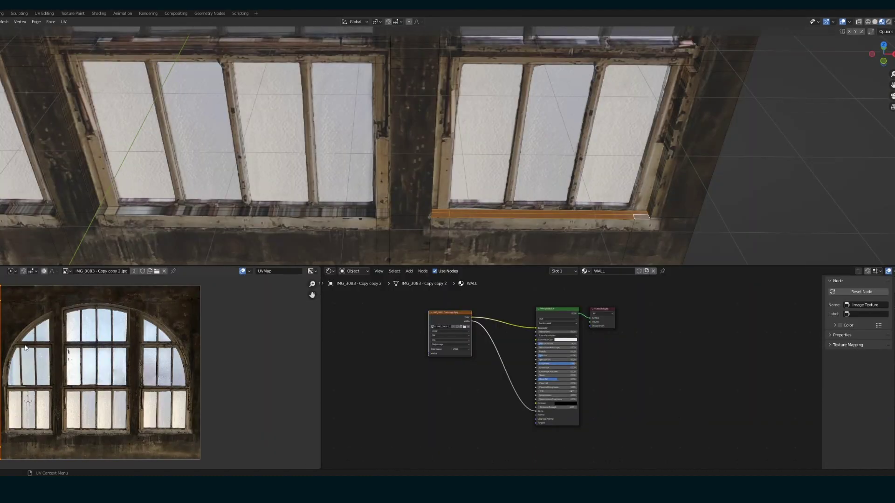
Rotate the right sill's UV island 90 degrees, then move and scale it onto the right window's sill in the image.
{"action": "type", "text": "r90"}
{"action": "key", "text": "Return"}
{"action": "key", "text": "g"}
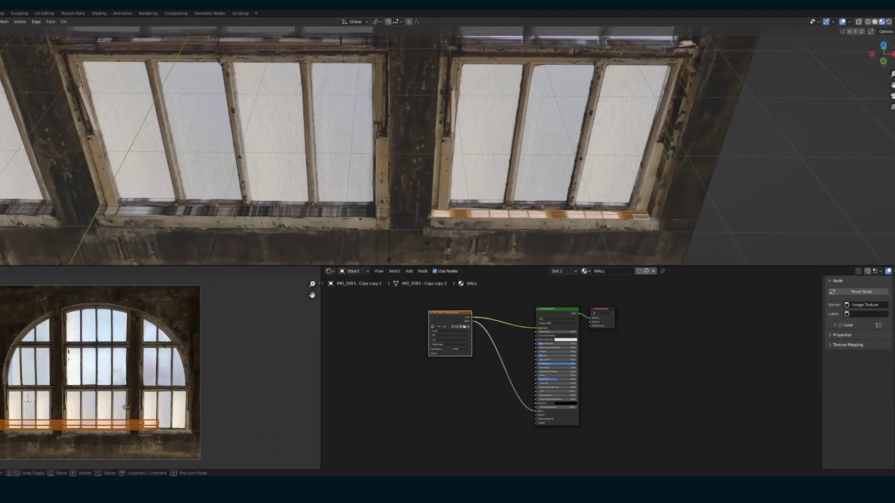
{"action": "left_click", "coordinate": [179, 404]}
{"action": "key", "text": "s"}
{"action": "left_click", "coordinate": [158, 430]}
{"action": "scroll", "coordinate": [158, 429], "scroll_direction": "up", "scroll_amount": 5}
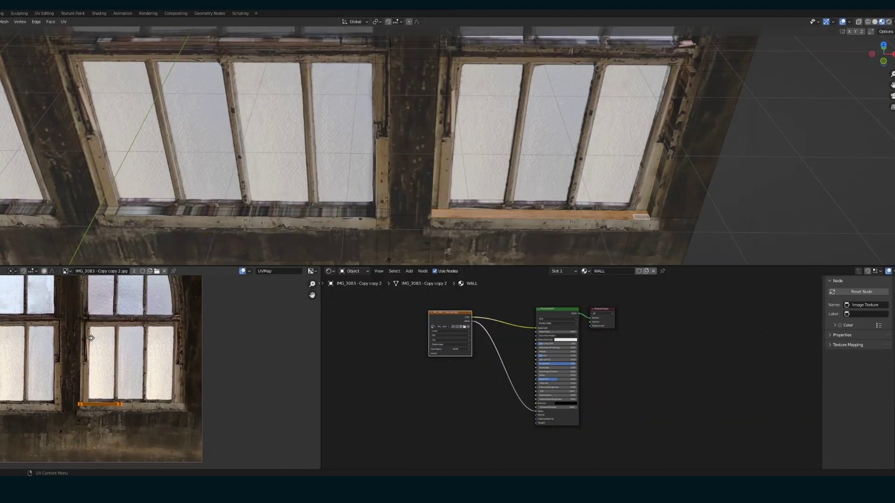
{"action": "key", "text": "s"}
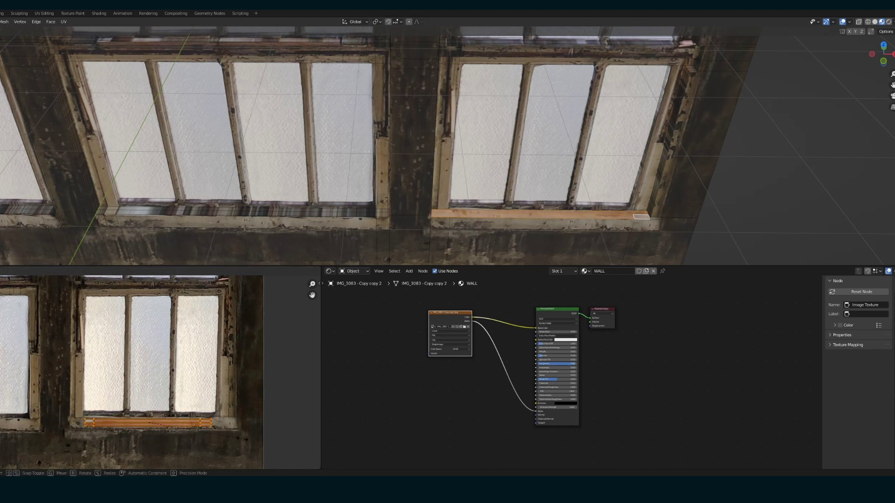
{"action": "left_click", "coordinate": [250, 441]}
{"action": "key", "text": "Tab"}
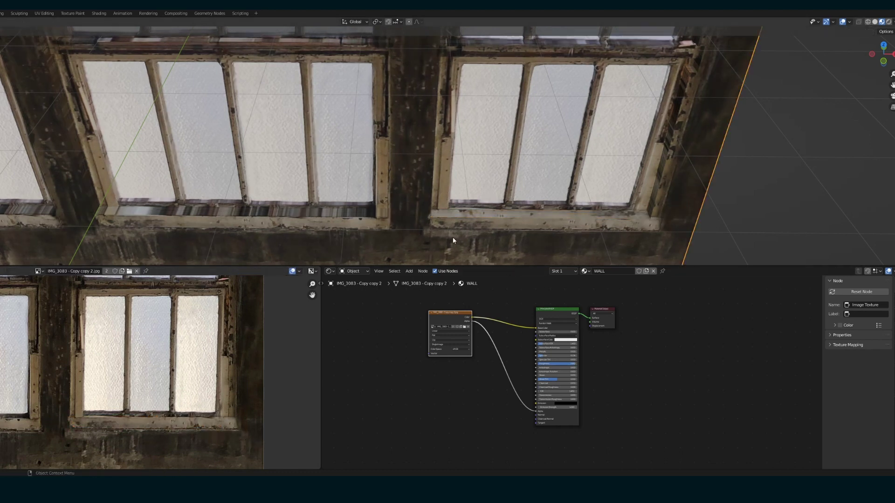
Select all top faces of the center window's sill and unwrap them.
{"action": "middle_click_drag", "start_coordinate": [451, 241], "coordinate": [556, 232], "text": "shift"}
{"action": "key", "text": "Tab"}
{"action": "left_click", "coordinate": [260, 202]}
{"action": "left_click", "coordinate": [203, 201]}
{"action": "left_click", "coordinate": [205, 205], "text": "shift"}
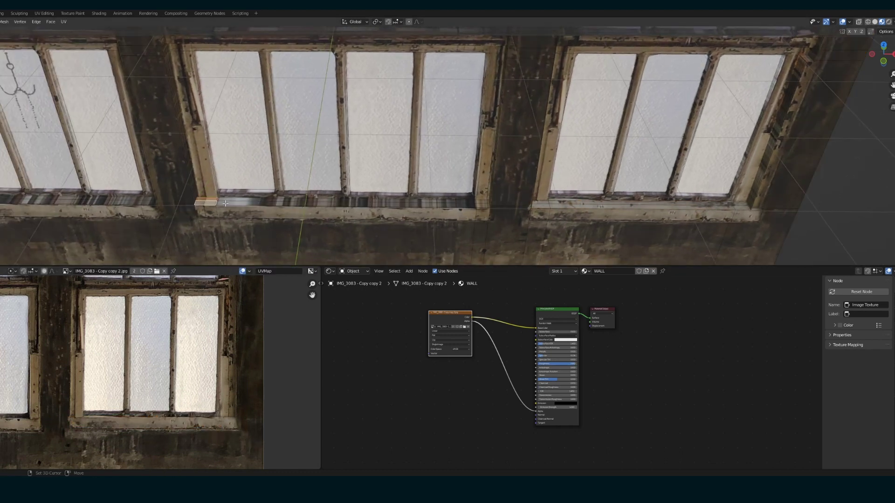
{"action": "left_click", "coordinate": [252, 205], "text": "shift"}
{"action": "left_click", "coordinate": [272, 201], "text": "shift"}
{"action": "left_click", "coordinate": [482, 202], "text": "shift"}
{"action": "key", "text": "u"}
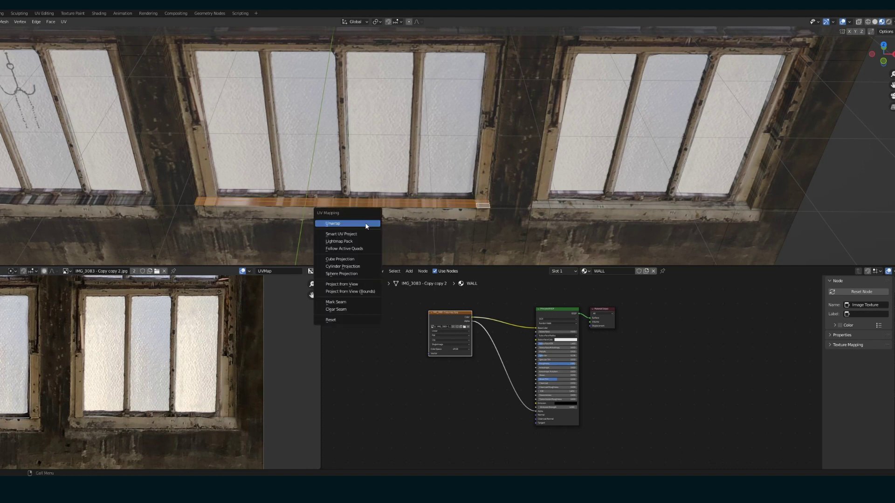
{"action": "left_click", "coordinate": [365, 225]}
Move and scale the center sill's UV island to fit the wooden sill in the image.
{"action": "scroll", "coordinate": [42, 431], "scroll_direction": "down", "scroll_amount": 4}
{"action": "key", "text": "g"}
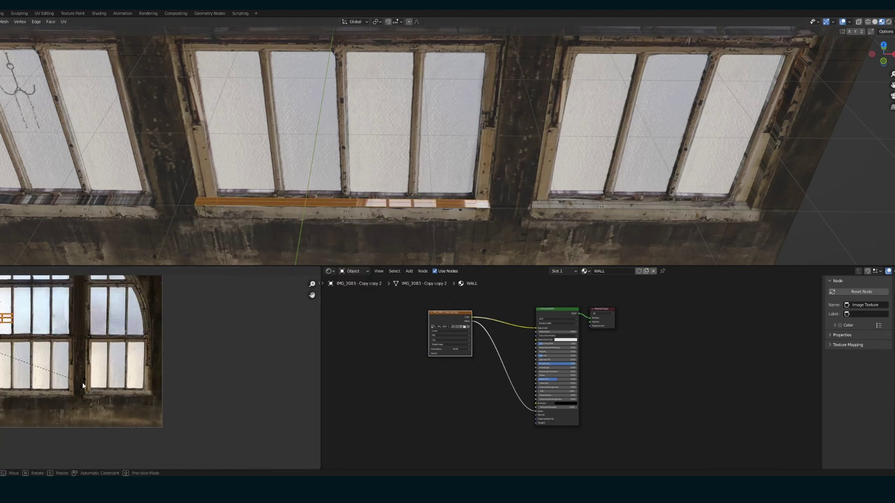
{"action": "left_click", "coordinate": [197, 458]}
{"action": "key", "text": "s"}
{"action": "left_click", "coordinate": [70, 409]}
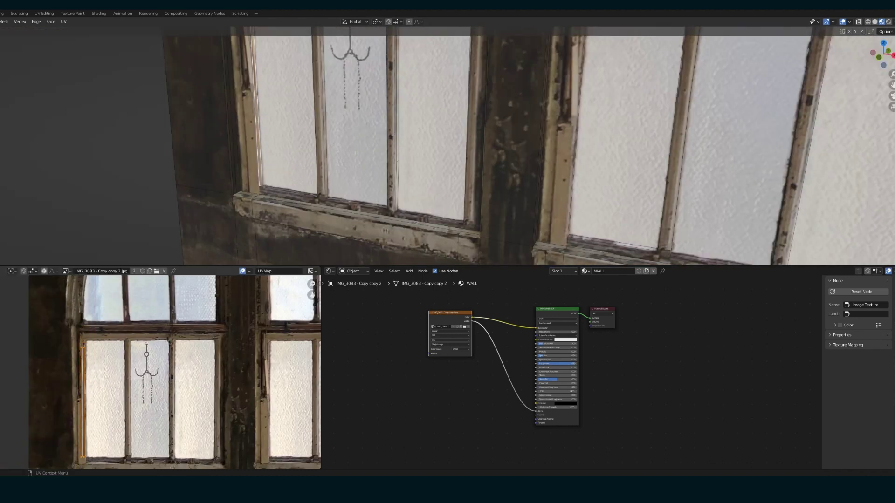
Scale the left window's side-frame UV island to fit the wooden frame in the image, then select the lower-left glass pane.
{"action": "key", "text": "s"}
{"action": "left_click", "coordinate": [96, 392]}
{"action": "left_click", "coordinate": [293, 125]}
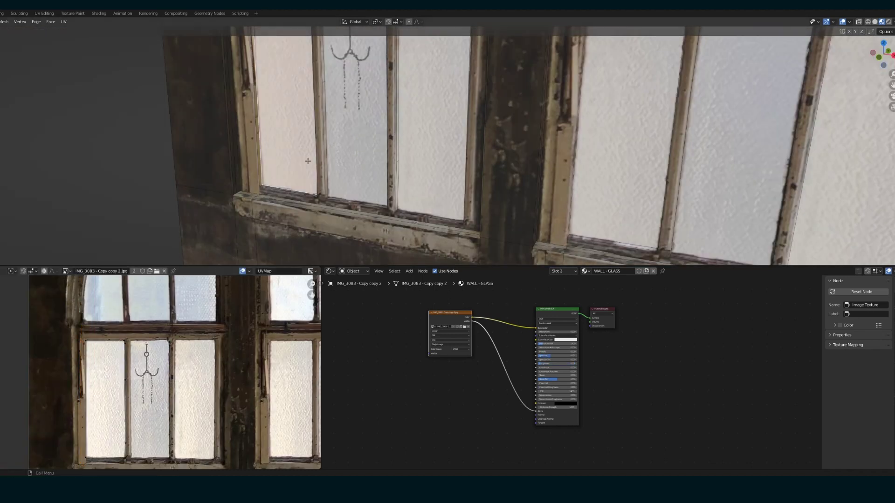
Knife-cut the slanted wooden strip beside the left window's glass, then extrude it slightly out of the wall.
{"action": "middle_click_drag", "start_coordinate": [294, 123], "coordinate": [351, 178], "text": "shift"}
{"action": "scroll", "coordinate": [99, 362], "scroll_direction": "up", "scroll_amount": 1}
{"action": "scroll", "coordinate": [304, 146], "scroll_direction": "up", "scroll_amount": 2}
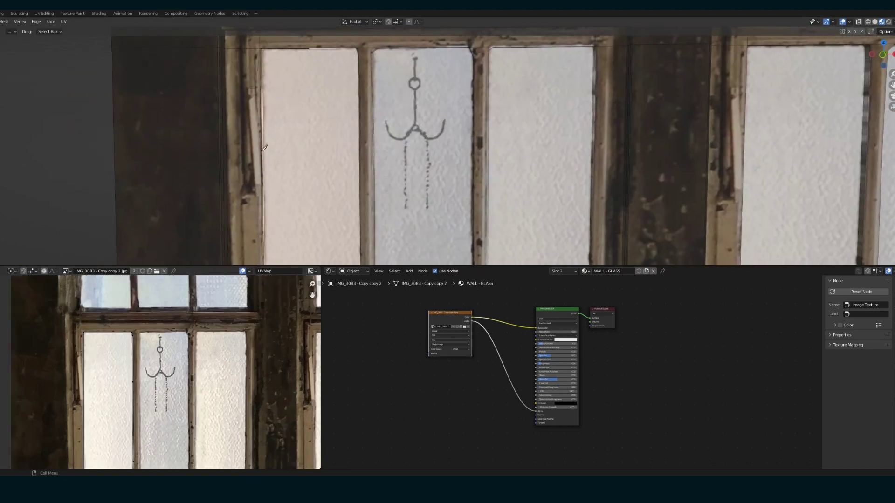
{"action": "key", "text": "k"}
{"action": "left_click", "coordinate": [247, 89]}
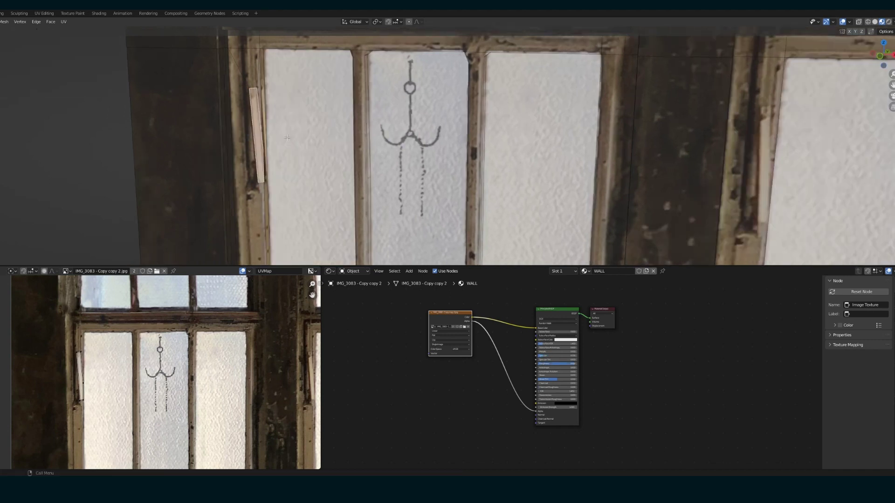
{"action": "key", "text": "e"}
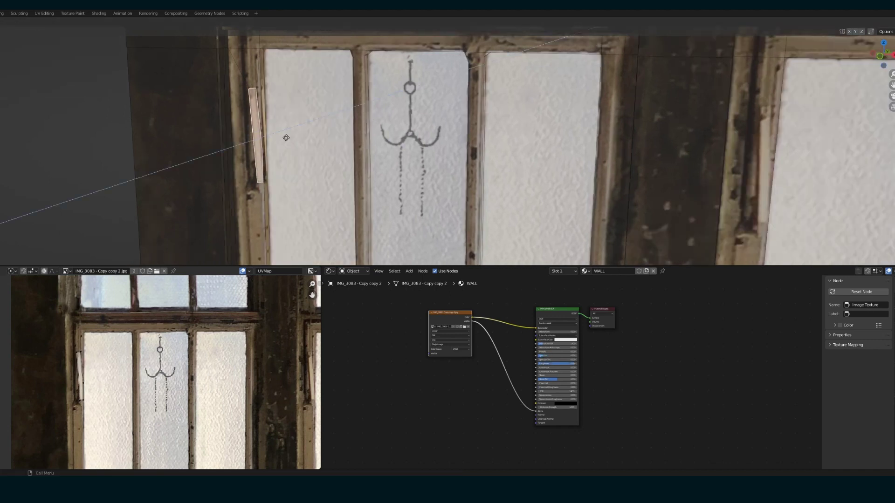
{"action": "left_click", "coordinate": [286, 138]}
{"action": "key", "text": "Tab"}
{"action": "middle_click_drag", "start_coordinate": [314, 153], "coordinate": [283, 158]}
{"action": "key", "text": "Tab"}
{"action": "left_click", "coordinate": [281, 77], "text": "shift"}
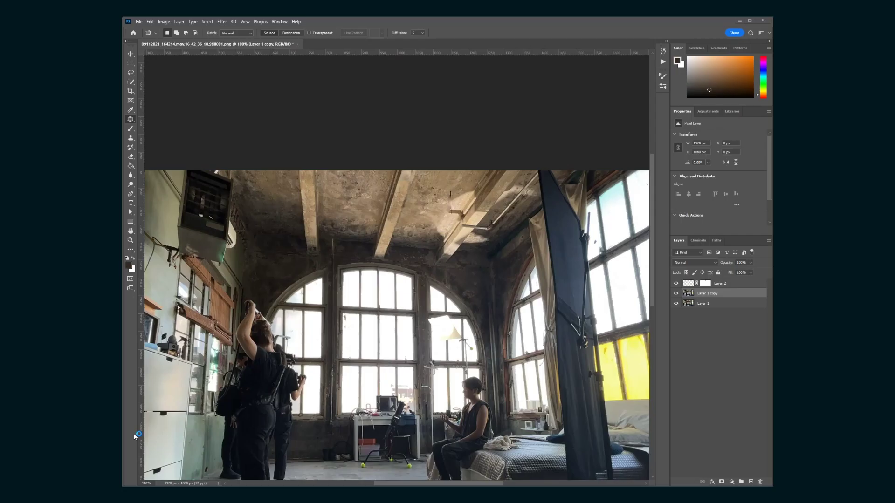
Switch to fSpy, load the loft room photo and turn off image dimming.
{"action": "key", "text": "alt+Tab"}
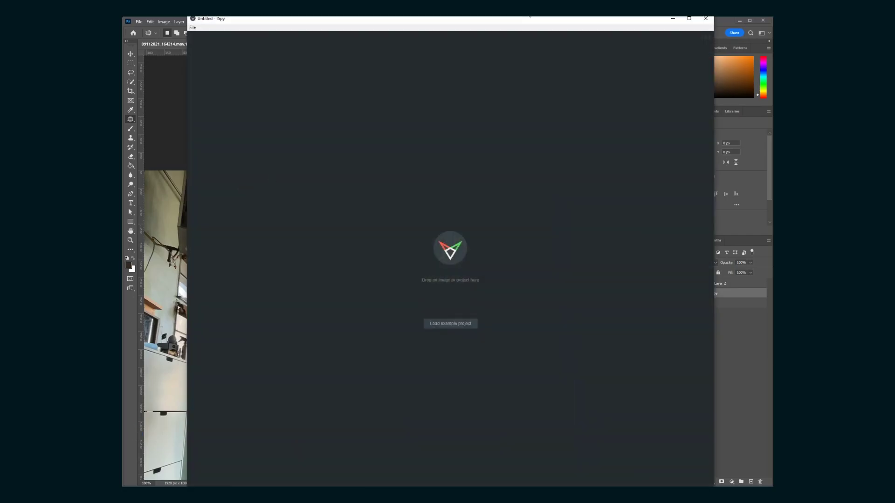
{"action": "mouse_move", "coordinate": [571, 18]}
{"action": "left_mouse_down"}
{"action": "mouse_move", "coordinate": [572, 30]}
{"action": "mouse_move", "coordinate": [559, 24]}
{"action": "left_mouse_up"}
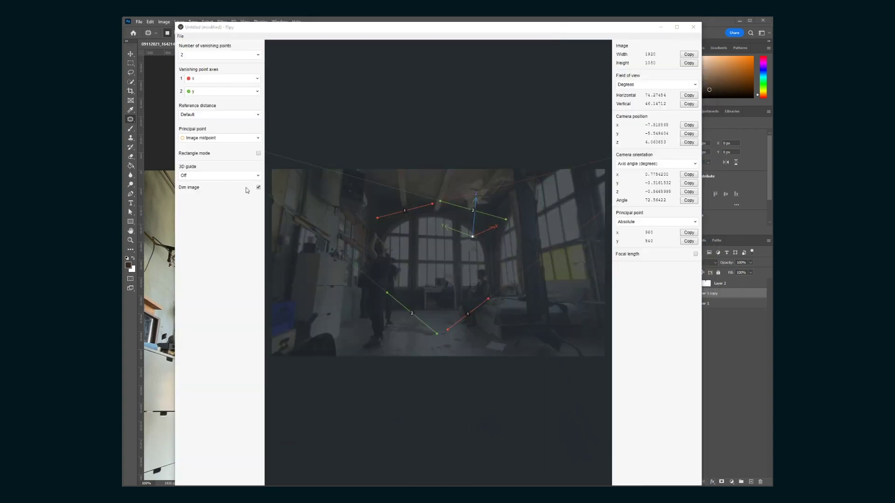
{"action": "left_click", "coordinate": [259, 188]}
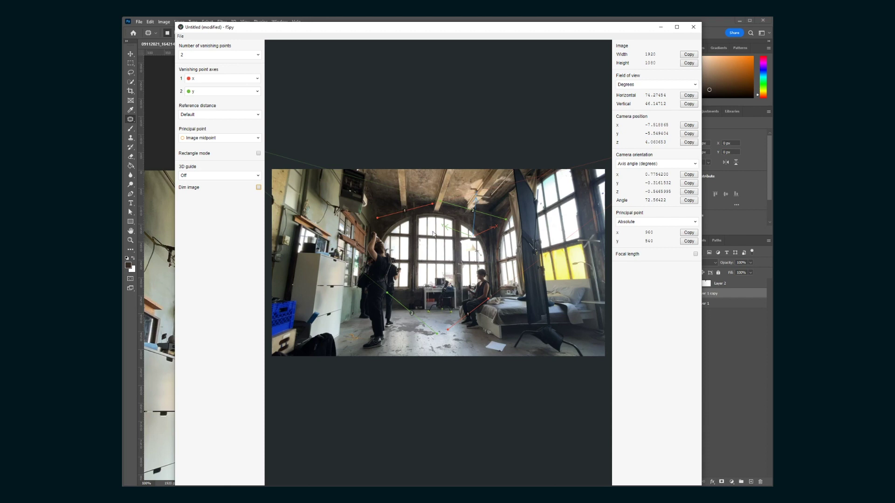
Align the red vanishing-point lines with the back wall's floor line and upper ceiling edge, and adjust the remaining perspective control.
{"action": "left_click_drag", "start_coordinate": [449, 330], "coordinate": [391, 310]}
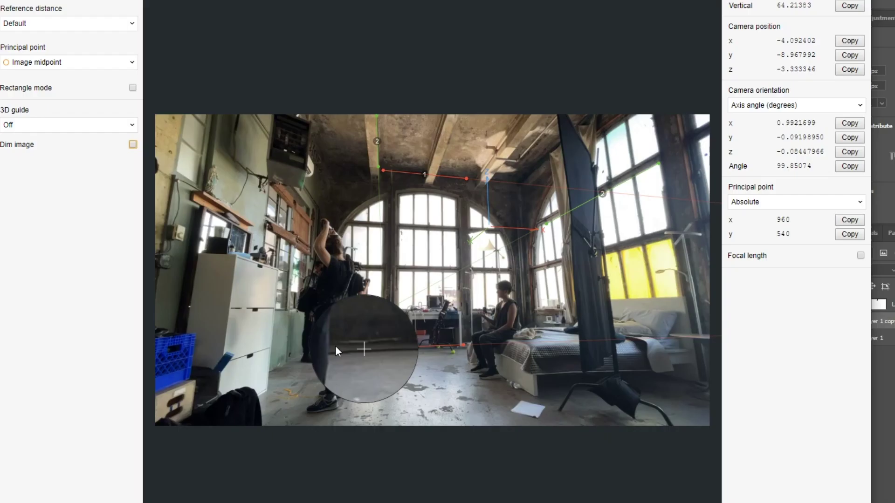
{"action": "left_click_drag", "start_coordinate": [380, 308], "coordinate": [443, 306]}
{"action": "left_click_drag", "start_coordinate": [399, 348], "coordinate": [442, 344]}
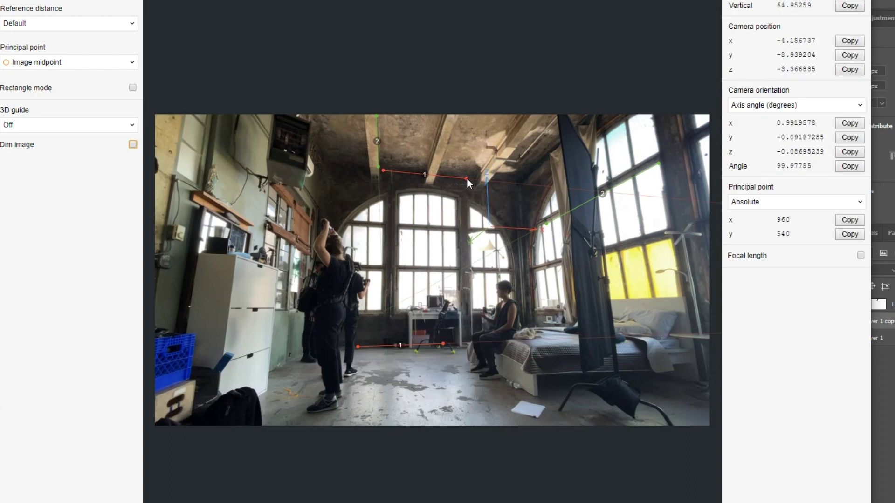
{"action": "left_click_drag", "start_coordinate": [466, 178], "coordinate": [512, 178], "text": "shift"}
{"action": "left_click_drag", "start_coordinate": [383, 170], "coordinate": [408, 170], "text": "shift"}
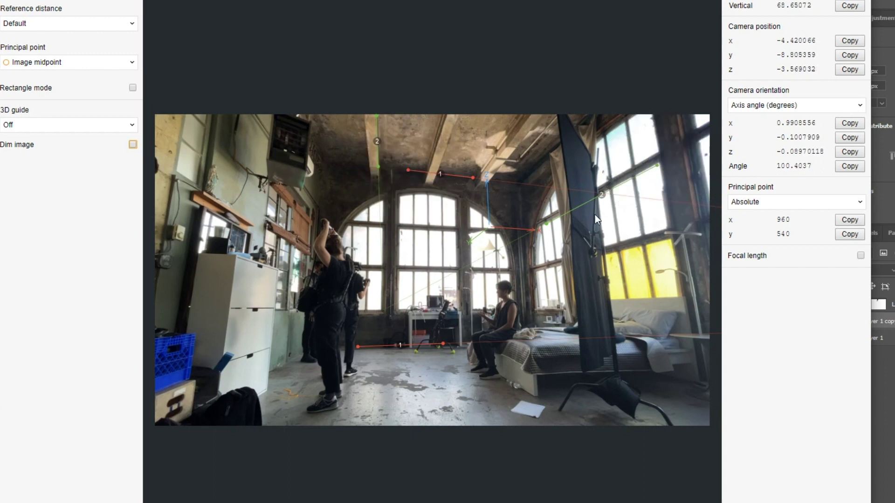
{"action": "left_click_drag", "start_coordinate": [546, 224], "coordinate": [466, 185], "text": "shift"}
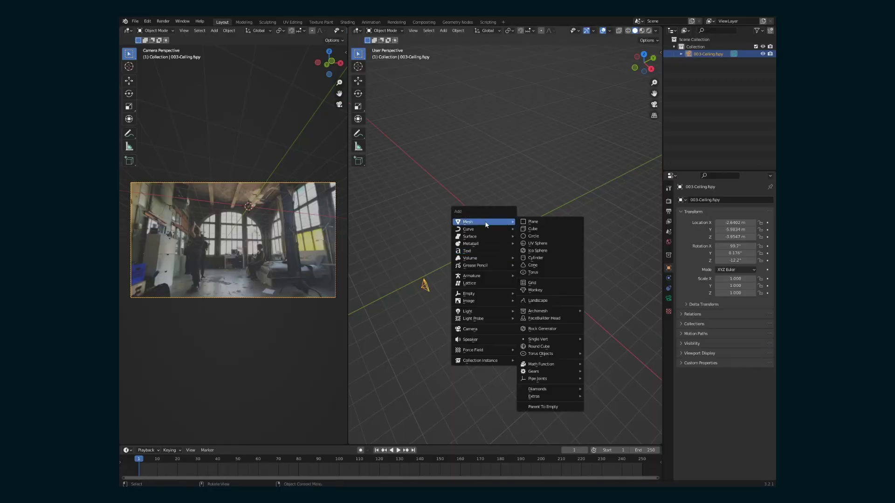
In Blender, add a plane and, from the top view, move it so its corner sits on the world origin.
{"action": "left_click", "coordinate": [546, 223]}
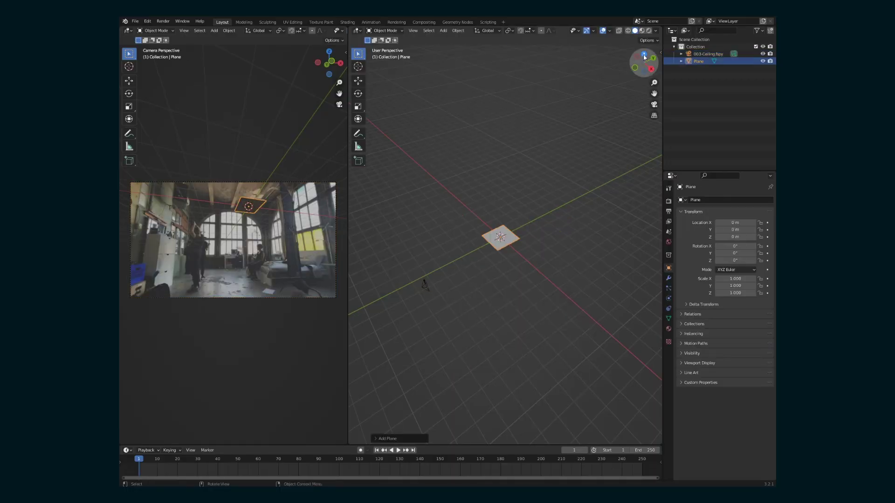
{"action": "left_click", "coordinate": [643, 62]}
{"action": "key", "text": "g"}
{"action": "left_click", "coordinate": [522, 266]}
{"action": "key", "text": "Tab"}
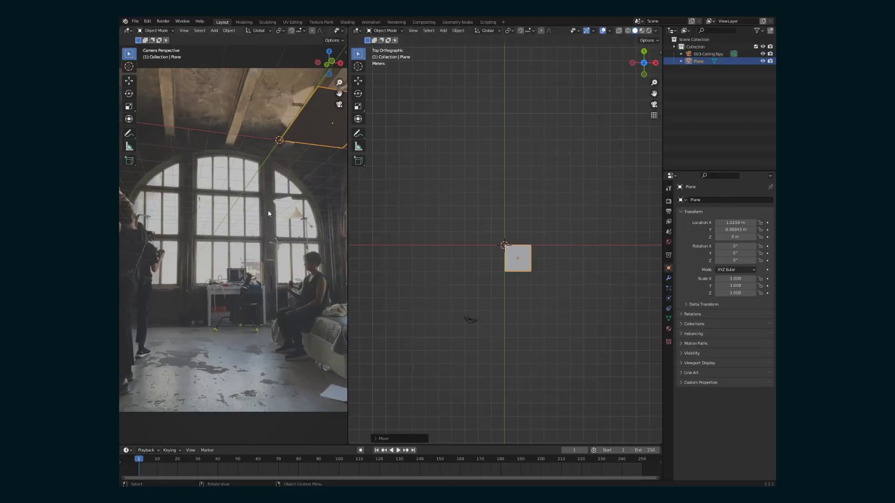
Move the plane's right edge inward along X to match the ceiling in the camera view.
{"action": "left_click", "coordinate": [530, 256]}
{"action": "scroll", "coordinate": [233, 240], "scroll_direction": "up", "scroll_amount": 3}
{"action": "middle_click_drag", "start_coordinate": [317, 196], "coordinate": [149, 299], "text": "shift"}
{"action": "key", "text": "g"}
{"action": "key", "text": "x"}
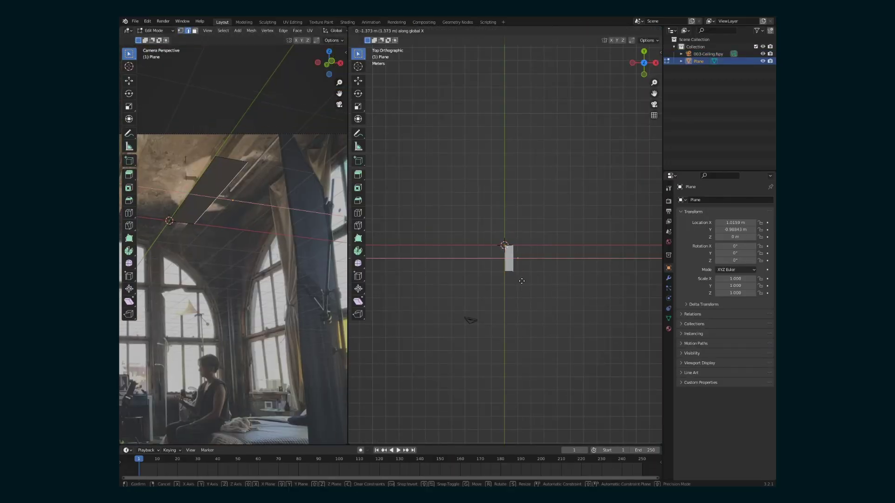
{"action": "left_click", "coordinate": [527, 281]}
Move the plane's left edge outward along X by about 4.3 m to reach the ceiling's left end in the photo.
{"action": "scroll", "coordinate": [527, 280], "scroll_direction": "down", "scroll_amount": 1}
{"action": "middle_click_drag", "start_coordinate": [197, 227], "coordinate": [448, 256], "text": "shift"}
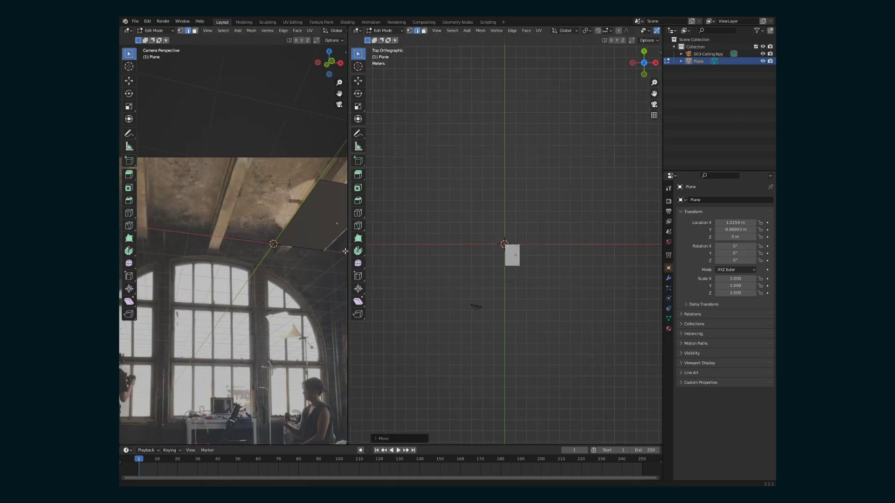
{"action": "left_click", "coordinate": [504, 259]}
{"action": "key", "text": "g"}
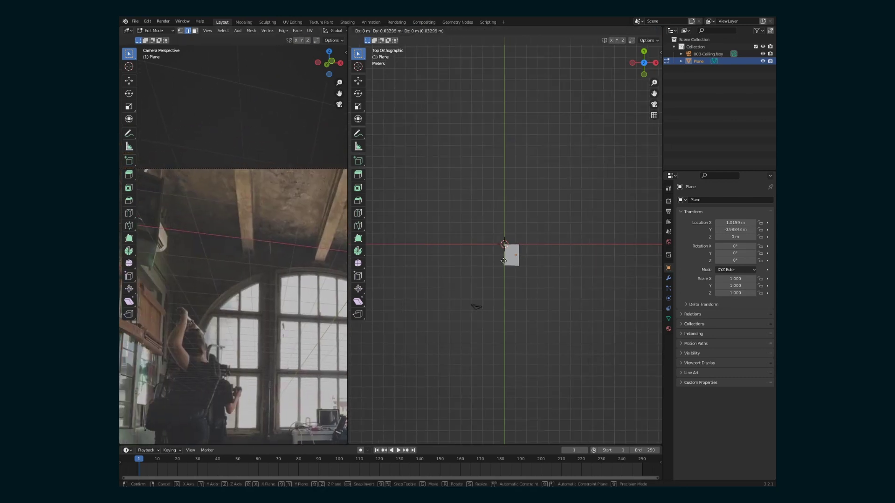
{"action": "key", "text": "x"}
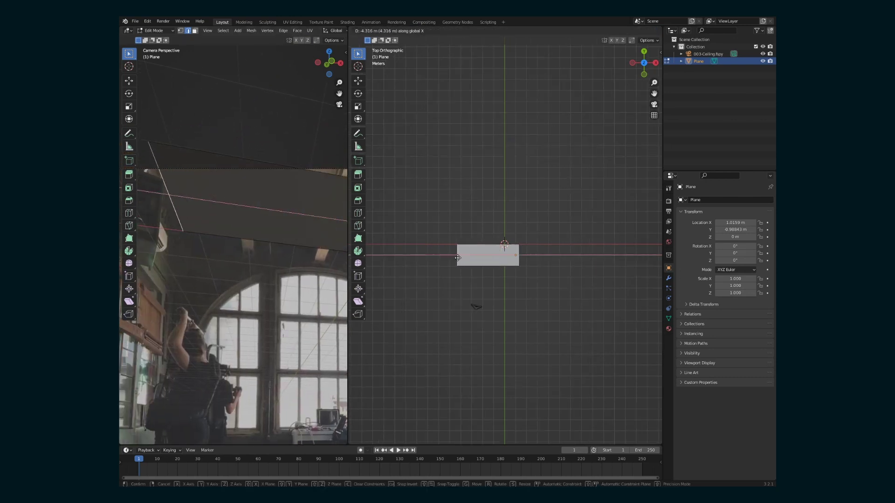
{"action": "left_click", "coordinate": [458, 258]}
Move the plane's camera-side edge along Y toward the camera to extend the ceiling.
{"action": "key", "text": "g"}
{"action": "key", "text": "y"}
{"action": "left_click", "coordinate": [496, 277]}
{"action": "scroll", "coordinate": [279, 244], "scroll_direction": "down", "scroll_amount": 2}
{"action": "middle_click_drag", "start_coordinate": [292, 247], "coordinate": [250, 252], "text": "shift"}
{"action": "key", "text": "g"}
{"action": "key", "text": "y"}
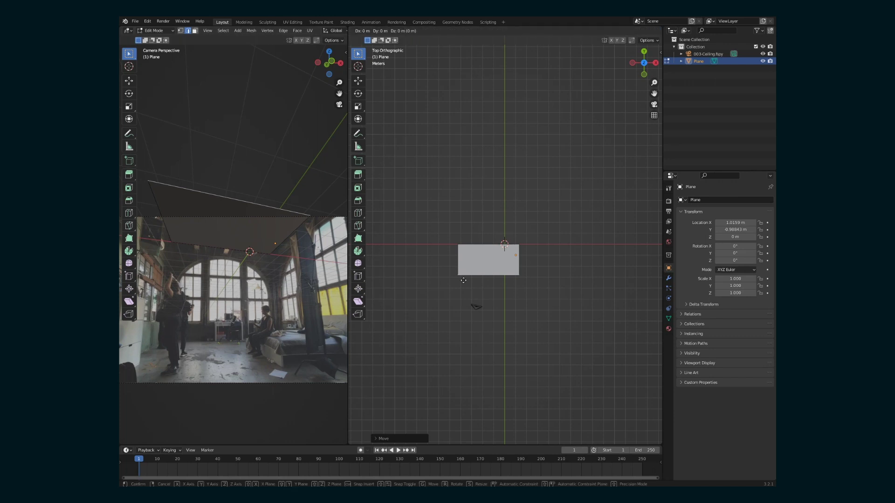
{"action": "left_click", "coordinate": [464, 283]}
Lower the camera background image's opacity to about 0.28 and set the camera view's solid shading to random object colors.
{"action": "key", "text": "Tab"}
{"action": "left_click", "coordinate": [476, 306]}
{"action": "scroll", "coordinate": [333, 256], "scroll_direction": "up", "scroll_amount": 3}
{"action": "left_click_drag", "start_coordinate": [745, 405], "coordinate": [733, 406]}
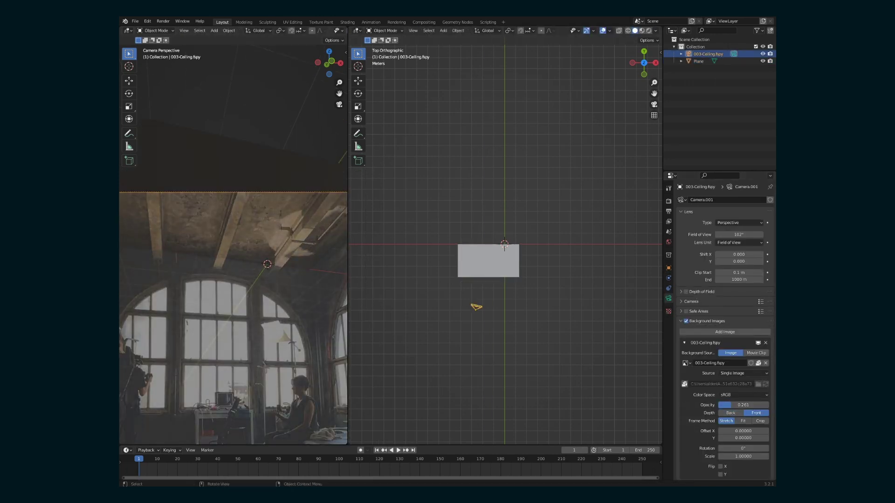
{"action": "scroll", "coordinate": [321, 30], "scroll_direction": "down", "scroll_amount": 8}
{"action": "left_click", "coordinate": [340, 31]}
{"action": "left_click", "coordinate": [334, 65]}
{"action": "left_click", "coordinate": [336, 121]}
Add a cube to the ceiling plane's mesh in Edit Mode and scale it down.
{"action": "left_click", "coordinate": [501, 273]}
{"action": "key", "text": "Tab"}
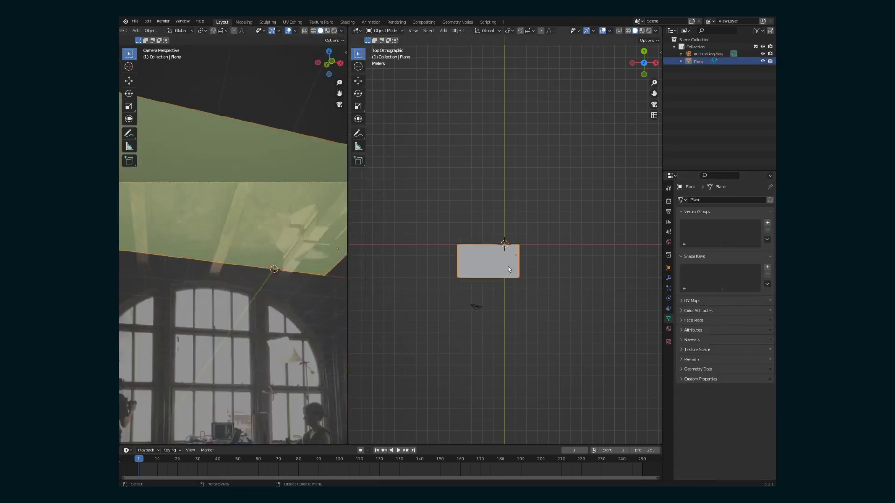
{"action": "key", "text": "shift+a"}
{"action": "left_click", "coordinate": [494, 251]}
{"action": "key", "text": "s"}
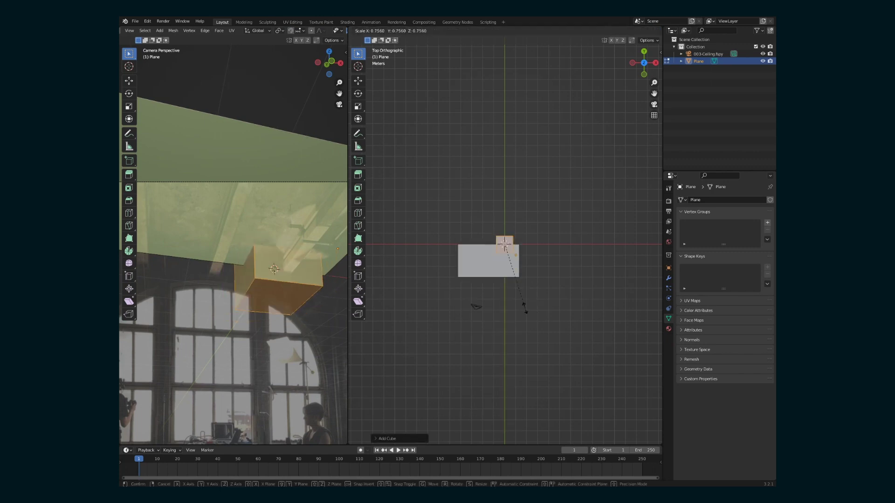
{"action": "left_click", "coordinate": [492, 256]}
Move the cube along X over the ceiling and scale it down to roughly the width of a beam.
{"action": "key", "text": "g"}
{"action": "key", "text": "x"}
{"action": "left_click", "coordinate": [477, 253]}
{"action": "key", "text": "s"}
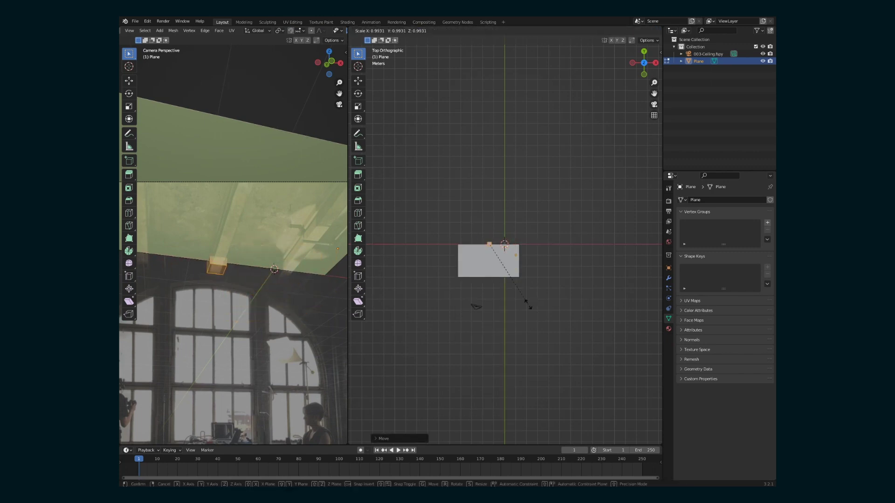
{"action": "left_click", "coordinate": [507, 289]}
Move the cube along X to the right ceiling beam, then shift it along Y at the ceiling's far edge.
{"action": "middle_click_drag", "start_coordinate": [508, 290], "coordinate": [548, 270]}
{"action": "left_click", "coordinate": [644, 59]}
{"action": "scroll", "coordinate": [515, 219], "scroll_direction": "up", "scroll_amount": 4}
{"action": "key", "text": "g"}
{"action": "key", "text": "x"}
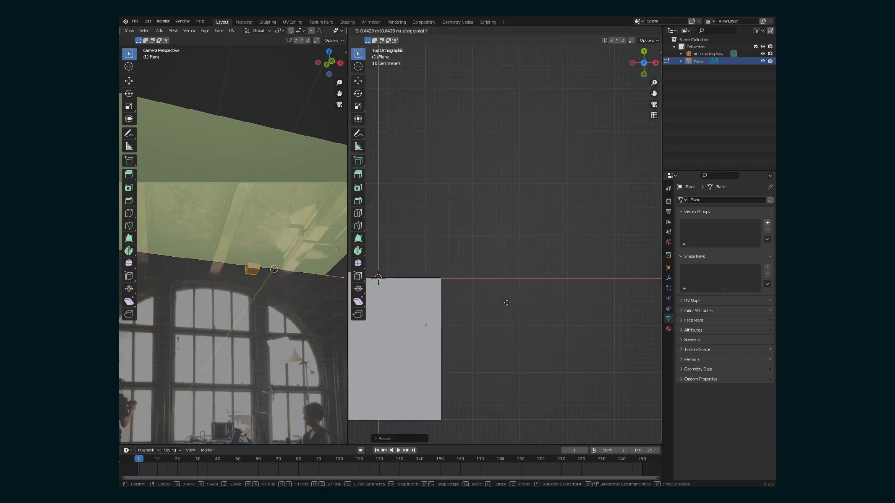
{"action": "key", "text": "y"}
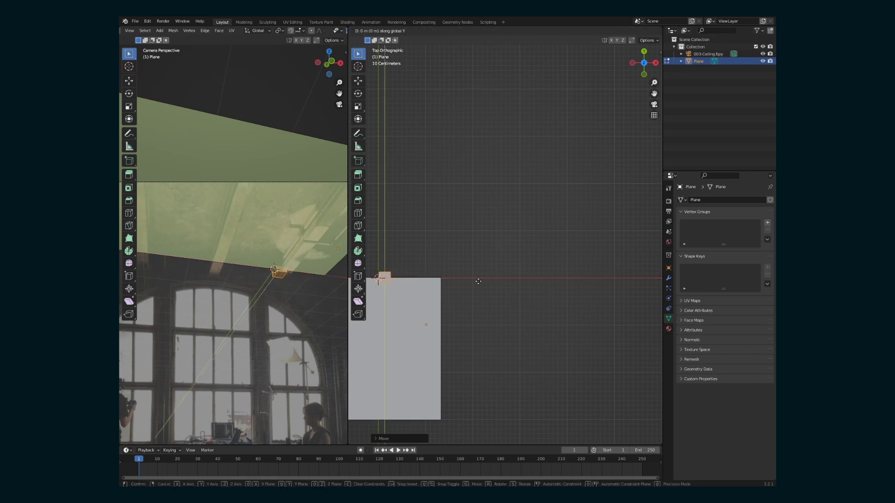
{"action": "left_click", "coordinate": [423, 306]}
Fine-tune the cube's position along X to line up with the right beam's end in the photo.
{"action": "middle_click_drag", "start_coordinate": [423, 306], "coordinate": [499, 284]}
{"action": "scroll", "coordinate": [280, 265], "scroll_direction": "up", "scroll_amount": 7}
{"action": "middle_click_drag", "start_coordinate": [240, 322], "coordinate": [235, 247], "text": "shift"}
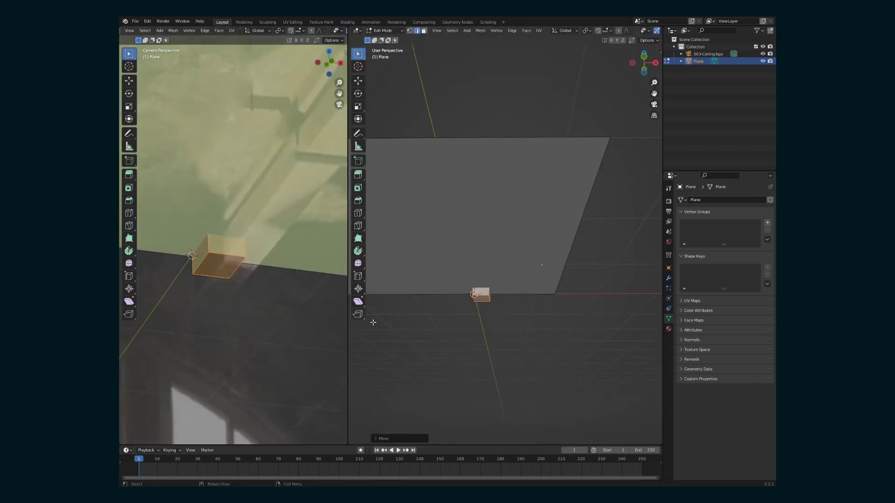
{"action": "scroll", "coordinate": [485, 289], "scroll_direction": "up", "scroll_amount": 7}
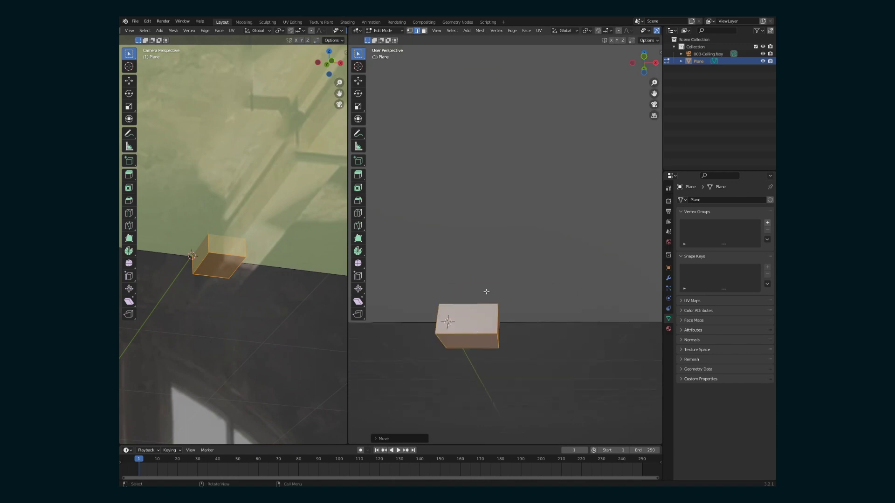
{"action": "key", "text": "g"}
{"action": "key", "text": "x"}
{"action": "left_click", "coordinate": [492, 292]}
Select the cube's bottom face and move it down along Z to match the beam's depth.
{"action": "left_click", "coordinate": [477, 344]}
{"action": "left_click", "coordinate": [423, 31]}
{"action": "left_click", "coordinate": [468, 341]}
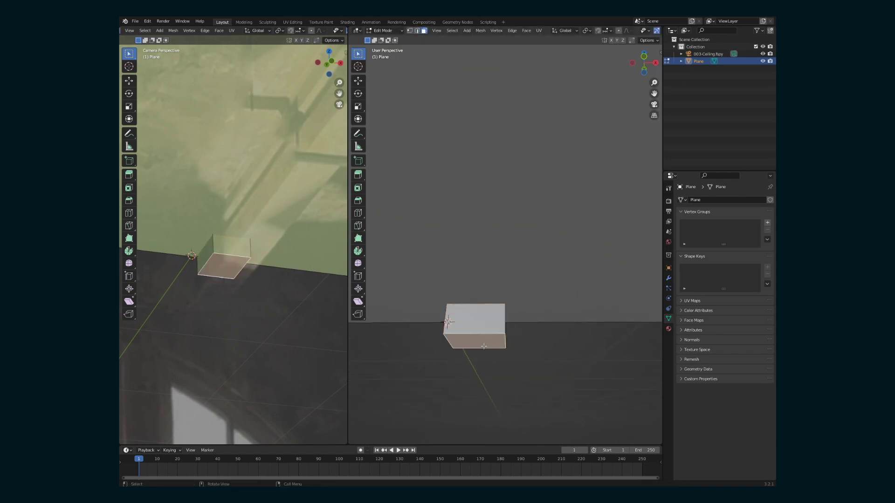
{"action": "key", "text": "g"}
{"action": "key", "text": "z"}
{"action": "left_click", "coordinate": [455, 368]}
Move the cube's camera-side end face along Y to stretch it into a beam running along the ceiling.
{"action": "middle_click_drag", "start_coordinate": [454, 368], "coordinate": [501, 354]}
{"action": "left_click", "coordinate": [462, 353]}
{"action": "key", "text": "g"}
{"action": "key", "text": "y"}
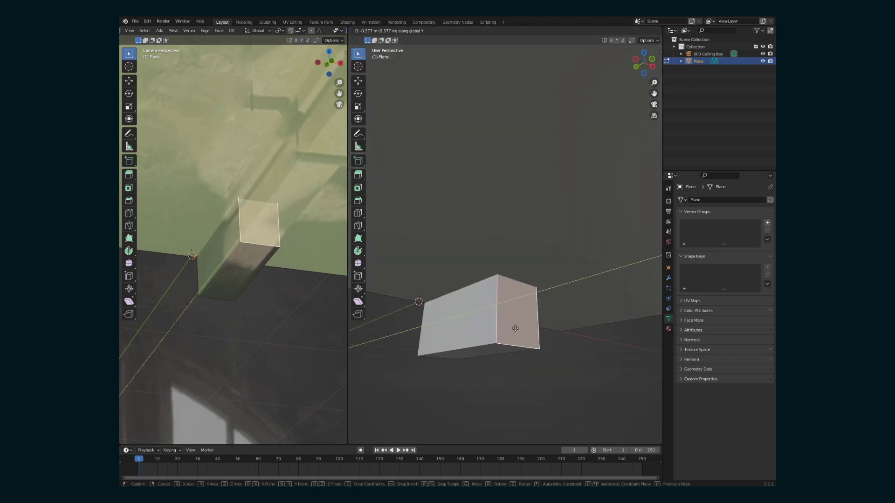
{"action": "left_click", "coordinate": [648, 266]}
{"action": "scroll", "coordinate": [280, 261], "scroll_direction": "down", "scroll_amount": 8}
{"action": "scroll", "coordinate": [602, 335], "scroll_direction": "down", "scroll_amount": 8}
{"action": "key", "text": "g"}
{"action": "key", "text": "y"}
{"action": "left_click", "coordinate": [661, 305]}
{"action": "scroll", "coordinate": [234, 298], "scroll_direction": "up", "scroll_amount": 8}
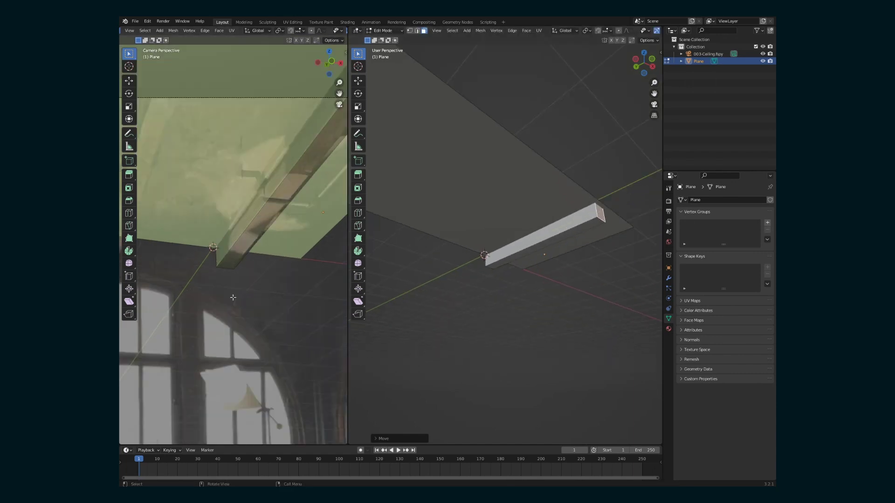
Leave Edit Mode, select the camera and raise its background image's opacity.
{"action": "middle_click_drag", "start_coordinate": [606, 242], "coordinate": [606, 261]}
{"action": "left_click", "coordinate": [508, 223]}
{"action": "scroll", "coordinate": [274, 225], "scroll_direction": "down", "scroll_amount": 3}
{"action": "key", "text": "Tab"}
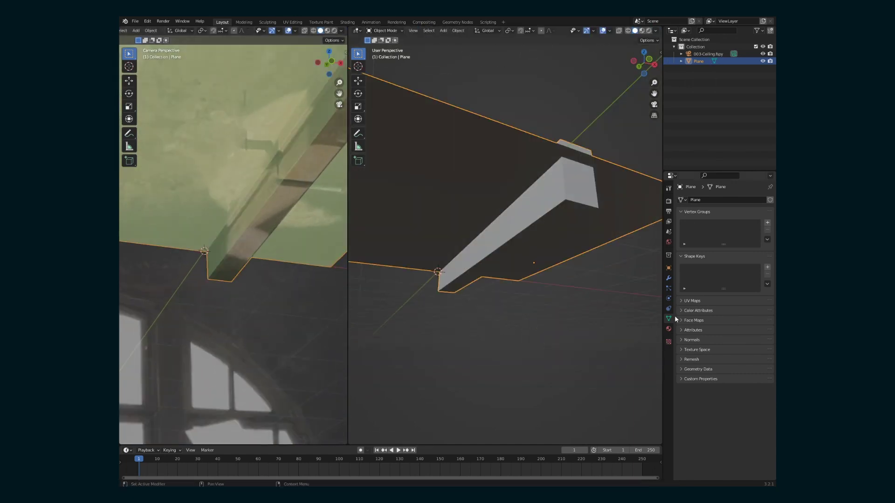
{"action": "left_click", "coordinate": [708, 53]}
{"action": "left_click_drag", "start_coordinate": [746, 405], "coordinate": [768, 404]}
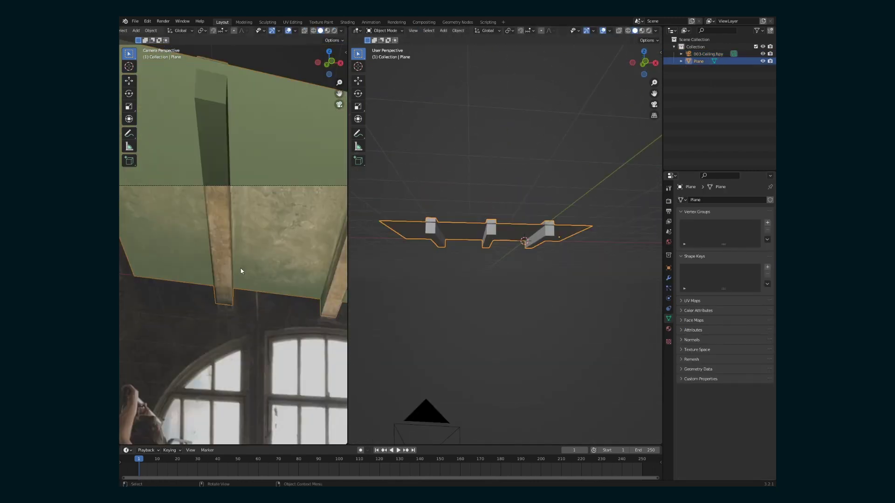
Save the file as 003-Ceiling.blend and give the ceiling object a new material.
{"action": "scroll", "coordinate": [300, 274], "scroll_direction": "down", "scroll_amount": 3}
{"action": "key", "text": "ctrl+s"}
{"action": "left_click", "coordinate": [668, 329]}
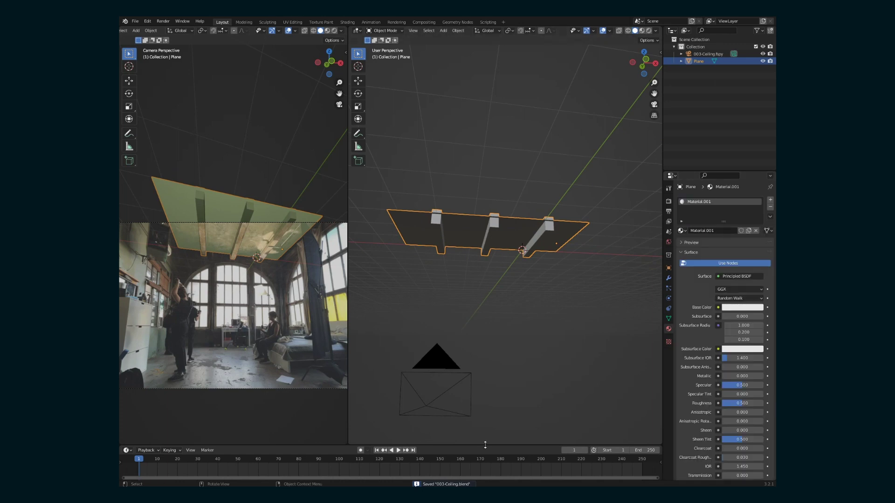
Open a Shader Editor below the viewports and connect the room photo as an Image Texture to the material's Base Color.
{"action": "left_click_drag", "start_coordinate": [243, 445], "coordinate": [242, 373]}
{"action": "left_click", "coordinate": [127, 378]}
{"action": "left_click", "coordinate": [149, 446]}
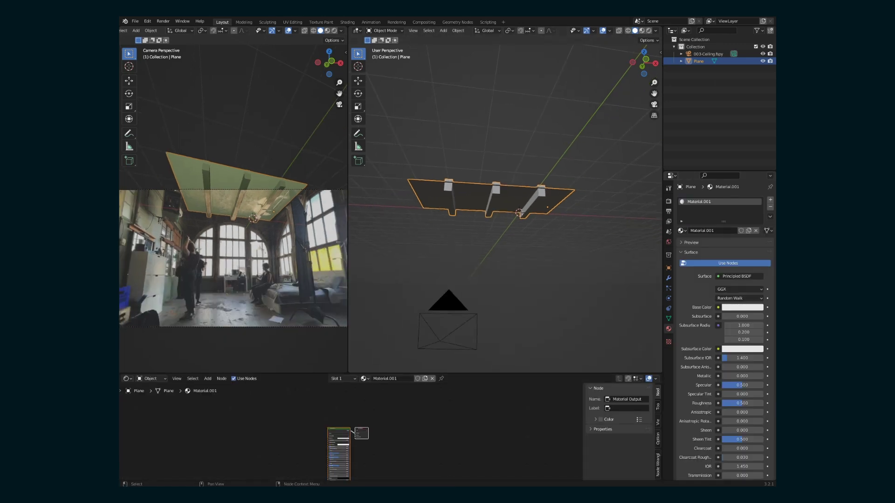
{"action": "left_click_drag", "start_coordinate": [301, 431], "coordinate": [327, 438]}
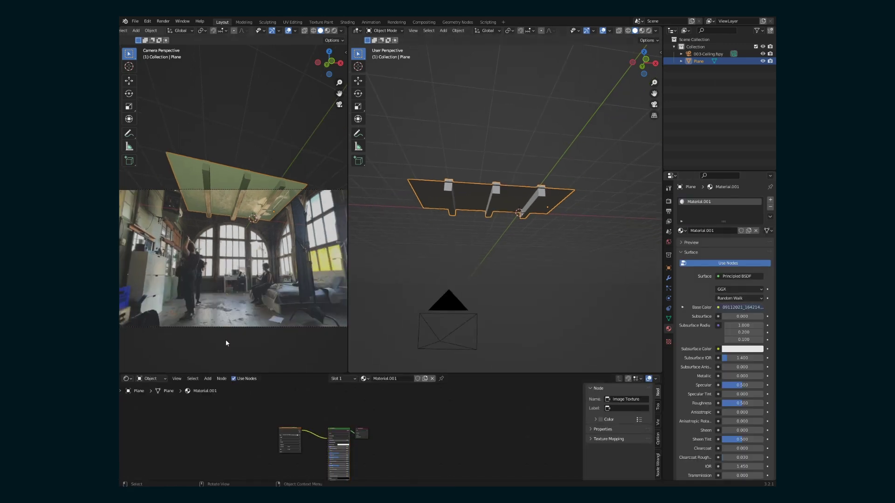
Show the ceiling in Material Preview shading and add a UV Project modifier to it.
{"action": "left_click", "coordinate": [641, 31]}
{"action": "scroll", "coordinate": [505, 200], "scroll_direction": "up", "scroll_amount": 4}
{"action": "left_click", "coordinate": [668, 277]}
{"action": "left_click", "coordinate": [702, 200]}
{"action": "left_click", "coordinate": [575, 258]}
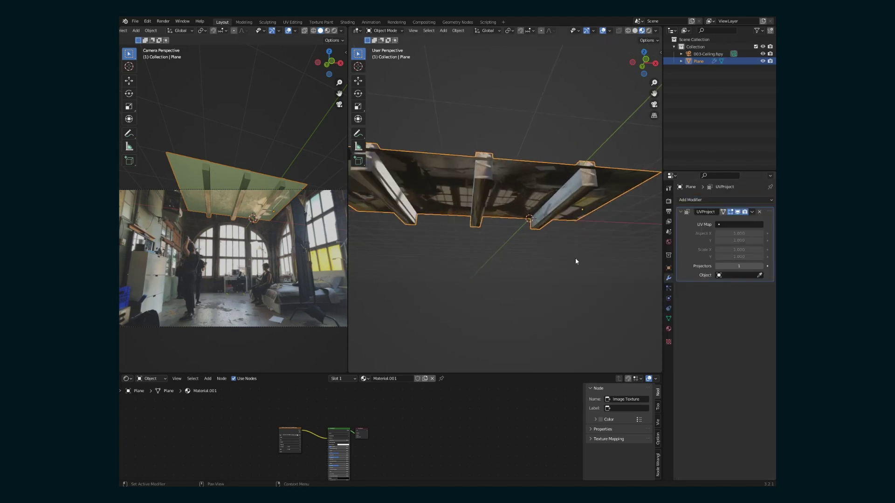
Configure the UV Project modifier with the UVMap layer, 003-Ceiling.fspy as projector object and an aspect of 1920 by 1080.
{"action": "left_click", "coordinate": [735, 224]}
{"action": "left_click", "coordinate": [730, 235]}
{"action": "left_click", "coordinate": [735, 275]}
{"action": "left_click", "coordinate": [730, 285]}
{"action": "type", "text": "10"}
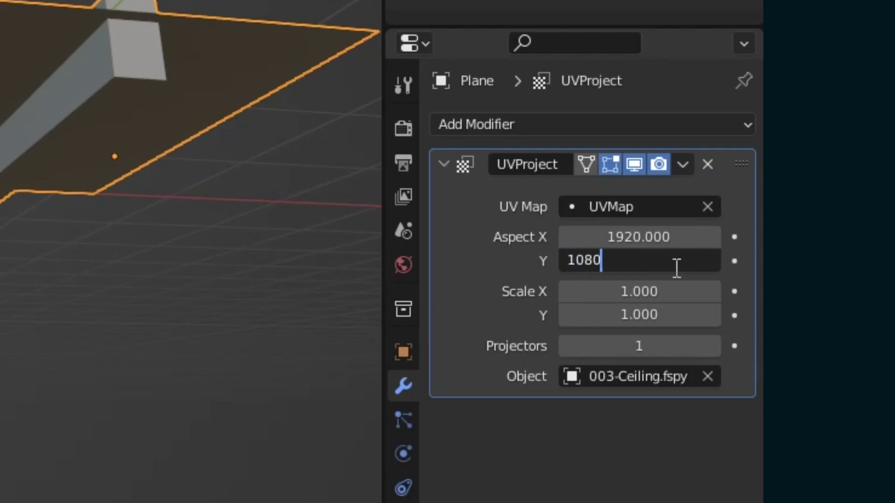
{"action": "key", "text": "Return"}
{"action": "scroll", "coordinate": [191, 105], "scroll_direction": "down", "scroll_amount": 1}
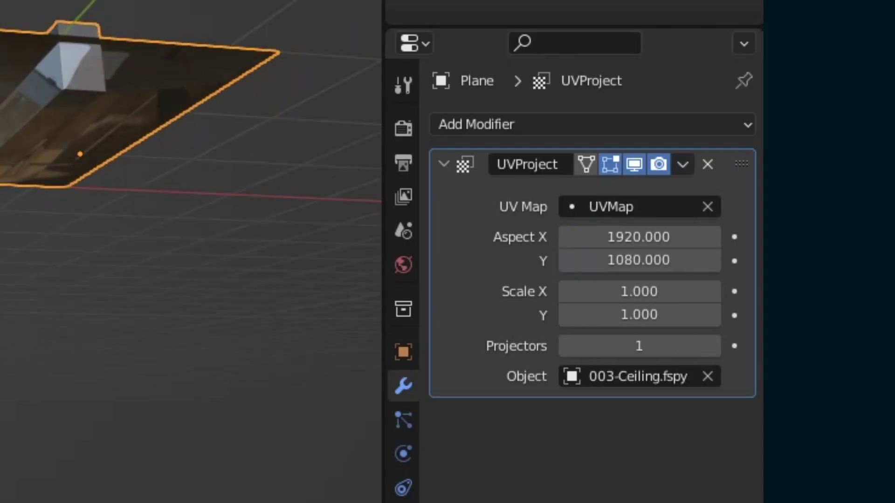
Rotate the beam side's UVs to line up with the photographed beam and leave Edit Mode.
{"action": "middle_click_drag", "start_coordinate": [80, 154], "coordinate": [322, 84], "text": "shift"}
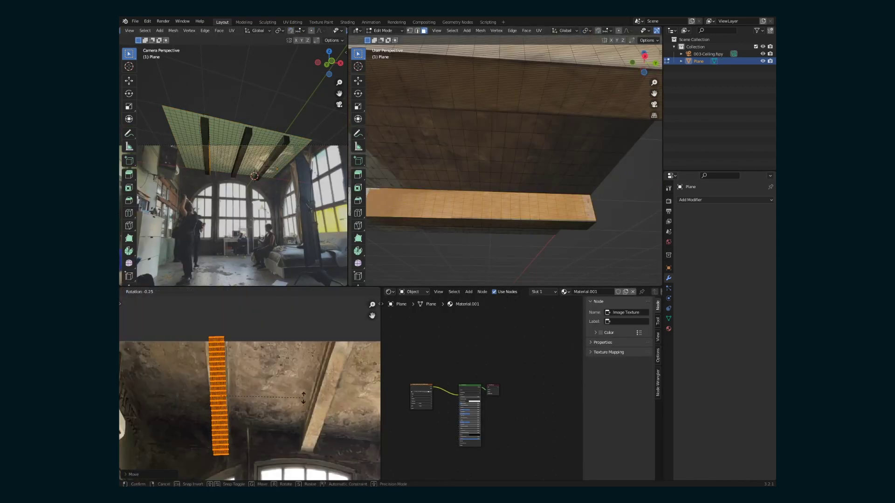
{"action": "key", "text": "Tab"}
{"action": "middle_click_drag", "start_coordinate": [512, 205], "coordinate": [503, 234]}
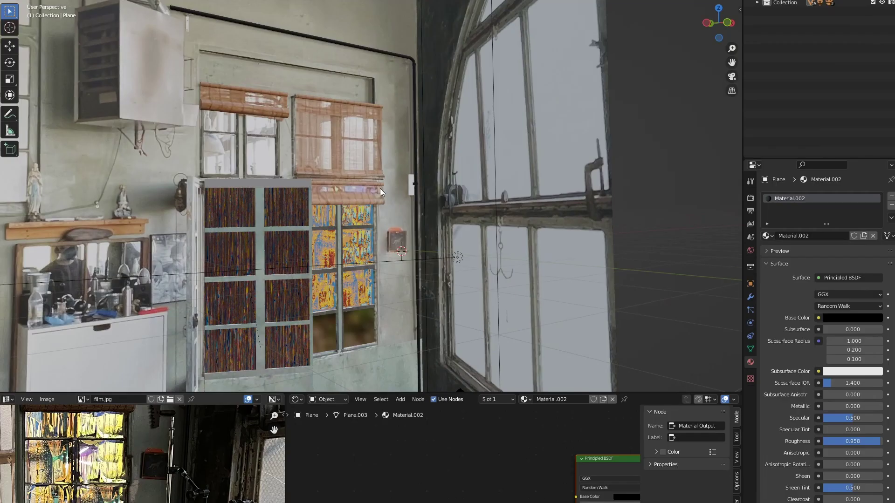
Examine the side wall from several angles, selecting the wall and the separate door object.
{"action": "middle_click_drag", "start_coordinate": [389, 158], "coordinate": [361, 164]}
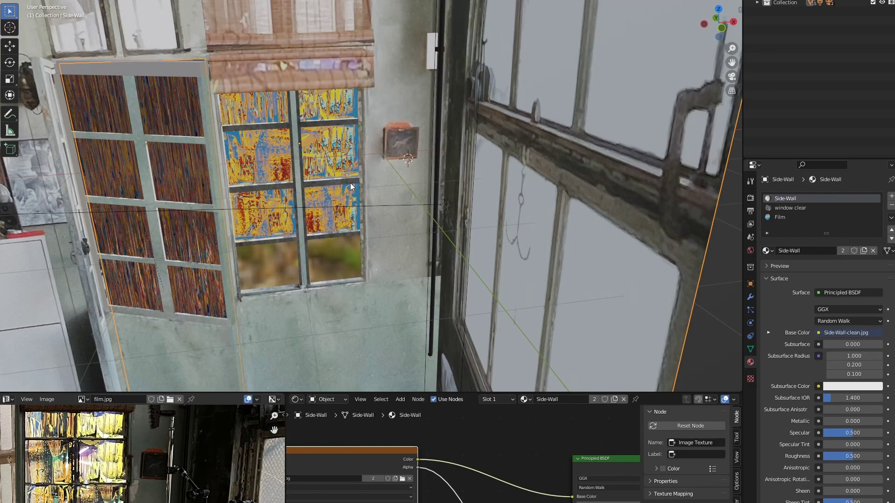
{"action": "middle_click_drag", "start_coordinate": [350, 183], "coordinate": [395, 273]}
{"action": "middle_click_drag", "start_coordinate": [389, 126], "coordinate": [250, 186]}
{"action": "left_click", "coordinate": [229, 288]}
{"action": "left_click", "coordinate": [257, 225]}
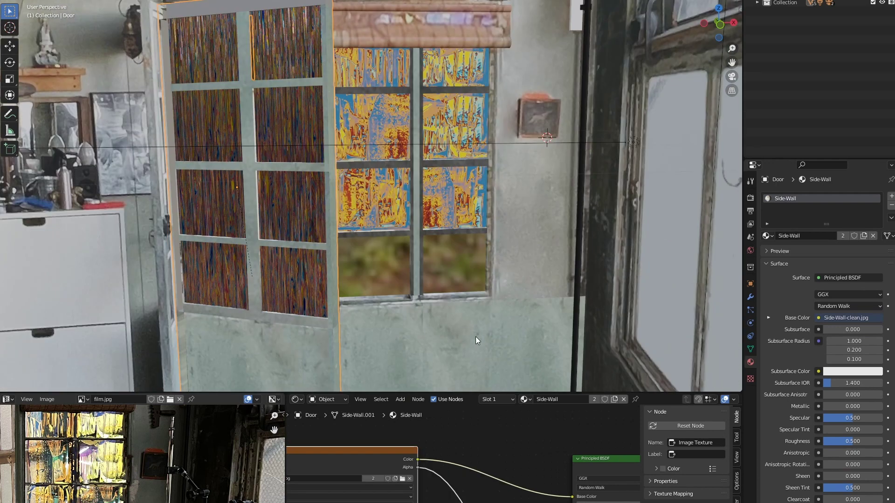
{"action": "middle_click_drag", "start_coordinate": [224, 79], "coordinate": [125, 190], "text": "shift"}
View the Side-Wall-clean.jpg source photo, close it and compare it with the modelled side wall's window.
{"action": "key", "text": "alt+Tab"}
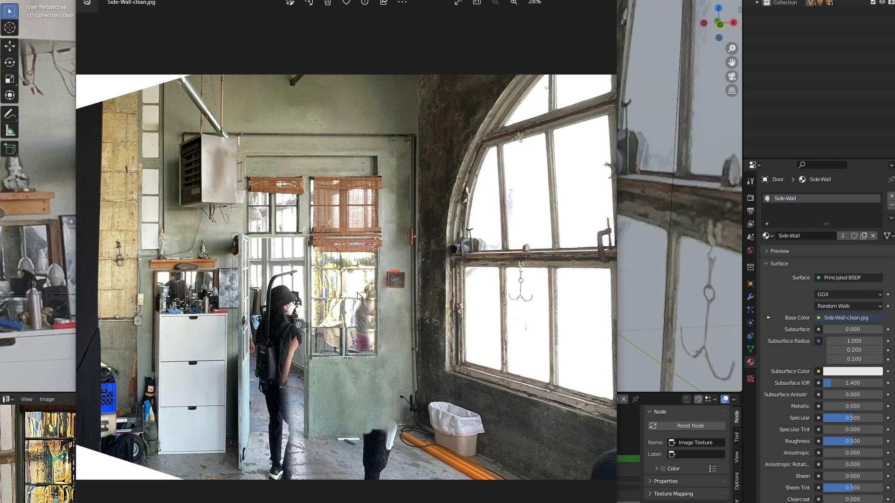
{"action": "left_click", "coordinate": [608, 1]}
{"action": "scroll", "coordinate": [377, 260], "scroll_direction": "up", "scroll_amount": 6}
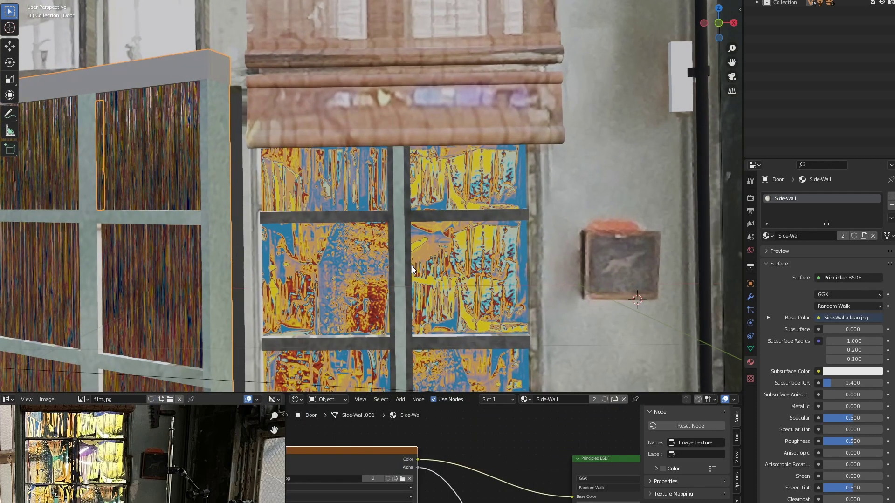
{"action": "left_click", "coordinate": [334, 189]}
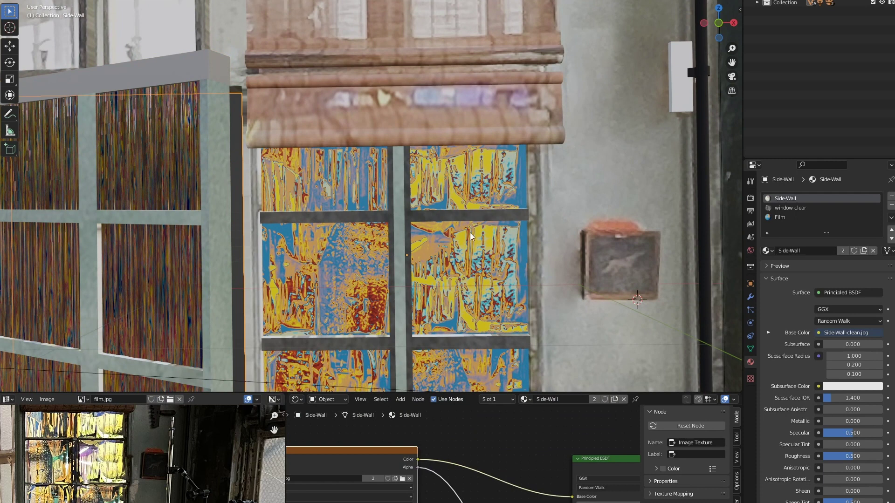
{"action": "scroll", "coordinate": [387, 156], "scroll_direction": "down", "scroll_amount": 5}
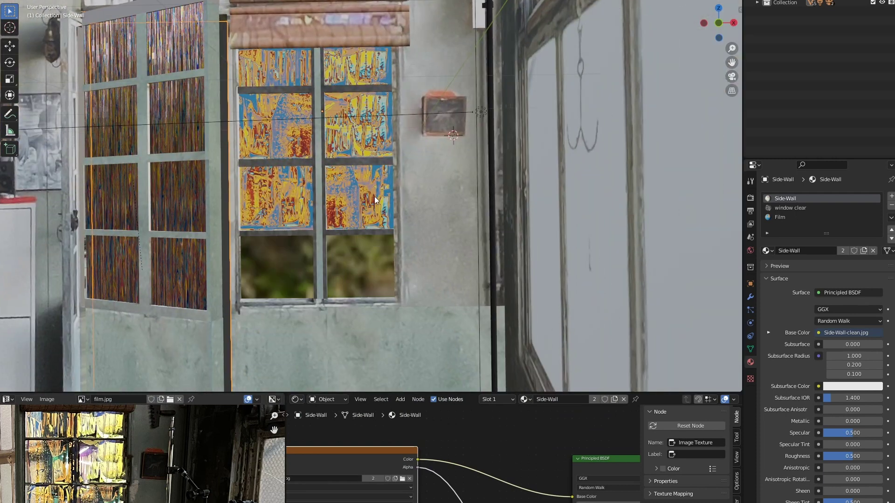
{"action": "middle_click_drag", "start_coordinate": [373, 197], "coordinate": [348, 293]}
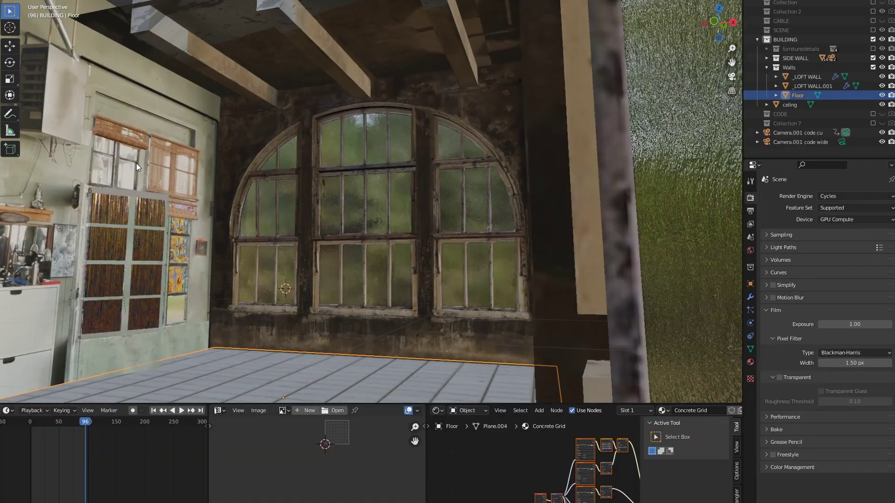
Examine the _LOFT WALL and _LOFT WALL.001 window walls in the assembled room and review their modifiers.
{"action": "left_click", "coordinate": [150, 166]}
{"action": "left_click", "coordinate": [278, 95]}
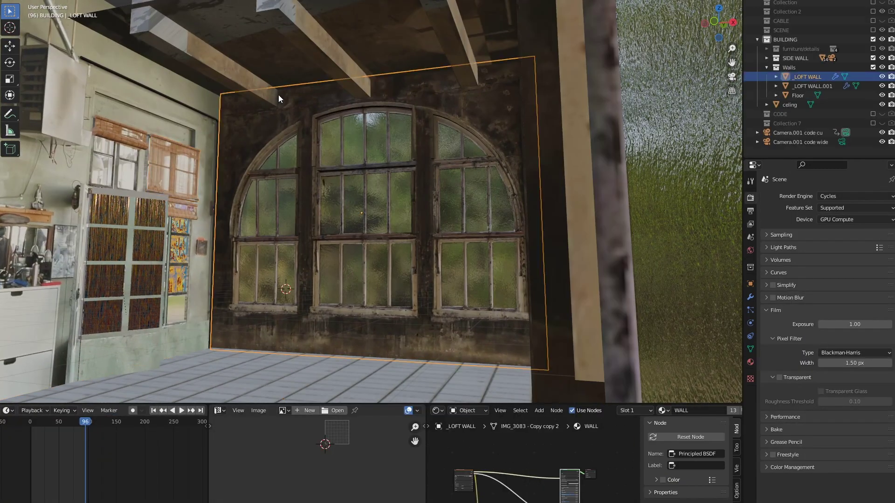
{"action": "left_click", "coordinate": [345, 131]}
{"action": "middle_click_drag", "start_coordinate": [316, 195], "coordinate": [318, 219]}
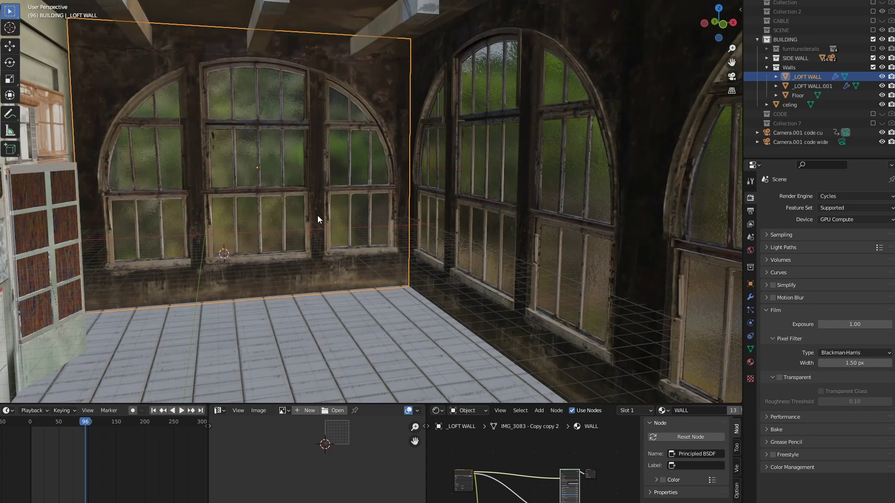
{"action": "left_click", "coordinate": [441, 54]}
{"action": "middle_click_drag", "start_coordinate": [623, 242], "coordinate": [618, 230]}
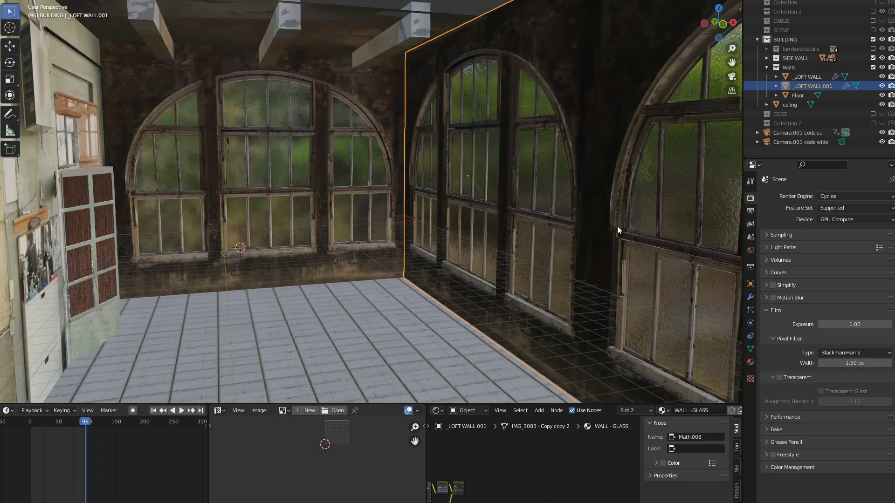
{"action": "left_click", "coordinate": [751, 298]}
{"action": "left_click", "coordinate": [766, 212], "text": "ctrl"}
{"action": "middle_click_drag", "start_coordinate": [382, 156], "coordinate": [335, 225]}
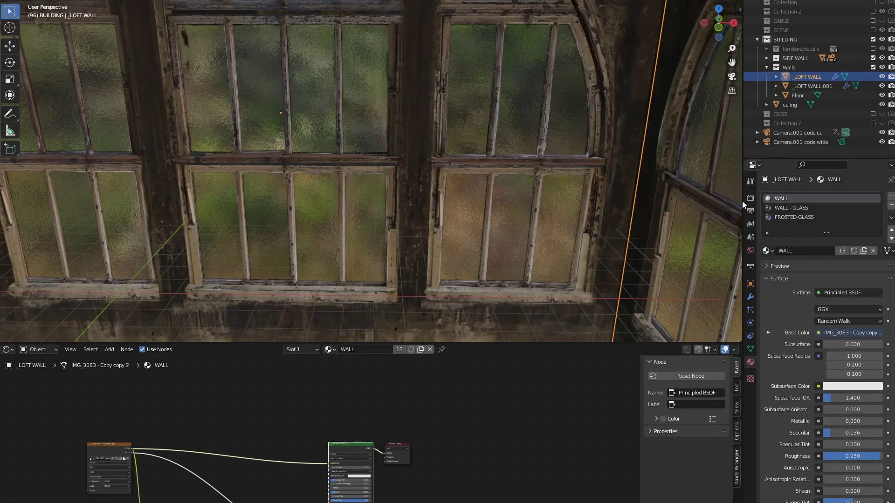
Inspect the FROSTED-GLASS material's node setup on _LOFT WALL and the A23D add-on used for its textures.
{"action": "left_click", "coordinate": [794, 218]}
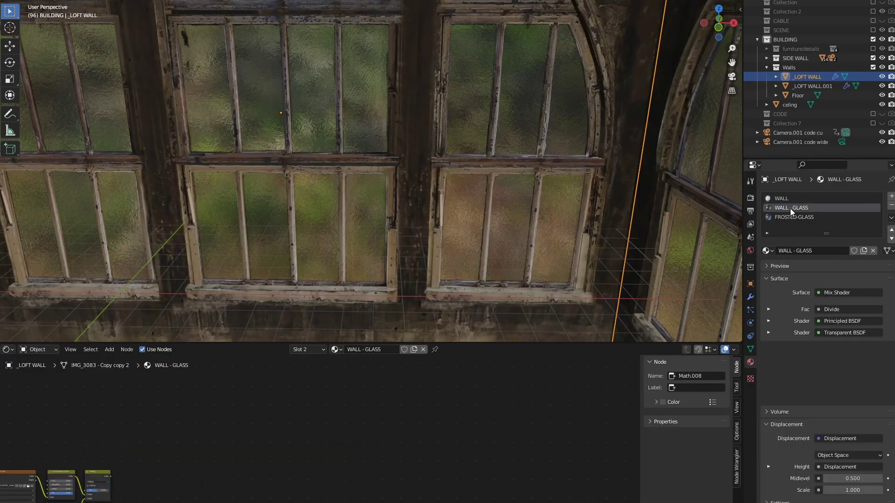
{"action": "scroll", "coordinate": [303, 435], "scroll_direction": "down", "scroll_amount": 8}
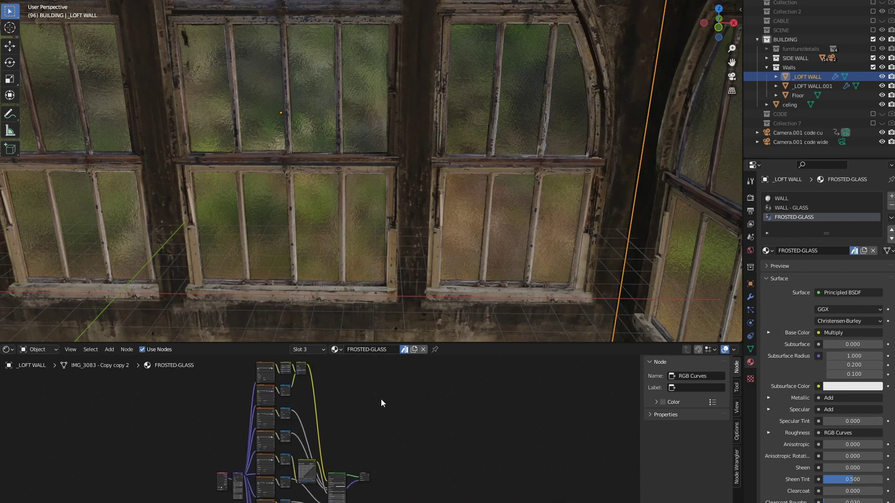
{"action": "key", "text": "n"}
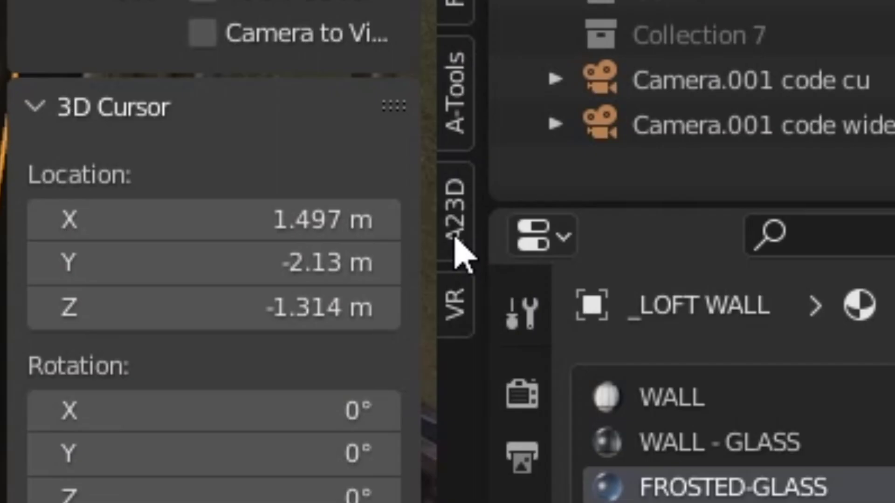
{"action": "left_click", "coordinate": [461, 235]}
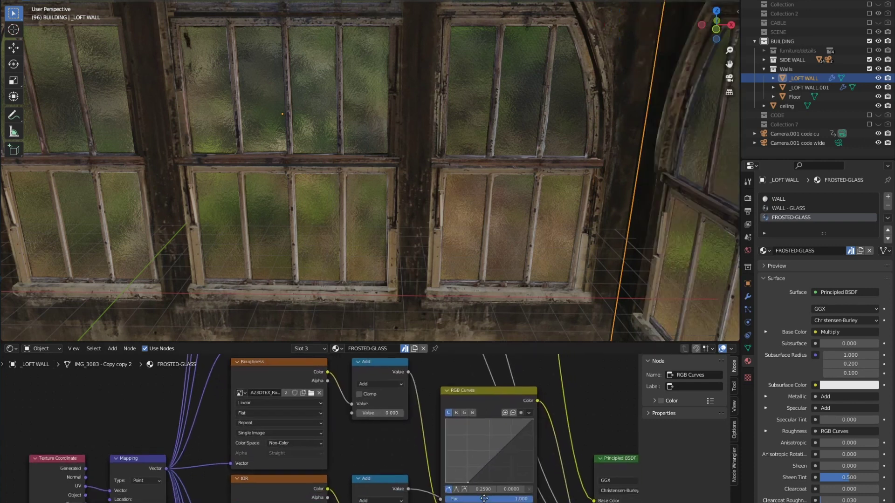
{"action": "middle_click_drag", "start_coordinate": [483, 499], "coordinate": [419, 430]}
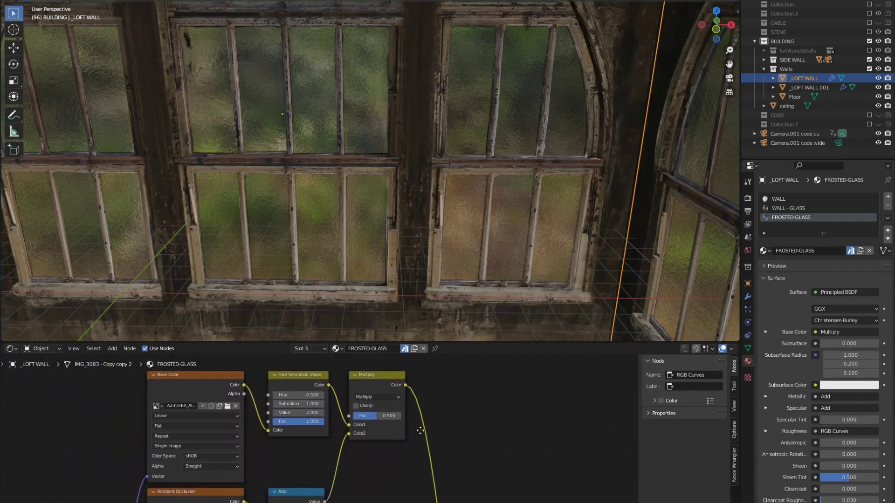
Select the WALL - GLASS material and examine how its texture nodes feed the Principled BSDF and Mix Shader.
{"action": "left_click", "coordinate": [788, 208]}
{"action": "scroll", "coordinate": [333, 459], "scroll_direction": "up", "scroll_amount": 5}
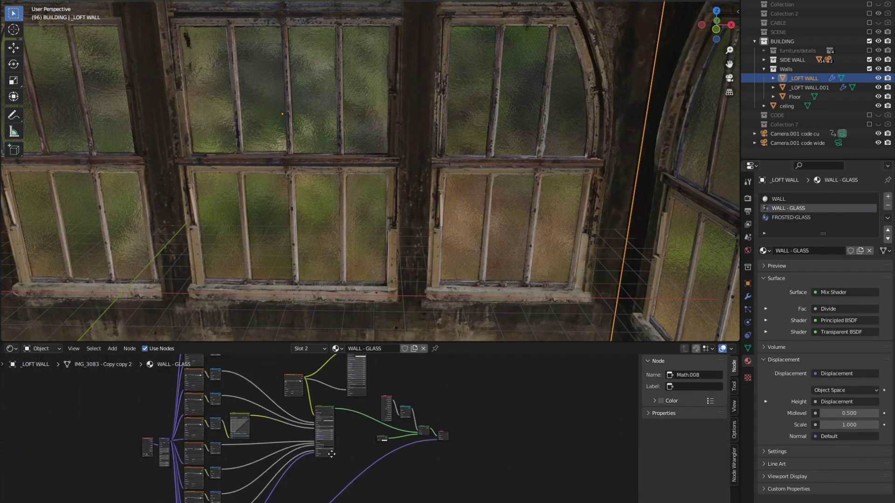
{"action": "scroll", "coordinate": [320, 454], "scroll_direction": "up", "scroll_amount": 2}
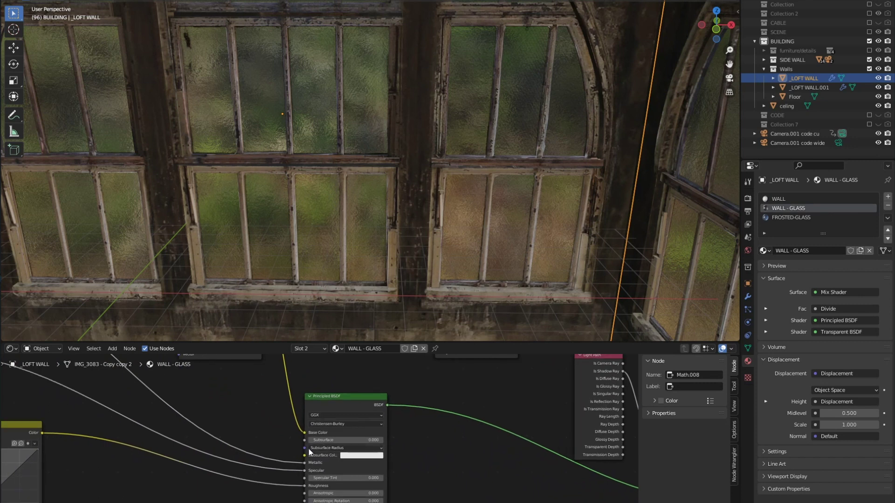
{"action": "middle_click_drag", "start_coordinate": [284, 415], "coordinate": [332, 365]}
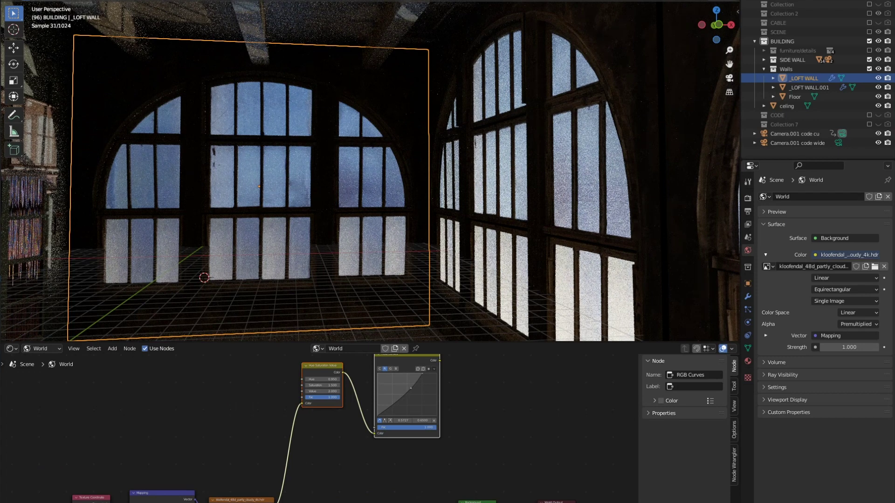
Enlarge the 3D viewport over the node editor, view the rendered room from outside and select the Floor.
{"action": "middle_click_drag", "start_coordinate": [311, 241], "coordinate": [381, 195], "text": "shift"}
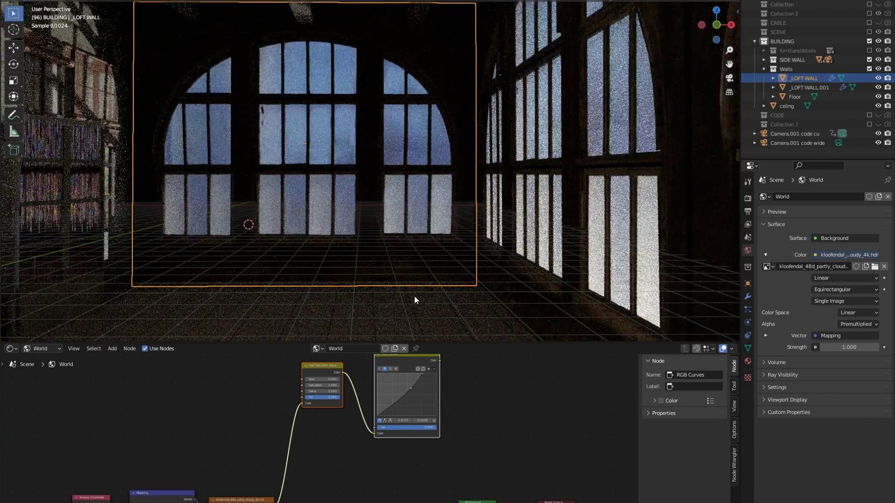
{"action": "left_click_drag", "start_coordinate": [416, 361], "coordinate": [416, 474]}
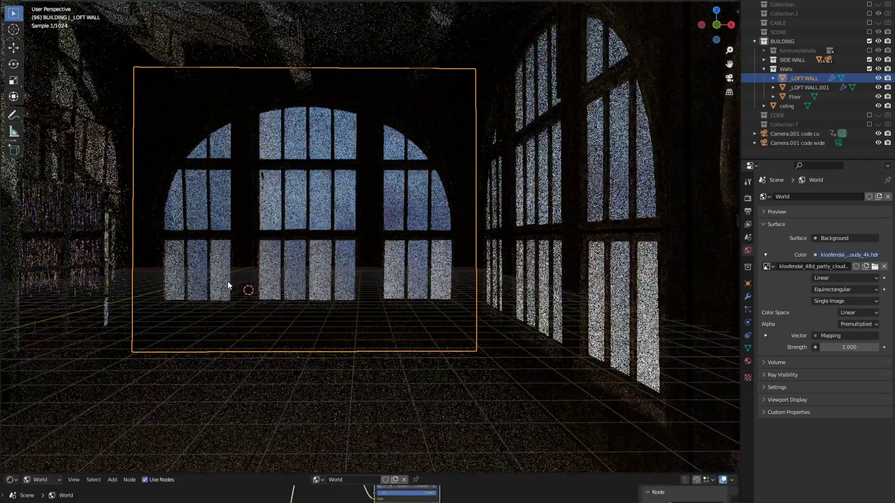
{"action": "middle_click_drag", "start_coordinate": [227, 281], "coordinate": [284, 268]}
{"action": "scroll", "coordinate": [329, 329], "scroll_direction": "down", "scroll_amount": 5}
{"action": "left_click", "coordinate": [323, 334]}
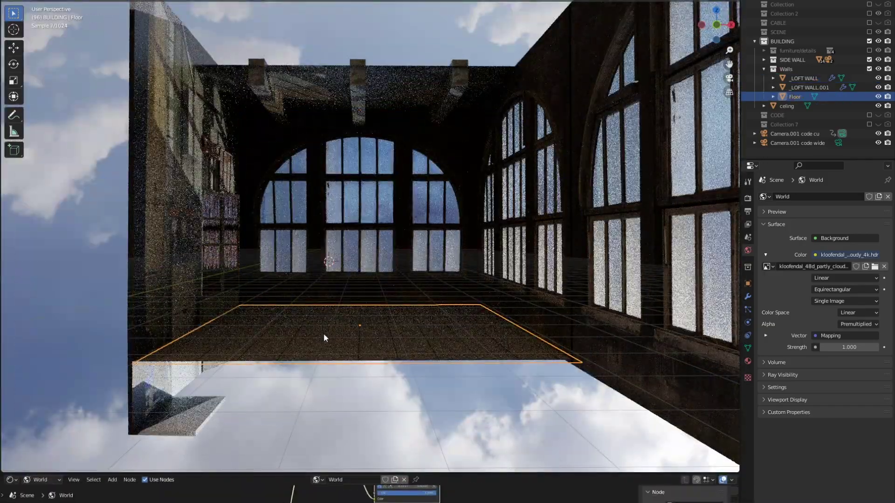
Switch the viewport to Material Preview shading and view the arched windows' frosted panes up close.
{"action": "left_click", "coordinate": [691, 0]}
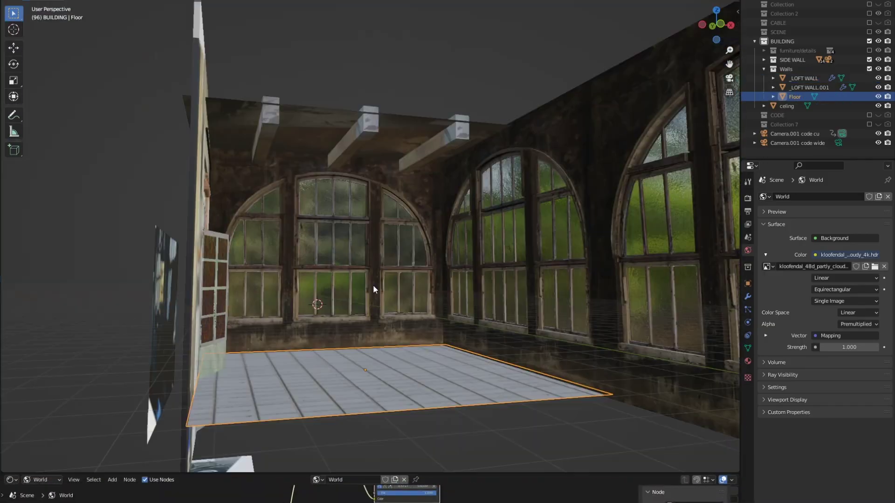
{"action": "scroll", "coordinate": [373, 284], "scroll_direction": "up", "scroll_amount": 6}
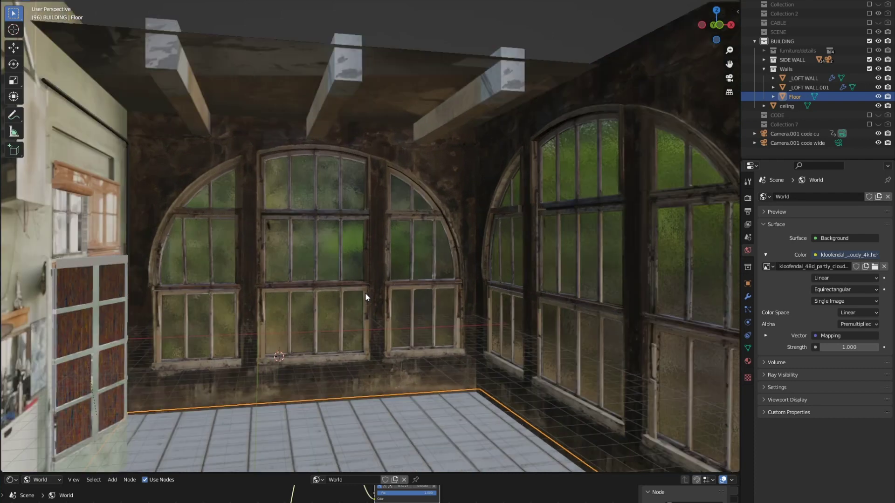
{"action": "middle_click_drag", "start_coordinate": [237, 303], "coordinate": [246, 300], "text": "shift"}
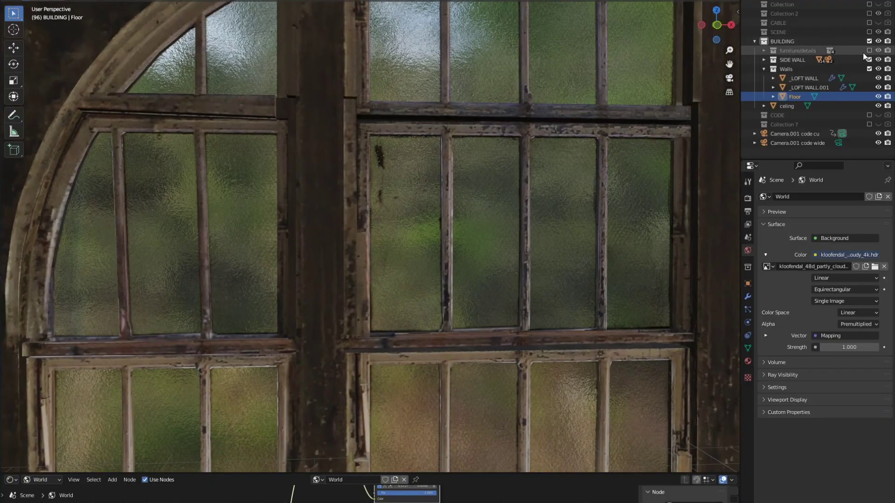
Enable the furniture/details collection and view the clamps and hook added to the window frames.
{"action": "left_click", "coordinate": [868, 50]}
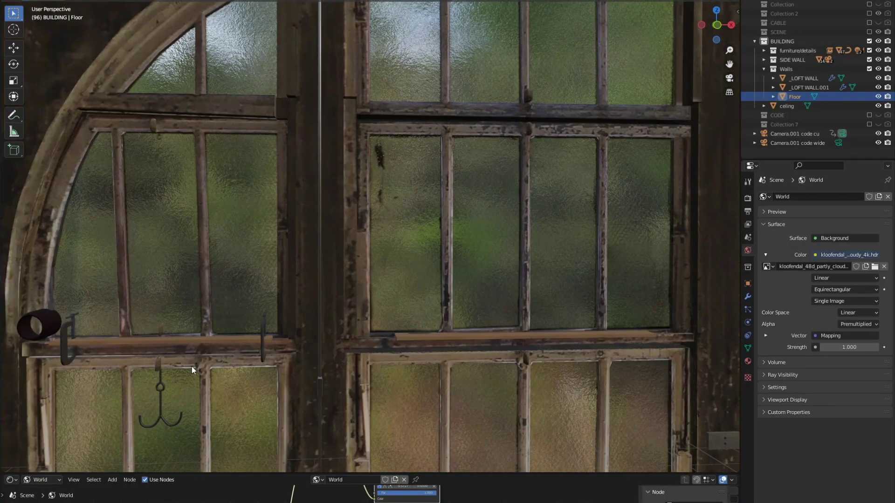
{"action": "middle_click_drag", "start_coordinate": [192, 366], "coordinate": [339, 314], "text": "shift"}
{"action": "scroll", "coordinate": [340, 314], "scroll_direction": "up", "scroll_amount": 3}
{"action": "middle_click_drag", "start_coordinate": [253, 334], "coordinate": [280, 326], "text": "shift"}
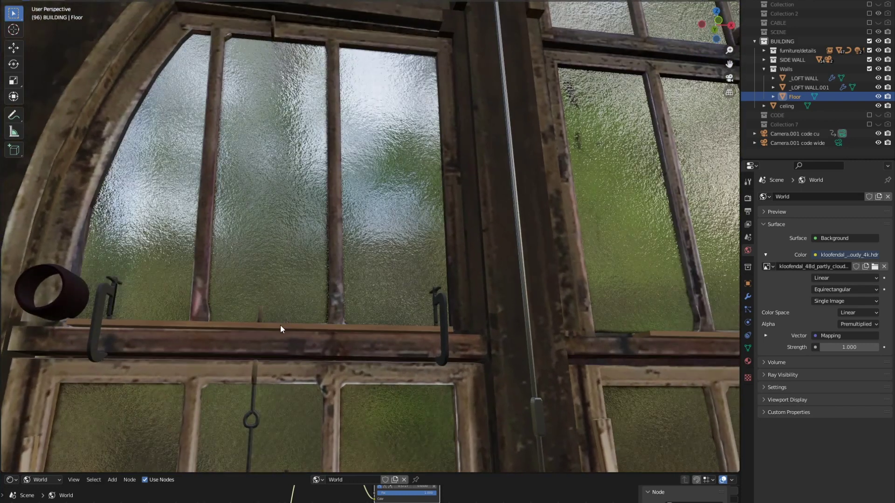
Select the C-clamps to review their C-CLAMP.png texture and material, and inspect the window hook's WALL material.
{"action": "left_click", "coordinate": [281, 325]}
{"action": "middle_click_drag", "start_coordinate": [195, 337], "coordinate": [185, 283]}
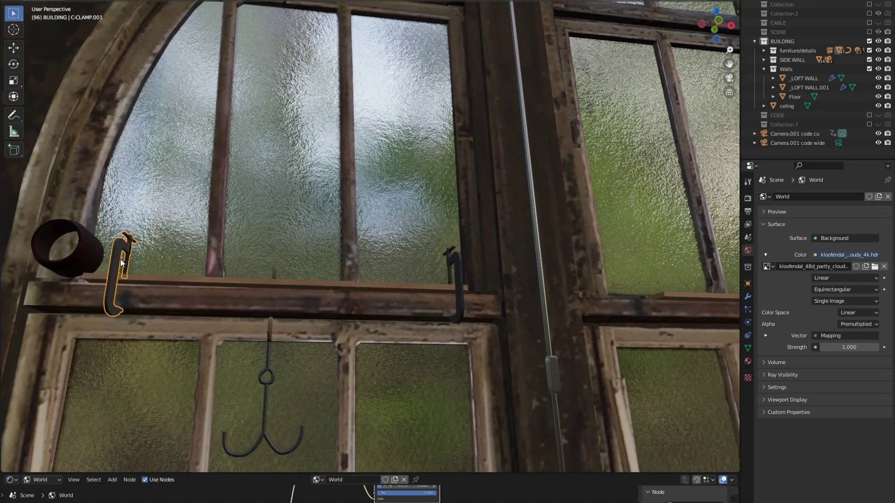
{"action": "middle_click_drag", "start_coordinate": [121, 263], "coordinate": [149, 249]}
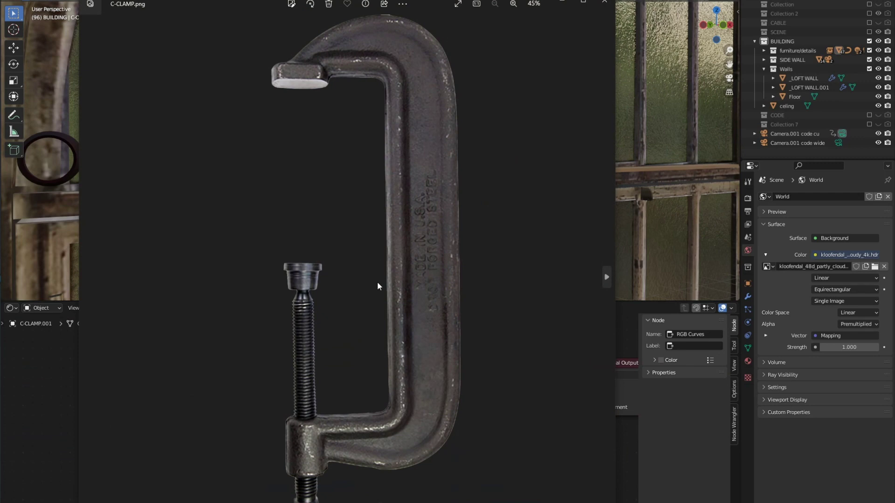
{"action": "left_click", "coordinate": [606, 5]}
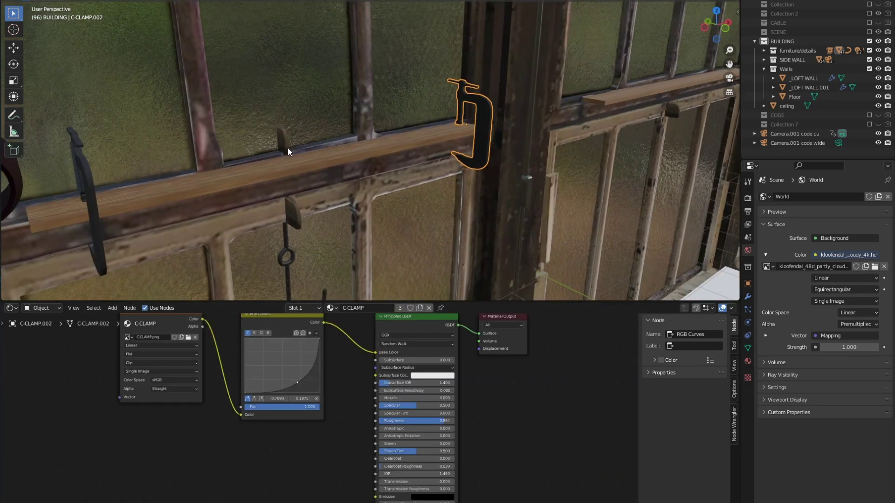
{"action": "left_click", "coordinate": [288, 145]}
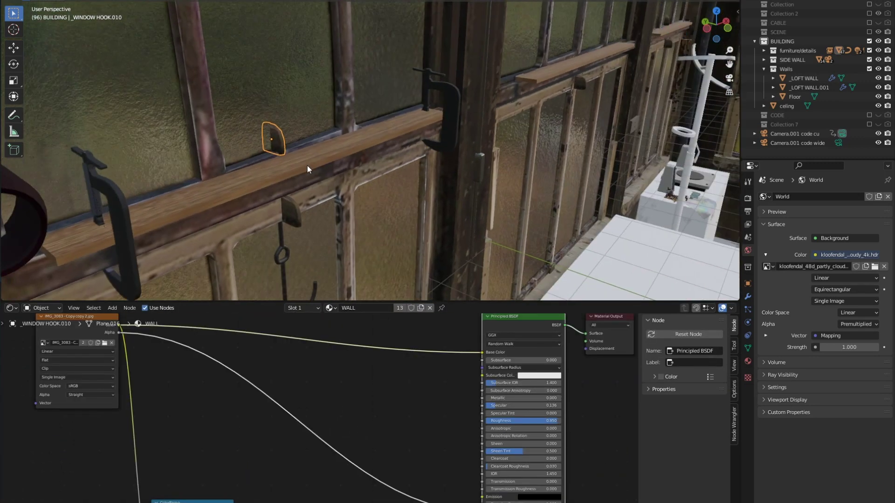
Select the window hook and the hanging double hook, and view their shape and material against the window frames.
{"action": "middle_click_drag", "start_coordinate": [306, 166], "coordinate": [311, 168]}
{"action": "left_click", "coordinate": [295, 216]}
{"action": "left_click", "coordinate": [275, 141]}
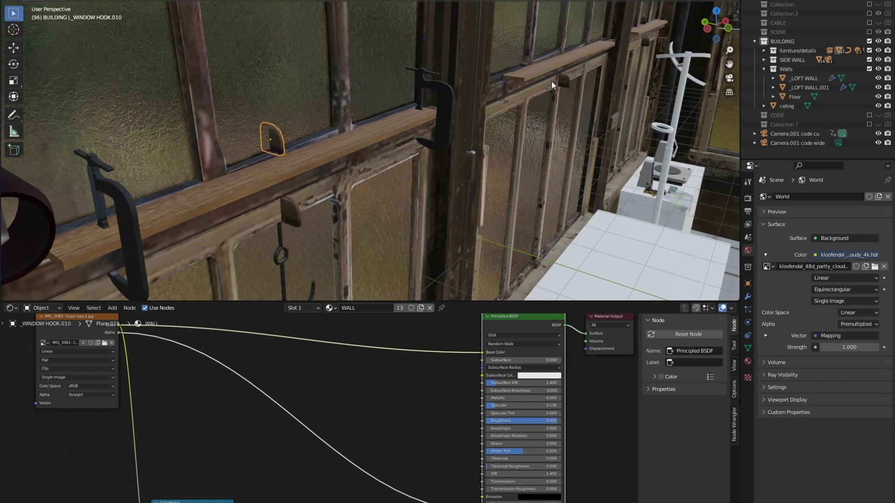
{"action": "left_click", "coordinate": [284, 254]}
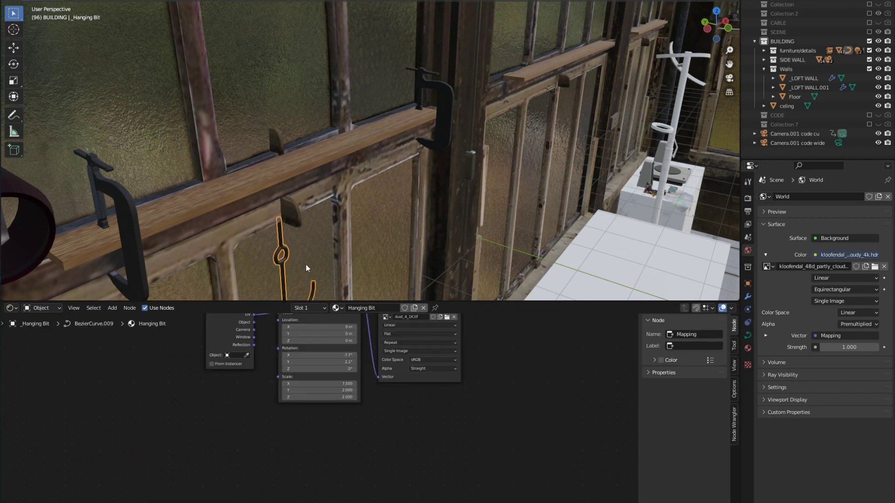
{"action": "middle_click_drag", "start_coordinate": [306, 264], "coordinate": [282, 198]}
{"action": "scroll", "coordinate": [288, 172], "scroll_direction": "down", "scroll_amount": 4}
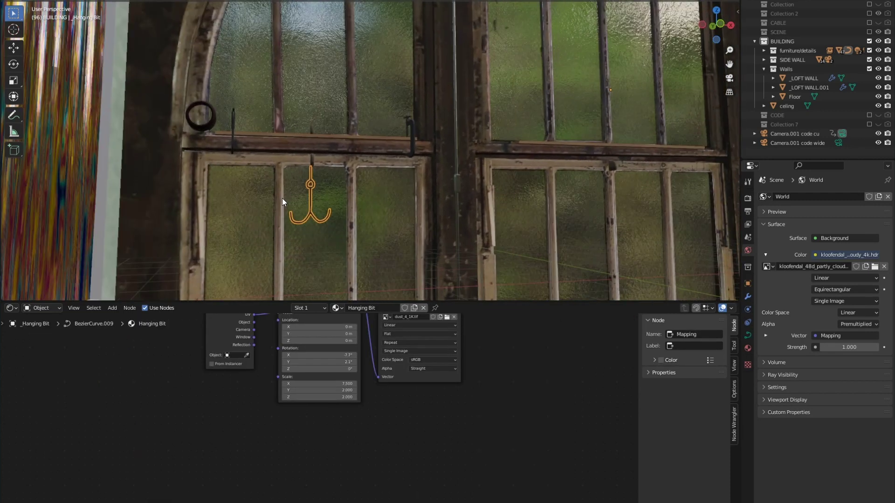
View the window ledge, its C-clamps and the dark ring up close from the front and at an angle.
{"action": "scroll", "coordinate": [261, 184], "scroll_direction": "up", "scroll_amount": 4}
{"action": "middle_click_drag", "start_coordinate": [235, 169], "coordinate": [218, 169]}
{"action": "middle_click_drag", "start_coordinate": [142, 158], "coordinate": [354, 200], "text": "shift"}
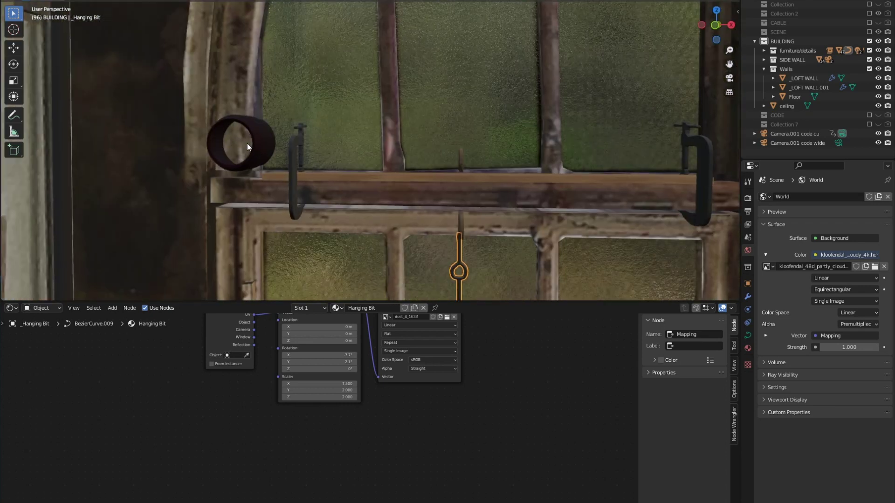
{"action": "scroll", "coordinate": [272, 152], "scroll_direction": "down", "scroll_amount": 1}
{"action": "middle_click_drag", "start_coordinate": [272, 152], "coordinate": [226, 154]}
{"action": "scroll", "coordinate": [417, 172], "scroll_direction": "down", "scroll_amount": 2}
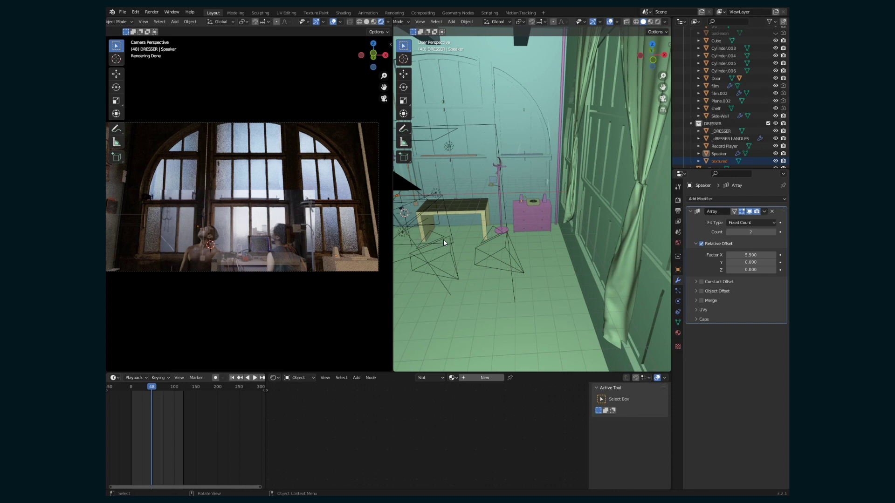
Move the scanned green circuit board down along Z onto the dresser top.
{"action": "left_click_drag", "start_coordinate": [443, 239], "coordinate": [419, 217]}
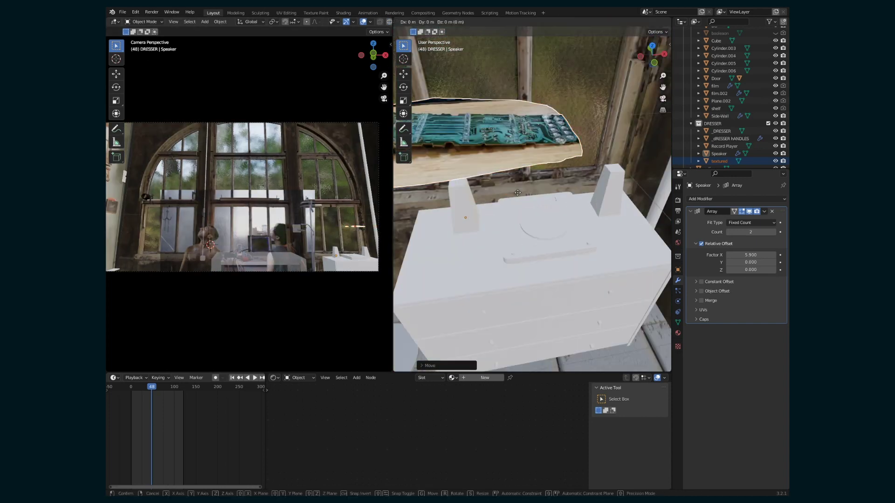
{"action": "key", "text": "g"}
{"action": "key", "text": "z"}
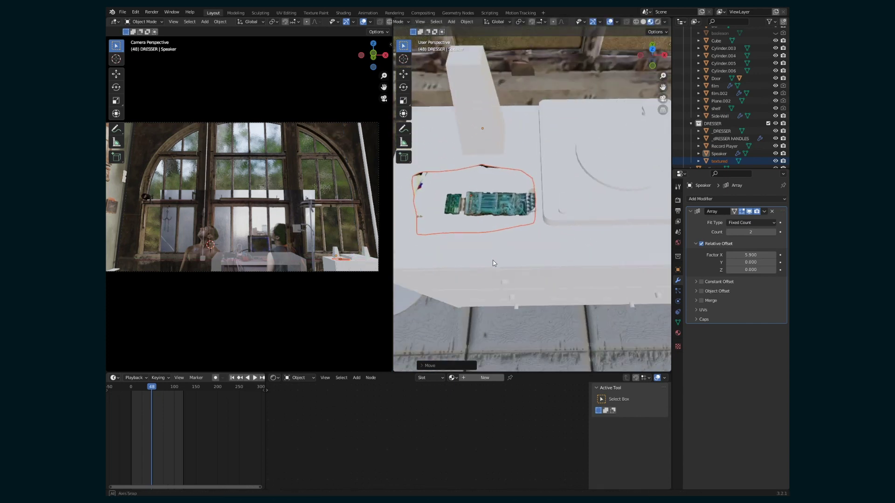
Trim the surplus surrounding surface off the scanned green circuit board in Edit Mode.
{"action": "key", "text": "Tab"}
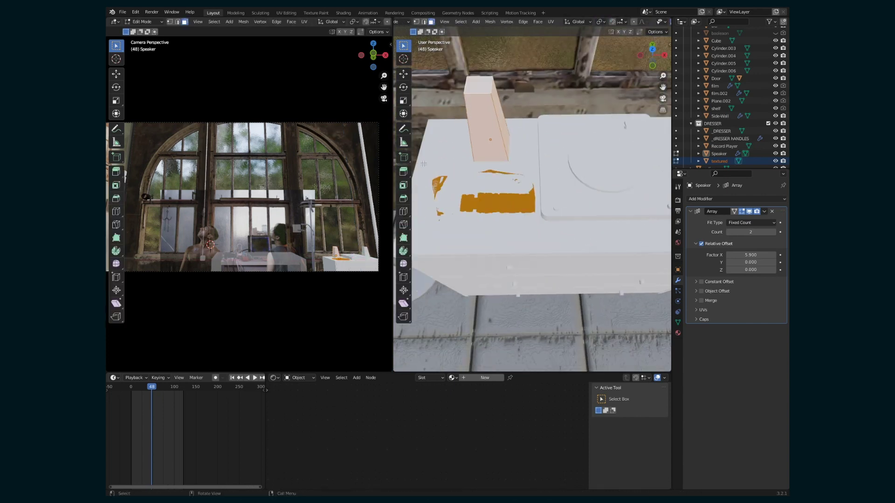
{"action": "scroll", "coordinate": [662, 22], "scroll_direction": "down", "scroll_amount": 3}
{"action": "left_click", "coordinate": [644, 22]}
{"action": "left_click_drag", "start_coordinate": [530, 180], "coordinate": [531, 181]}
{"action": "left_click_drag", "start_coordinate": [538, 184], "coordinate": [430, 176]}
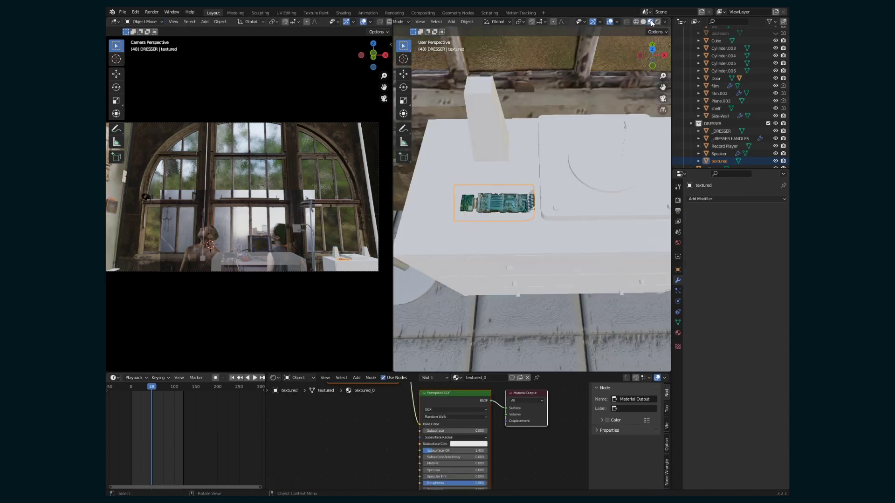
Adjust the trimmed green circuit board's position along Z and Y so it rests on the dresser top.
{"action": "key", "text": "g"}
{"action": "key", "text": "z"}
{"action": "middle_click_drag", "start_coordinate": [556, 239], "coordinate": [565, 235]}
{"action": "scroll", "coordinate": [561, 236], "scroll_direction": "down", "scroll_amount": 1}
{"action": "key", "text": "g"}
{"action": "key", "text": "y"}
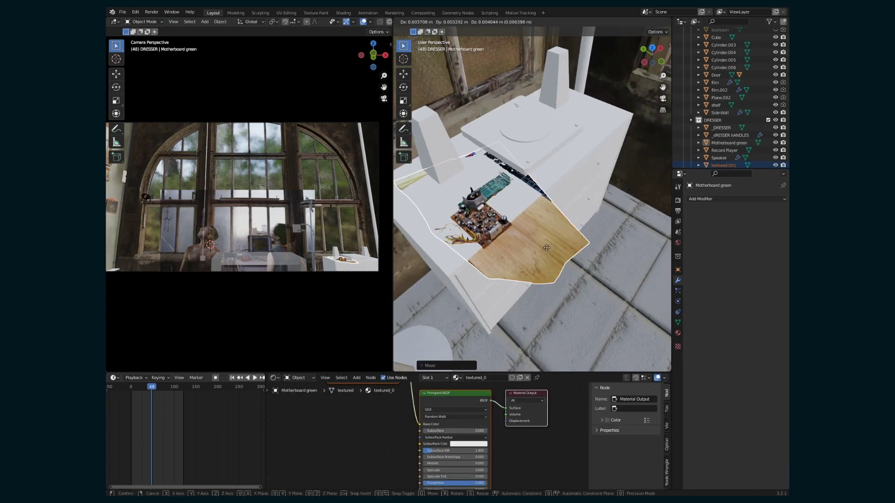
Position the scanned brown circuit board beside the green one using X and Z moves, and save the file.
{"action": "left_click", "coordinate": [508, 226]}
{"action": "key", "text": "g"}
{"action": "key", "text": "x"}
{"action": "middle_click_drag", "start_coordinate": [468, 247], "coordinate": [515, 182]}
{"action": "key", "text": "g"}
{"action": "key", "text": "z"}
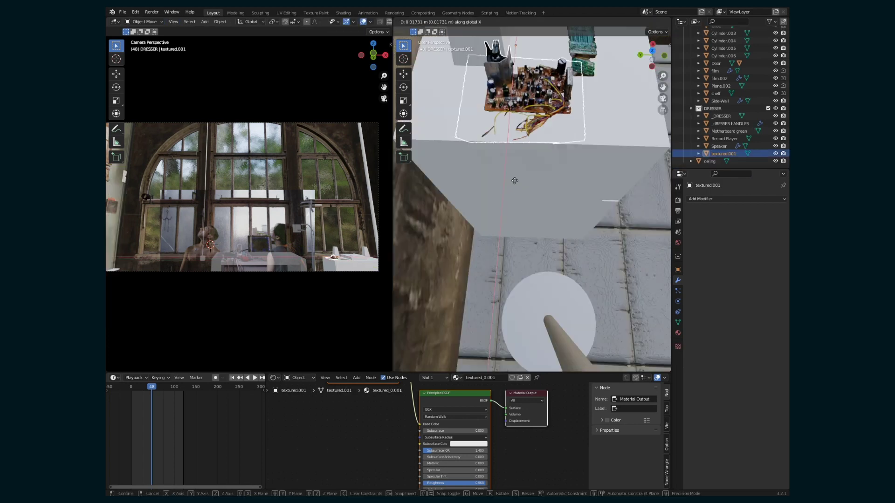
{"action": "left_click", "coordinate": [514, 182]}
{"action": "left_click", "coordinate": [536, 184]}
{"action": "key", "text": "ctrl+s"}
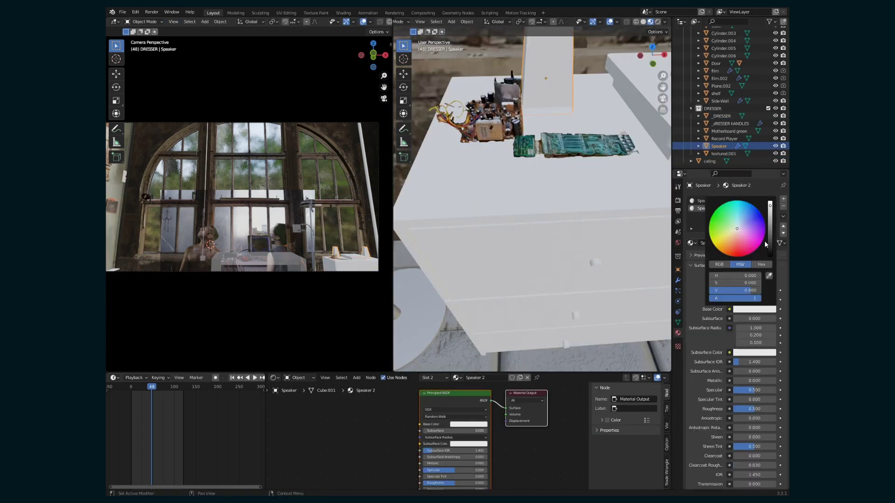
Apply the black Speaker 2 material to the speaker's front and darken Speaker 1's base color to value 0.384.
{"action": "key", "text": "Tab"}
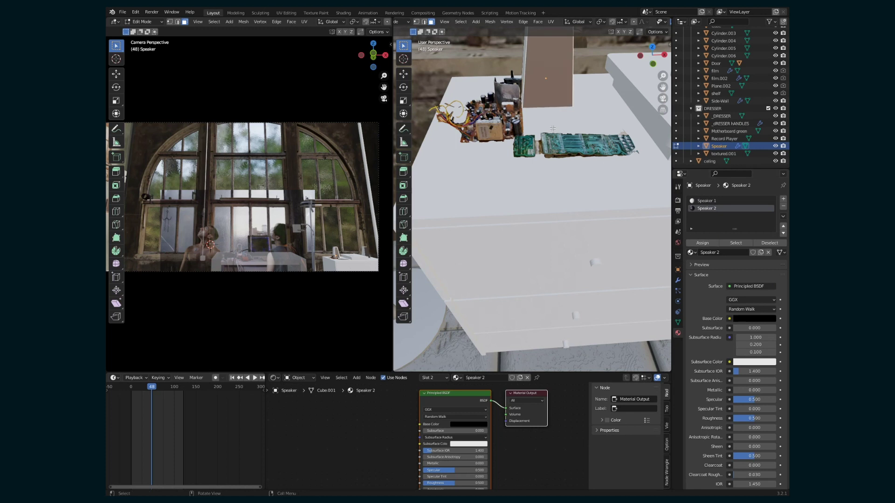
{"action": "key", "text": "Tab"}
{"action": "mouse_move", "coordinate": [552, 128]}
{"action": "middle_mouse_down"}
{"action": "mouse_move", "coordinate": [540, 127]}
{"action": "mouse_move", "coordinate": [557, 134]}
{"action": "middle_mouse_up"}
{"action": "scroll", "coordinate": [727, 353], "scroll_direction": "down", "scroll_amount": 1}
{"action": "left_click", "coordinate": [748, 279]}
{"action": "left_click_drag", "start_coordinate": [770, 176], "coordinate": [770, 190]}
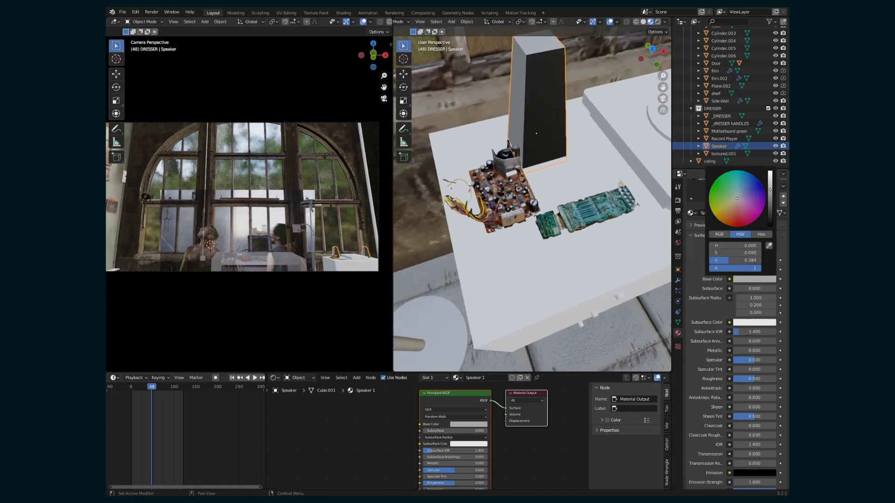
Set the Speaker 2 material's roughness to 0.970 and preview the speaker in Rendered shading.
{"action": "scroll", "coordinate": [734, 279], "scroll_direction": "up", "scroll_amount": 2}
{"action": "left_click", "coordinate": [713, 209]}
{"action": "scroll", "coordinate": [743, 399], "scroll_direction": "down", "scroll_amount": 2}
{"action": "left_click_drag", "start_coordinate": [745, 379], "coordinate": [766, 379]}
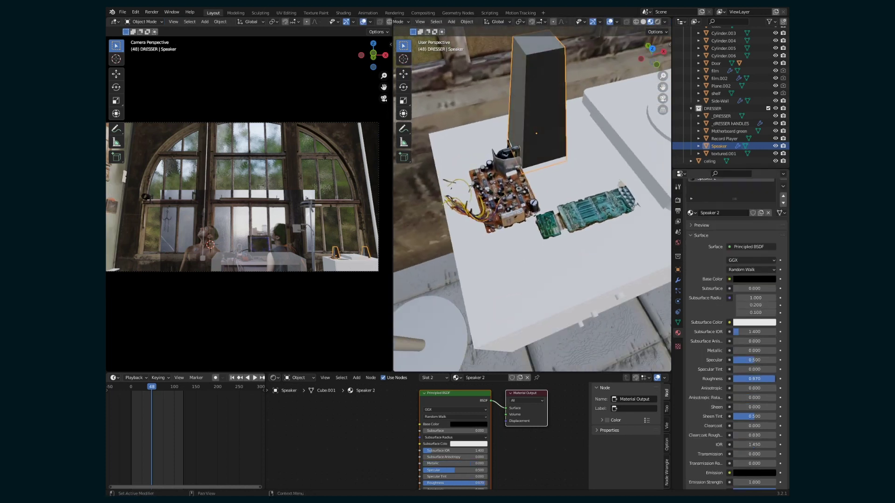
{"action": "left_click", "coordinate": [658, 22]}
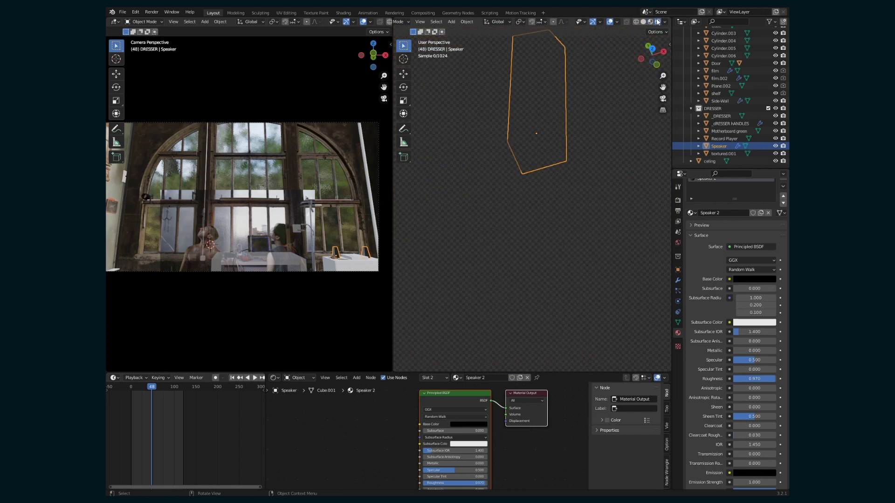
Bevel the edges of the speaker mesh in Edit Mode.
{"action": "key", "text": "Tab"}
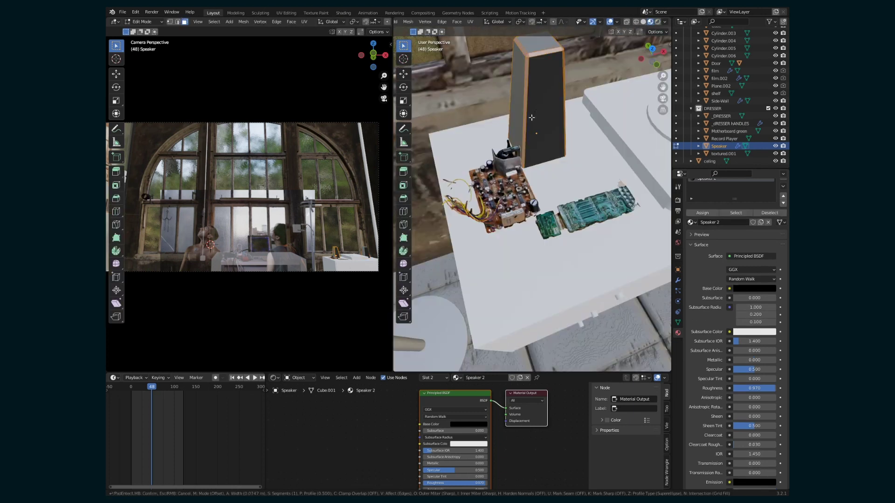
{"action": "left_click", "coordinate": [530, 118]}
{"action": "key", "text": "Tab"}
Give the record player Record 1 and Record 2 materials, with Record 2 black at metallic 0.513 on its base.
{"action": "left_click", "coordinate": [604, 127]}
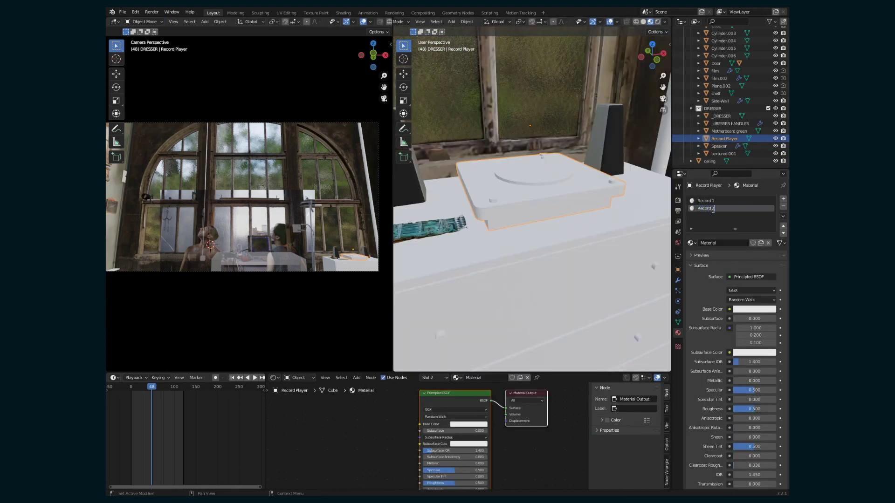
{"action": "left_click", "coordinate": [770, 255]}
{"action": "left_click_drag", "start_coordinate": [745, 380], "coordinate": [766, 381]}
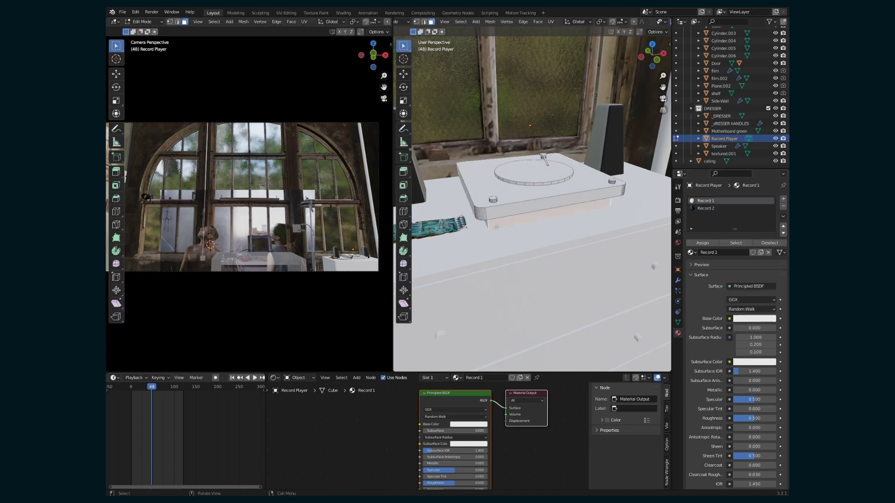
{"action": "middle_click_drag", "start_coordinate": [536, 204], "coordinate": [617, 241]}
{"action": "middle_click_drag", "start_coordinate": [533, 182], "coordinate": [664, 261]}
{"action": "key", "text": "Tab"}
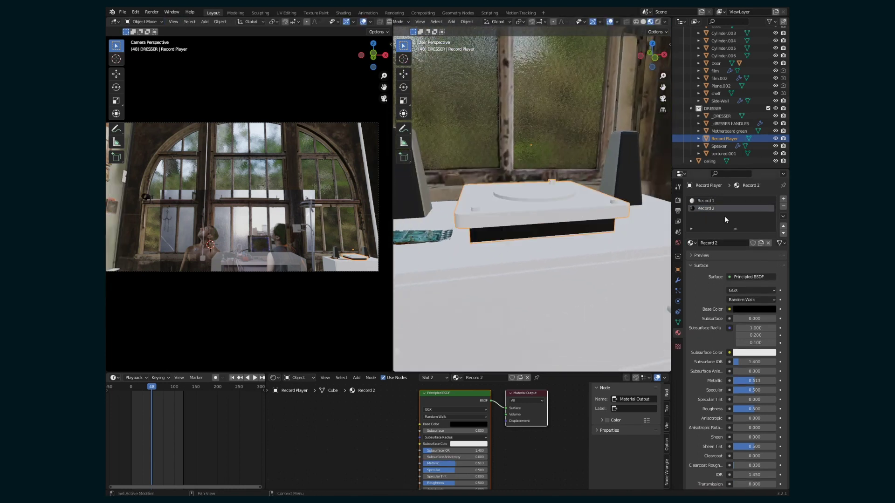
{"action": "left_click", "coordinate": [760, 200]}
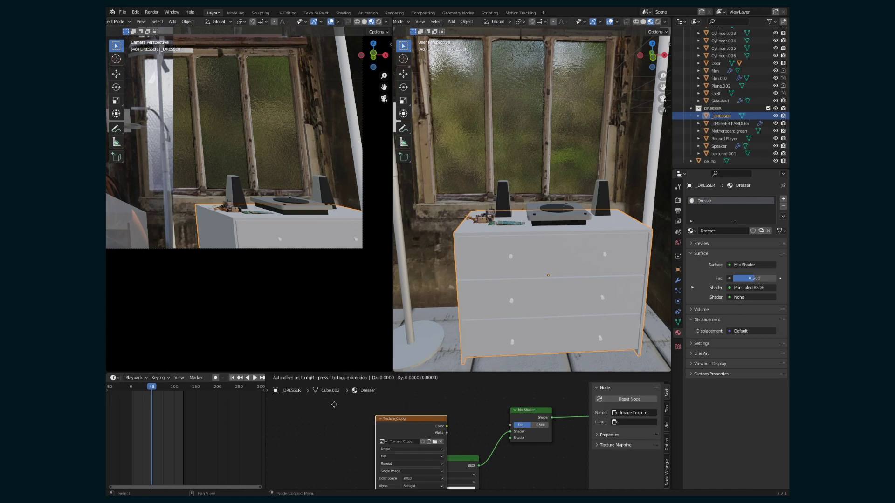
Connect Texture_01.jpg to the factor of the dresser's Mix Shader and show the image in an Image Editor.
{"action": "left_click_drag", "start_coordinate": [334, 405], "coordinate": [334, 399]}
{"action": "left_click_drag", "start_coordinate": [368, 406], "coordinate": [510, 424]}
{"action": "left_click", "coordinate": [113, 378]}
{"action": "left_click", "coordinate": [149, 407]}
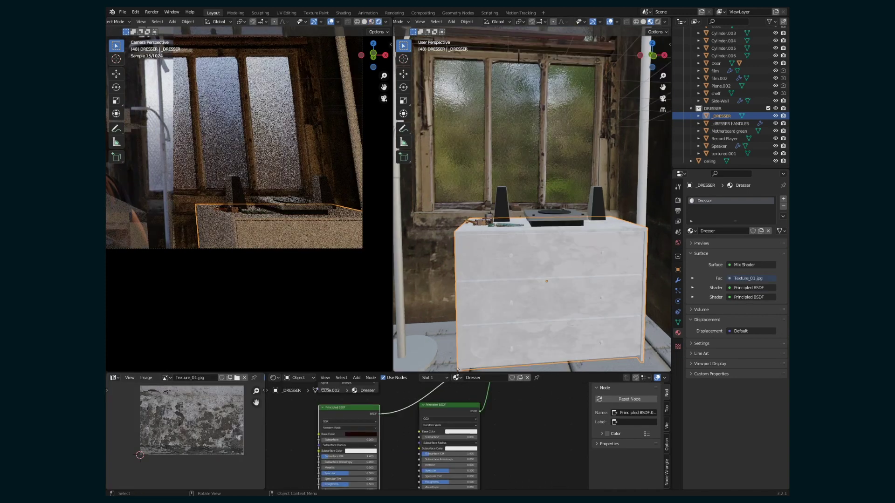
Insert a ColorRamp between Texture_01.jpg and the Mix Shader factor and adjust its stops to control the dresser's wear.
{"action": "left_click", "coordinate": [371, 414]}
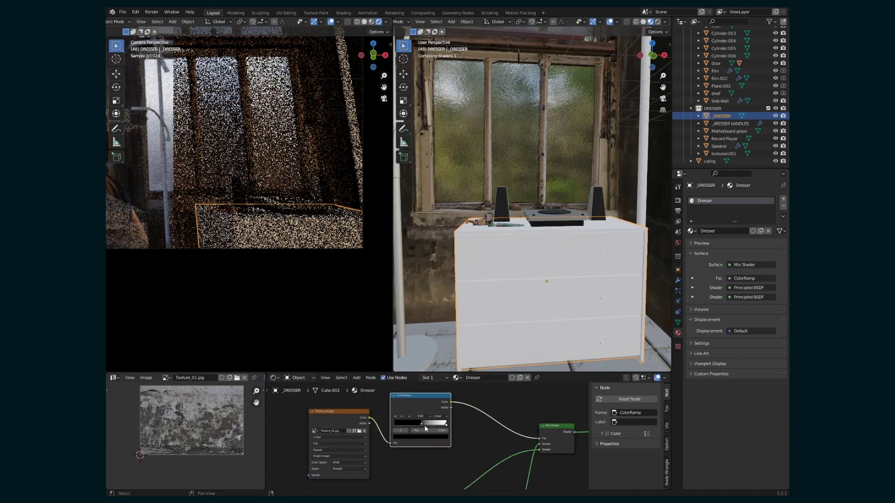
{"action": "left_click", "coordinate": [430, 431]}
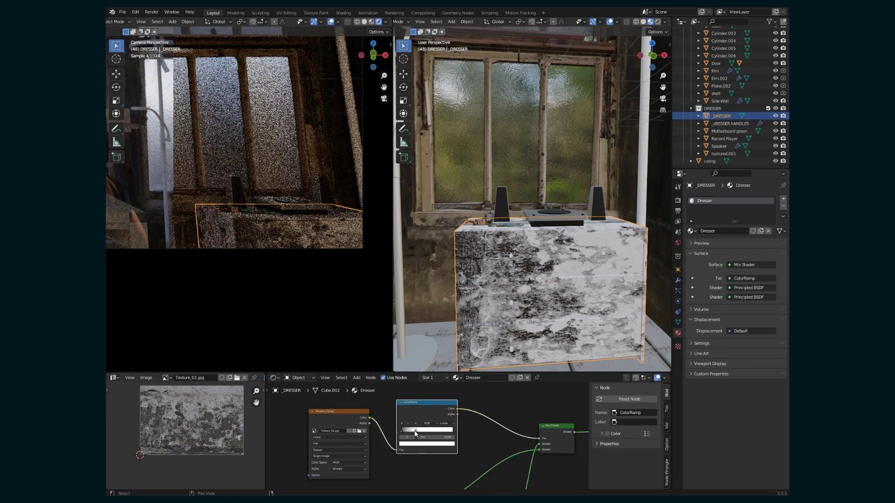
{"action": "left_click_drag", "start_coordinate": [428, 431], "coordinate": [411, 431]}
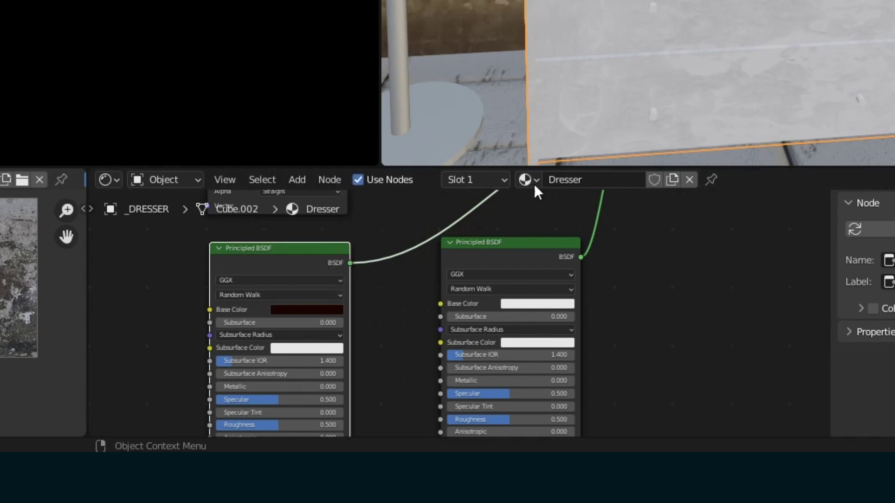
Move the Texture_01.jpg node farther from the Mix Shader to make room between them.
{"action": "middle_click_drag", "start_coordinate": [617, 311], "coordinate": [720, 248]}
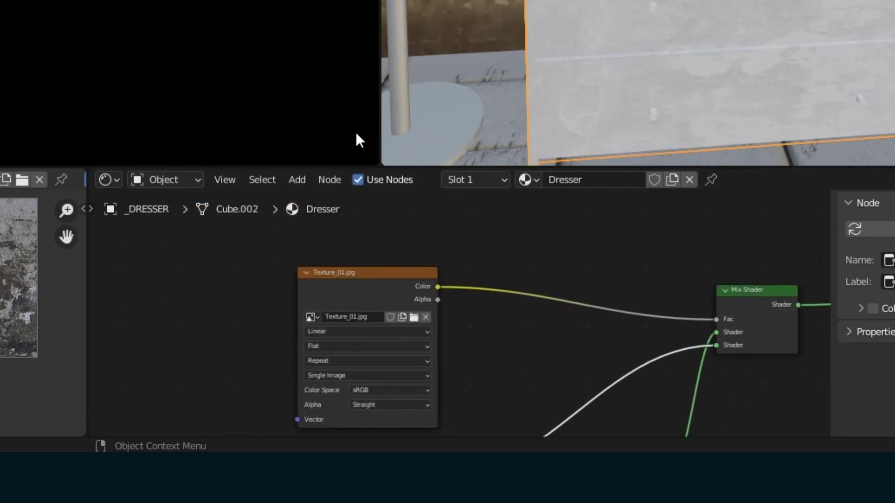
{"action": "left_click_drag", "start_coordinate": [368, 275], "coordinate": [252, 260]}
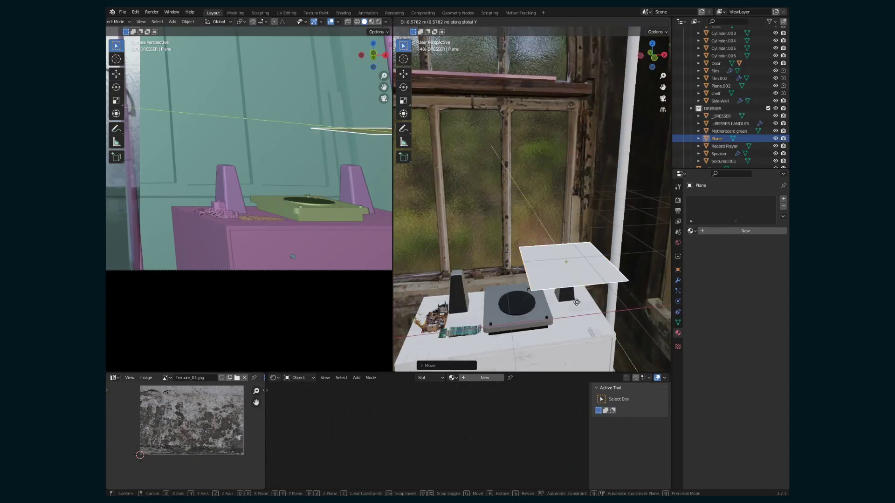
Position the new plane above the dresser, over the speaker beside the record player.
{"action": "left_click", "coordinate": [585, 312]}
{"action": "middle_click_drag", "start_coordinate": [585, 312], "coordinate": [513, 275]}
{"action": "key", "text": "g"}
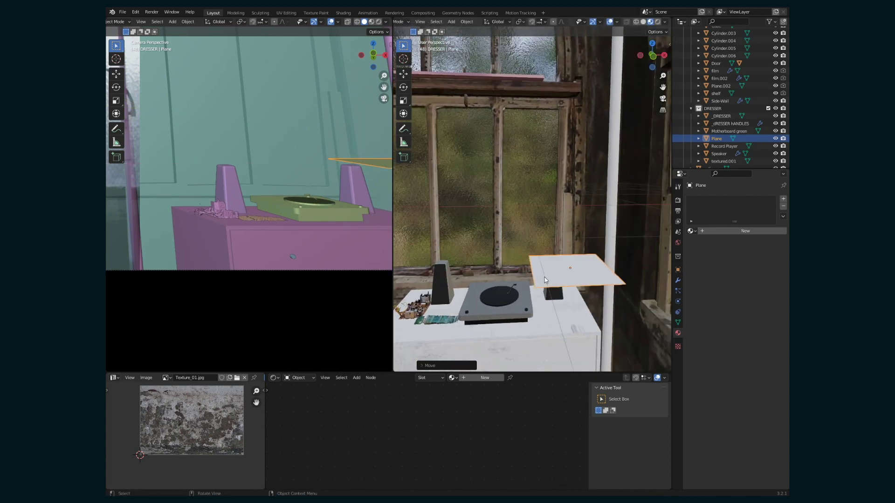
Subdivide the plane's mesh twice in Edit Mode to give it enough geometry for a cloth simulation.
{"action": "key", "text": "Tab"}
{"action": "right_click", "coordinate": [567, 272]}
{"action": "left_click", "coordinate": [567, 273]}
{"action": "left_click", "coordinate": [515, 312]}
{"action": "key", "text": "Tab"}
{"action": "key", "text": "Tab"}
{"action": "right_click", "coordinate": [559, 275]}
{"action": "left_click", "coordinate": [559, 275]}
{"action": "key", "text": "Tab"}
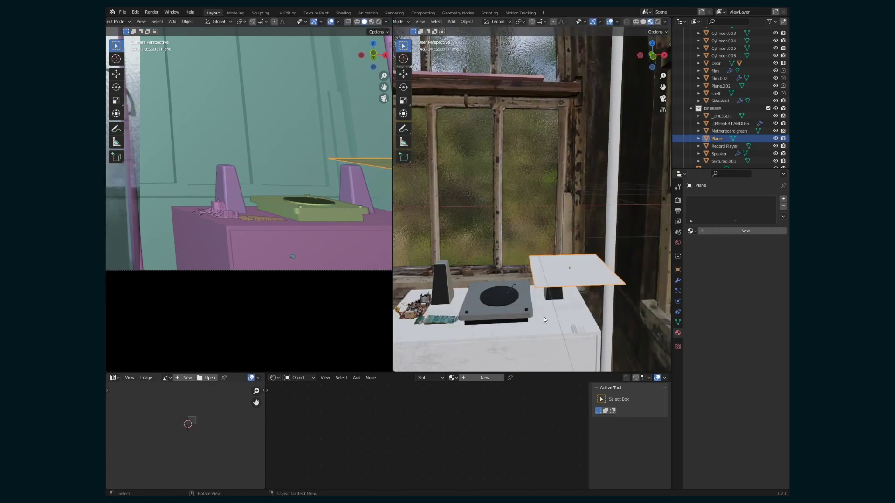
Add Cloth physics to the plane and Collision physics to the dresser and record player, restoring the Timeline editor.
{"action": "left_click", "coordinate": [677, 301]}
{"action": "left_click", "coordinate": [710, 216]}
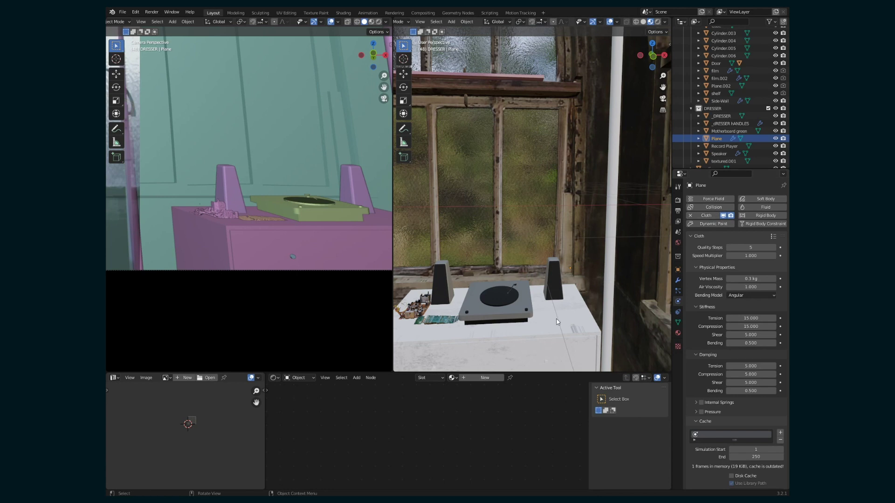
{"action": "left_click", "coordinate": [556, 322]}
{"action": "left_click", "coordinate": [114, 378]}
{"action": "left_click", "coordinate": [205, 408]}
{"action": "left_click", "coordinate": [709, 207]}
{"action": "left_click", "coordinate": [555, 277]}
{"action": "left_click", "coordinate": [527, 299]}
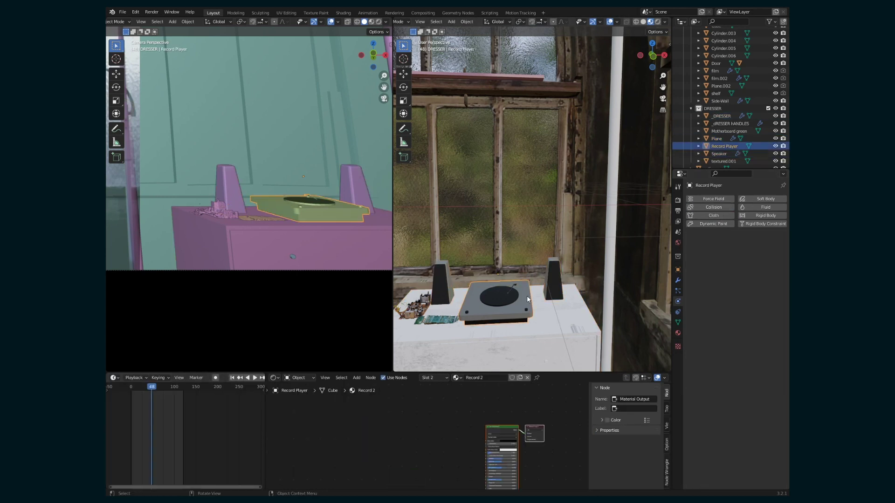
{"action": "left_click", "coordinate": [711, 207]}
Rename the plane to "cloth" and play the cloth simulation.
{"action": "double_click", "coordinate": [716, 138]}
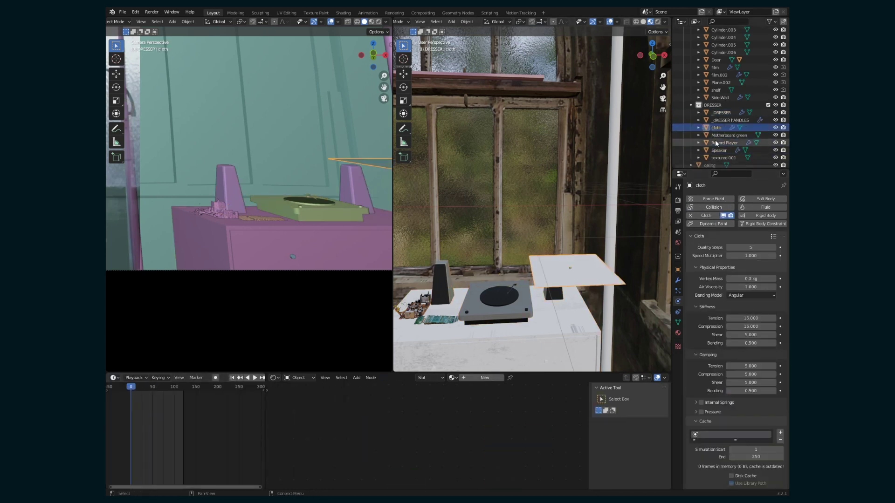
{"action": "left_click", "coordinate": [236, 387]}
{"action": "key", "text": "space"}
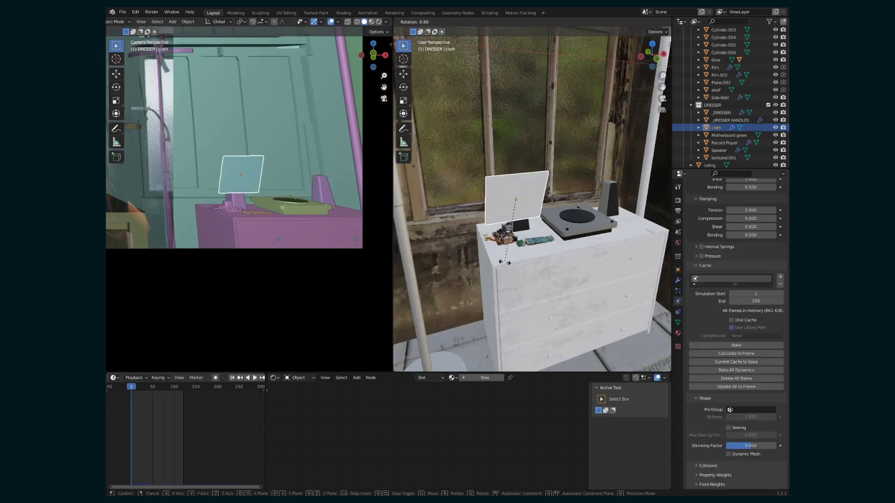
Rotate the cloth -35.8° about Z above the circuit boards and play its simulation, stopping at frame 39.
{"action": "key", "text": "space"}
{"action": "left_click", "coordinate": [148, 389]}
{"action": "key", "text": "space"}
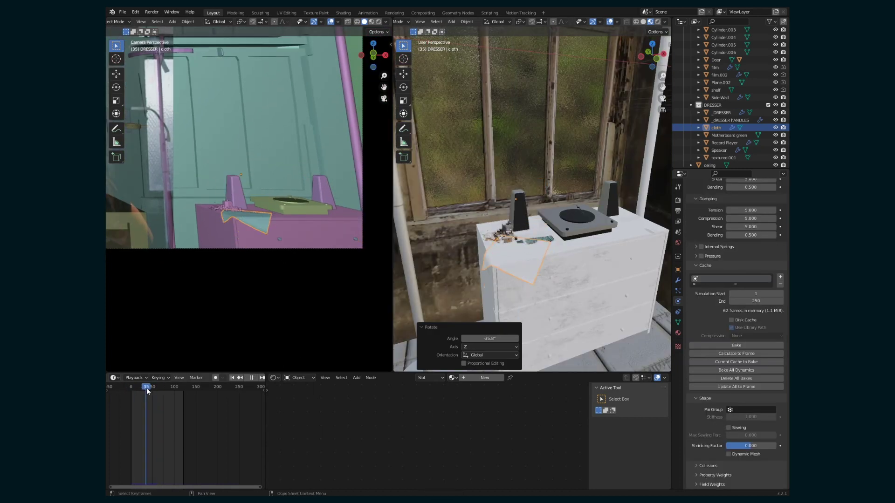
{"action": "key", "text": "space"}
{"action": "scroll", "coordinate": [273, 230], "scroll_direction": "up", "scroll_amount": 3}
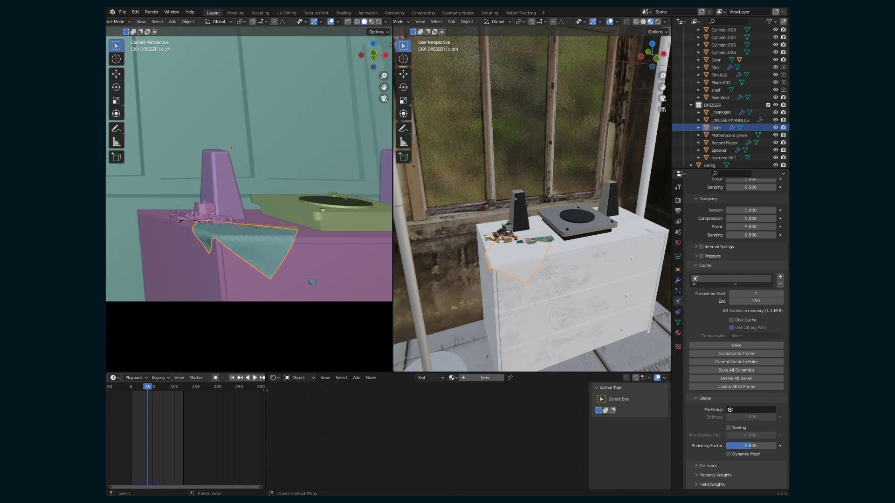
Apply the cloth's simulated drape as its mesh shape and add another modifier to the cloth.
{"action": "left_click", "coordinate": [678, 281]}
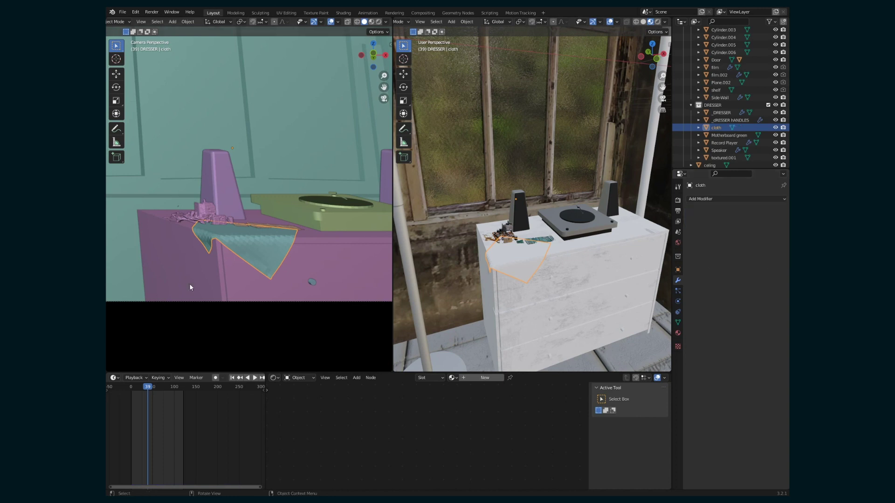
{"action": "left_click", "coordinate": [736, 199]}
{"action": "scroll", "coordinate": [324, 270], "scroll_direction": "up", "scroll_amount": 3}
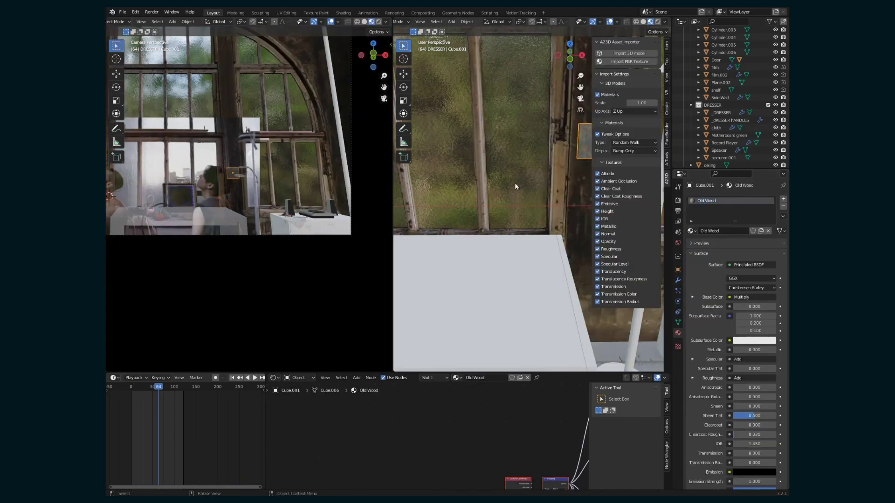
Darken the base color of the block's Old Wood material with an RGB Curves node and save the file.
{"action": "key", "text": "n"}
{"action": "scroll", "coordinate": [600, 140], "scroll_direction": "up", "scroll_amount": 6}
{"action": "middle_click_drag", "start_coordinate": [599, 141], "coordinate": [445, 230], "text": "shift"}
{"action": "middle_click_drag", "start_coordinate": [553, 480], "coordinate": [471, 415]}
{"action": "left_click_drag", "start_coordinate": [471, 416], "coordinate": [366, 411]}
{"action": "middle_click_drag", "start_coordinate": [485, 386], "coordinate": [483, 488]}
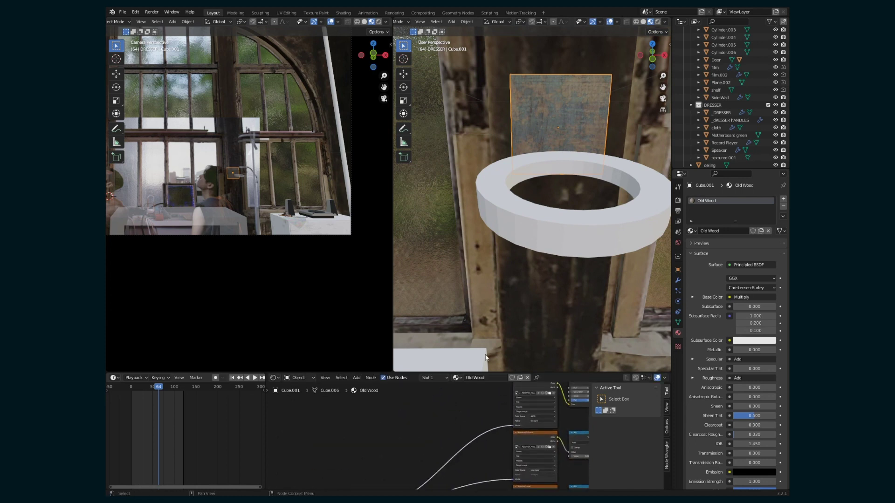
{"action": "middle_click_drag", "start_coordinate": [566, 412], "coordinate": [433, 446]}
{"action": "scroll", "coordinate": [453, 446], "scroll_direction": "up", "scroll_amount": 6}
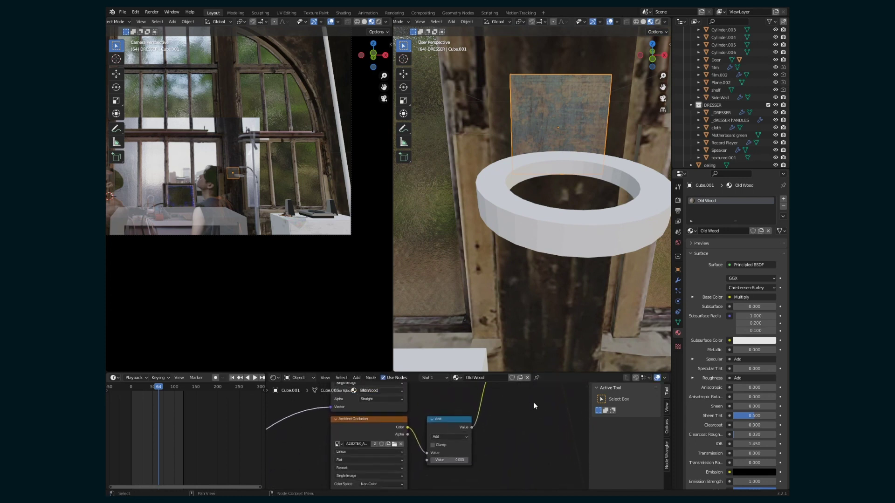
{"action": "scroll", "coordinate": [533, 402], "scroll_direction": "down", "scroll_amount": 2}
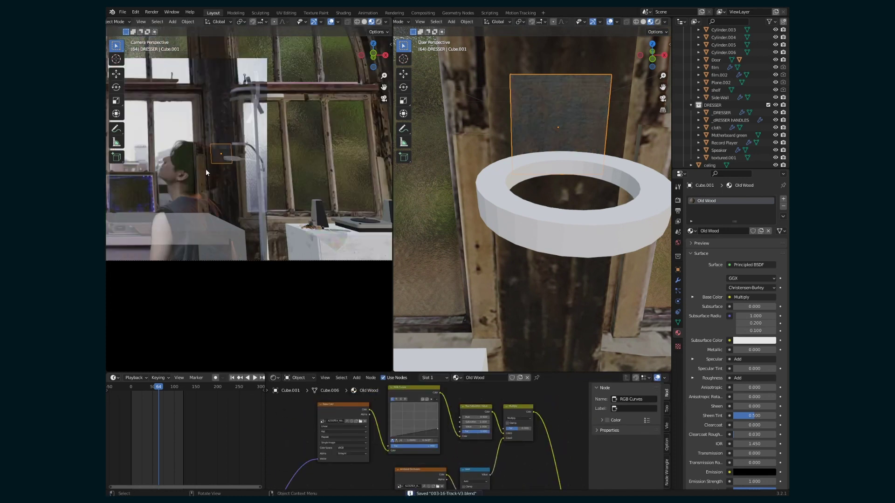
Reduce the wooden block's height along Z and rename it "Wood Block".
{"action": "scroll", "coordinate": [205, 169], "scroll_direction": "up", "scroll_amount": 3}
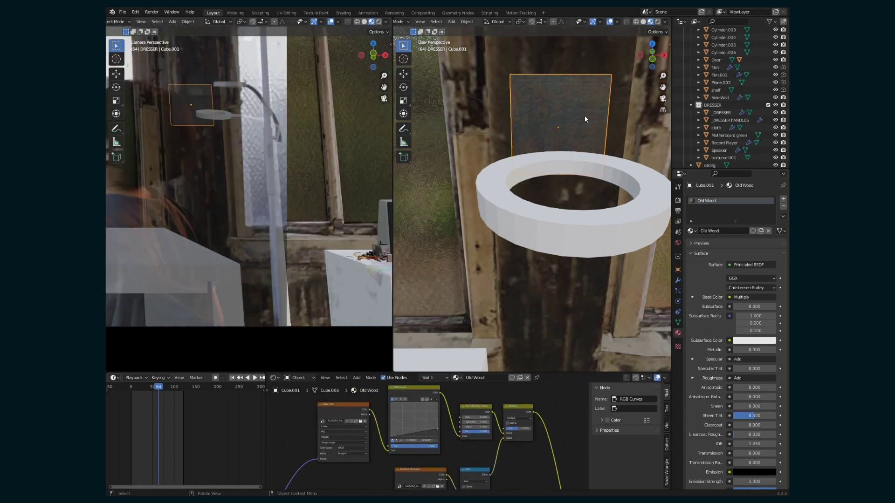
{"action": "key", "text": "z"}
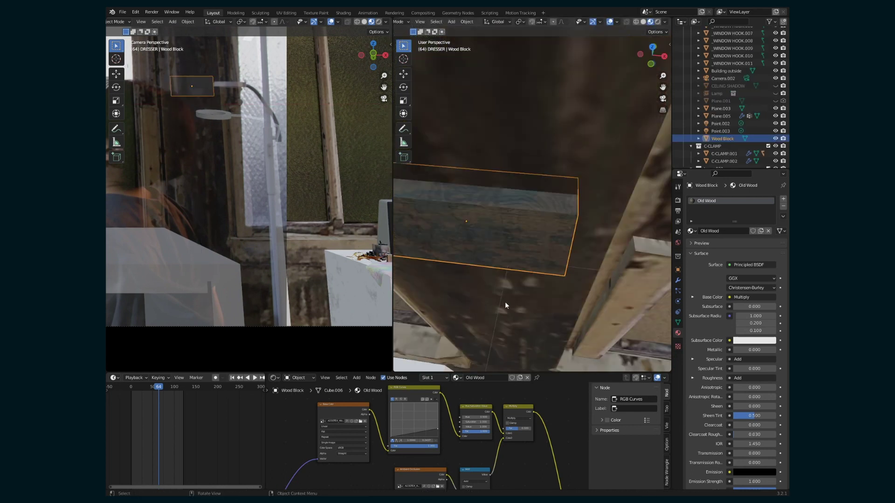
{"action": "key", "text": "KP_Decimal"}
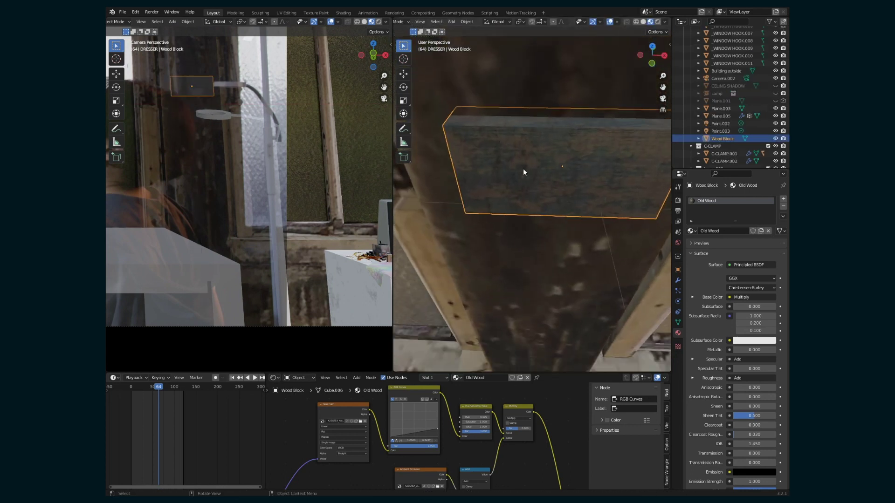
Add a mesh cylinder and move it along the X axis toward the wood block.
{"action": "key", "text": "shift+a"}
{"action": "mouse_move", "coordinate": [506, 171]}
{"action": "left_click", "coordinate": [555, 208]}
{"action": "scroll", "coordinate": [337, 225], "scroll_direction": "down", "scroll_amount": 11}
{"action": "key", "text": "g"}
{"action": "key", "text": "x"}
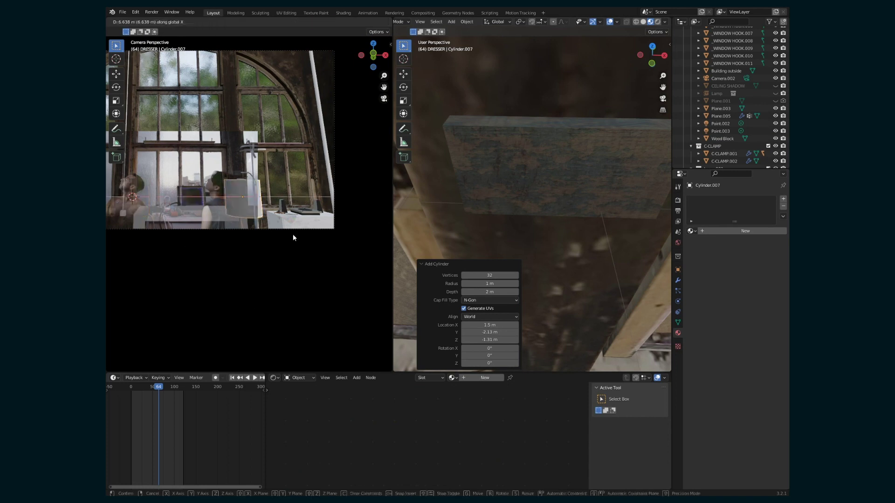
{"action": "left_click", "coordinate": [293, 235]}
Rotate the cylinder 90° about X and bring it in front of the wood block.
{"action": "key", "text": "r"}
{"action": "key", "text": "x"}
{"action": "key", "text": "9"}
{"action": "key", "text": "0"}
{"action": "key", "text": "Return"}
{"action": "key", "text": "z"}
{"action": "left_click", "coordinate": [525, 159]}
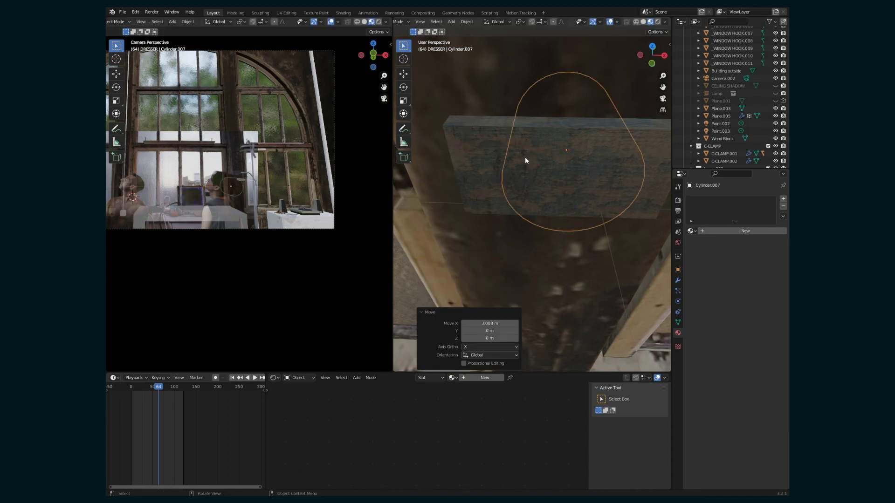
Shrink the cylinder's cross-section while locking its Y length, and move it along X to the middle of the wood block.
{"action": "key", "text": "s"}
{"action": "key", "text": "shift+y"}
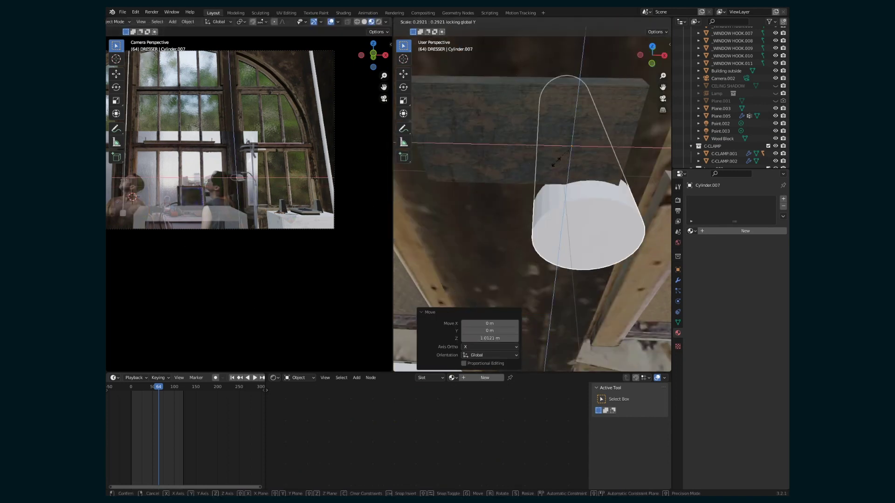
{"action": "left_click", "coordinate": [572, 179]}
{"action": "key", "text": "x"}
{"action": "left_click", "coordinate": [492, 112]}
{"action": "middle_click_drag", "start_coordinate": [601, 175], "coordinate": [602, 142]}
{"action": "scroll", "coordinate": [578, 163], "scroll_direction": "down", "scroll_amount": 2}
{"action": "key", "text": "g"}
{"action": "key", "text": "x"}
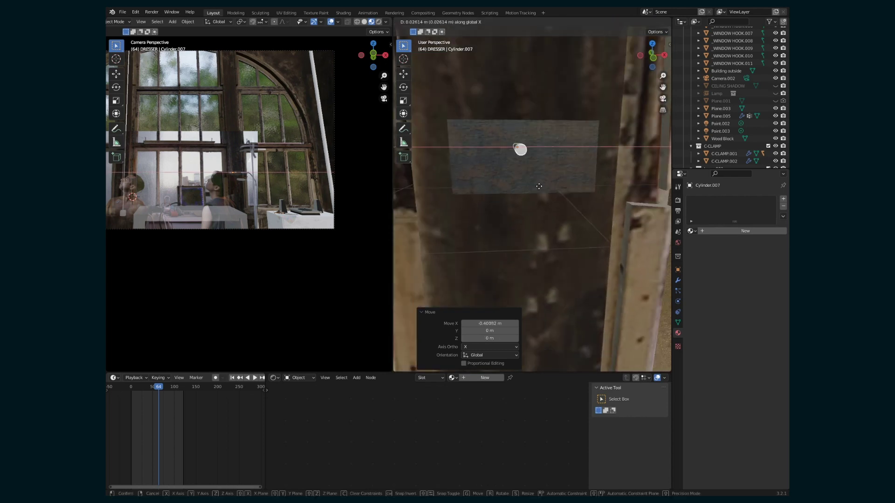
Add an Array modifier to the cylinder with a count of 2 and a relative offset of 2.5 along Y.
{"action": "left_click", "coordinate": [677, 280]}
{"action": "left_click", "coordinate": [736, 198]}
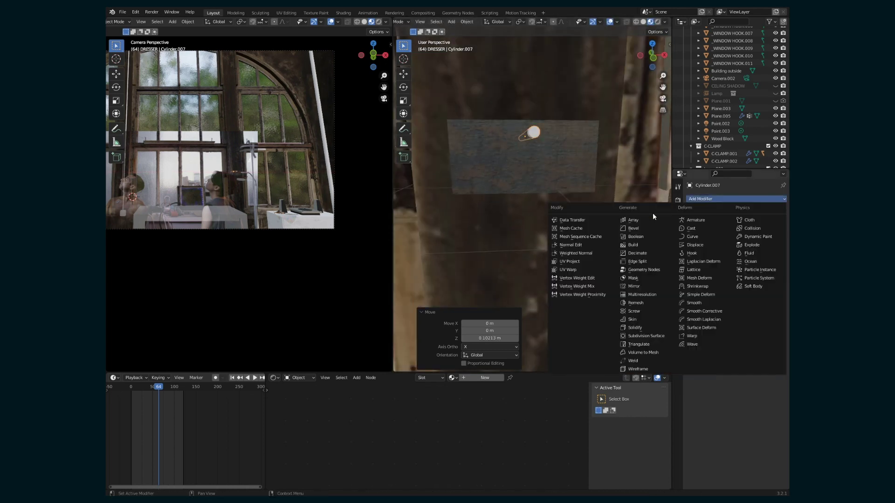
{"action": "left_click", "coordinate": [652, 212]}
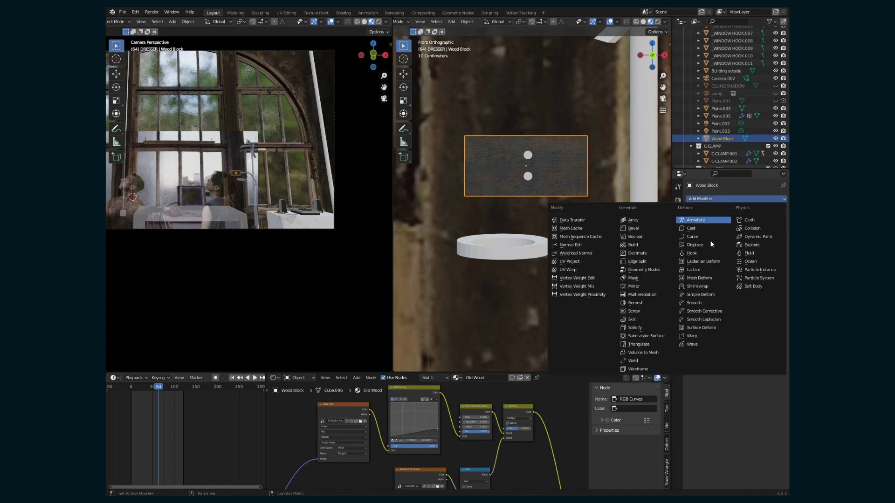
Cut two round holes into the wood block with an applied Boolean modifier using the arrayed cylinders.
{"action": "left_click", "coordinate": [631, 235]}
{"action": "left_click", "coordinate": [527, 156]}
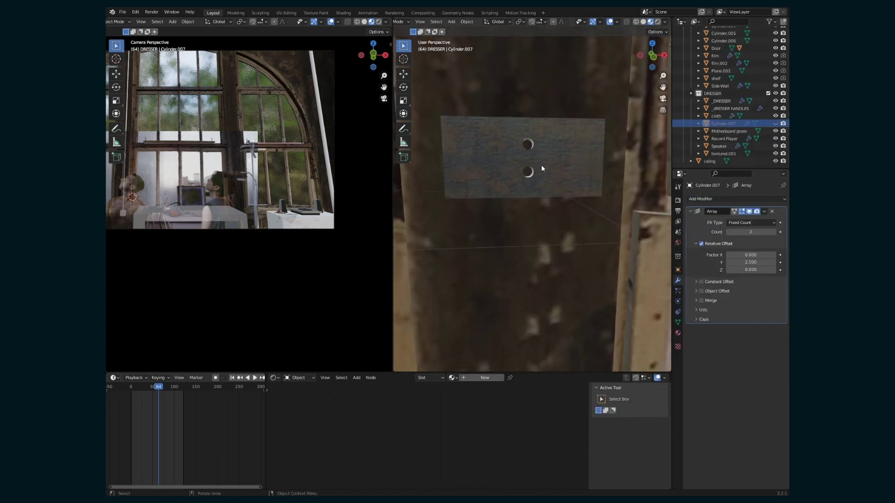
{"action": "left_click", "coordinate": [541, 164]}
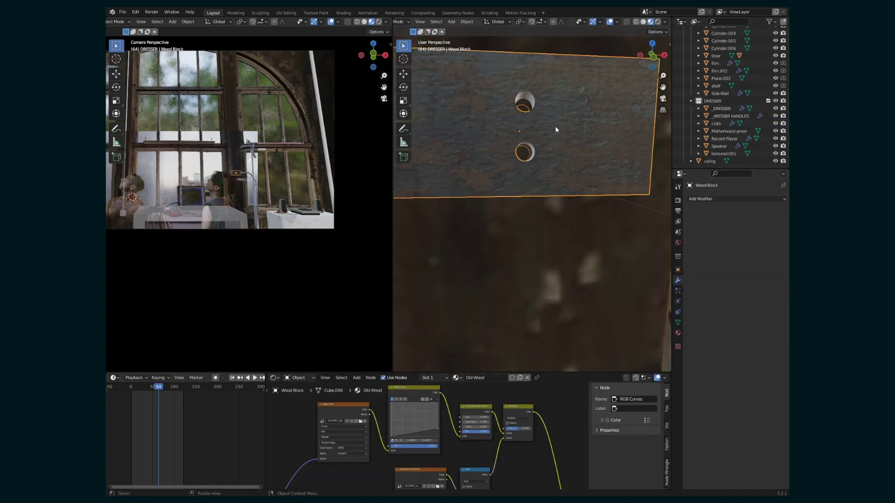
Add a second material named "Dark" to the wood block for the holes and adjust its base color.
{"action": "middle_click_drag", "start_coordinate": [555, 126], "coordinate": [543, 181]}
{"action": "scroll", "coordinate": [549, 178], "scroll_direction": "up", "scroll_amount": 2}
{"action": "scroll", "coordinate": [543, 180], "scroll_direction": "up", "scroll_amount": 3}
{"action": "left_click", "coordinate": [677, 332]}
{"action": "left_click", "coordinate": [783, 200]}
{"action": "left_click", "coordinate": [737, 242]}
{"action": "double_click", "coordinate": [710, 209]}
{"action": "type", "text": "Dark"}
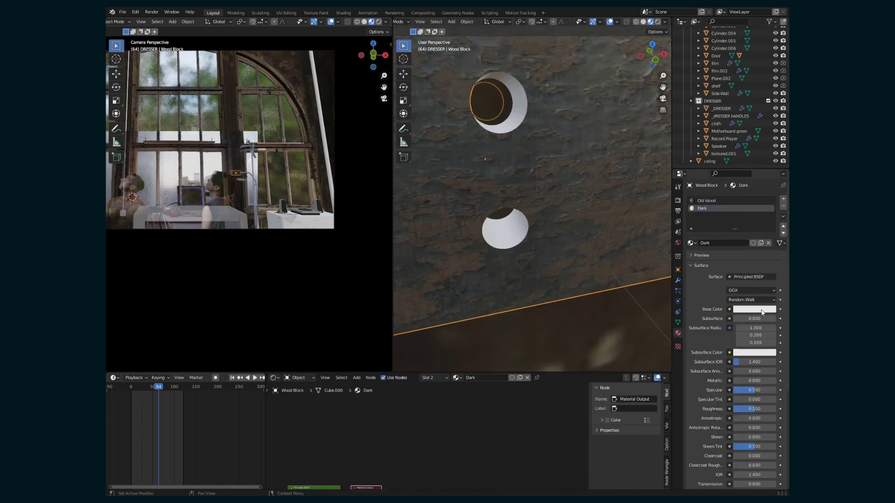
{"action": "left_click", "coordinate": [762, 310]}
{"action": "middle_click_drag", "start_coordinate": [582, 280], "coordinate": [536, 242]}
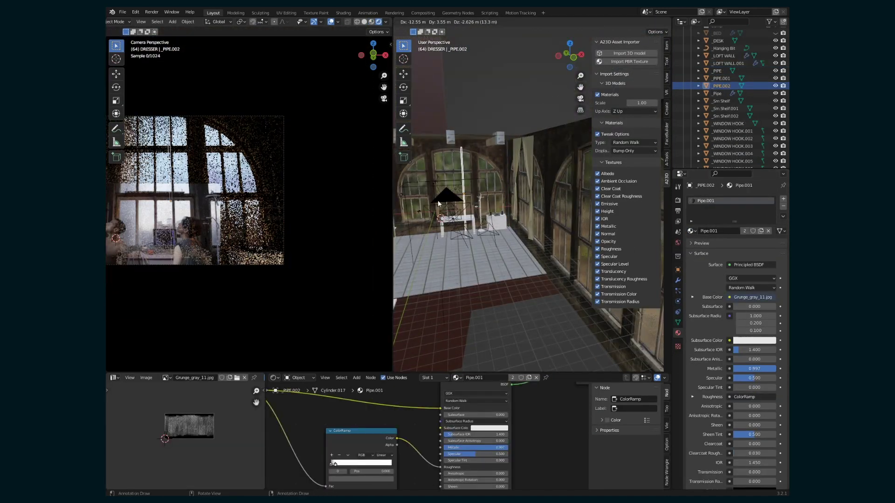
Place the _PIPE.002 pipe by the window wall, rotate it 90° about Y and move it above the windows.
{"action": "left_click", "coordinate": [438, 203]}
{"action": "type", "text": "ry90"}
{"action": "key", "text": "Return"}
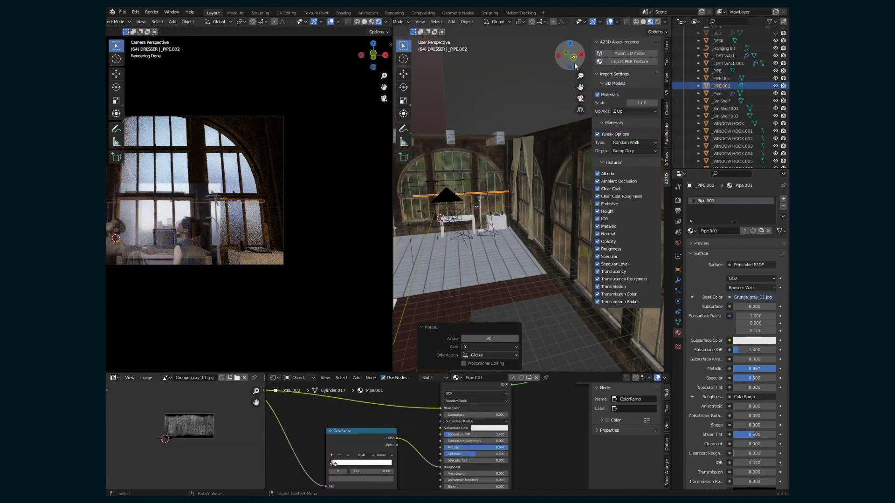
{"action": "left_click", "coordinate": [574, 57]}
{"action": "key", "text": "g"}
{"action": "middle_click_drag", "start_coordinate": [534, 178], "coordinate": [568, 129]}
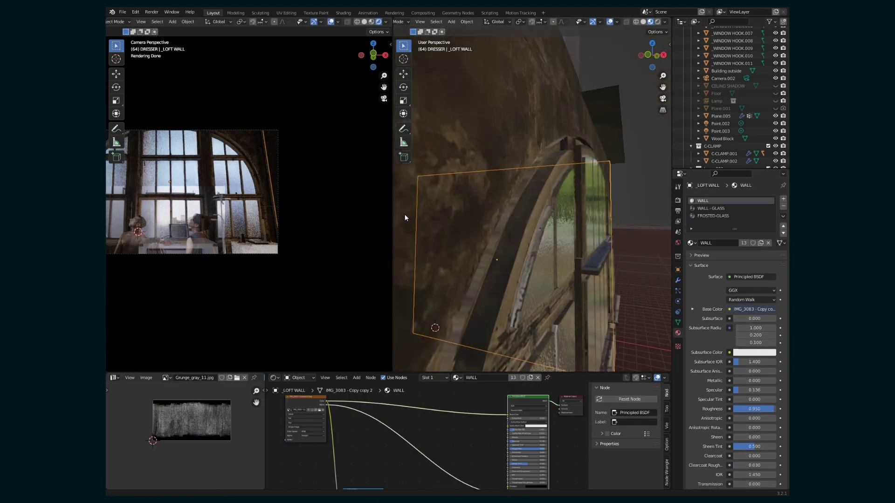
{"action": "middle_click_drag", "start_coordinate": [405, 215], "coordinate": [550, 191]}
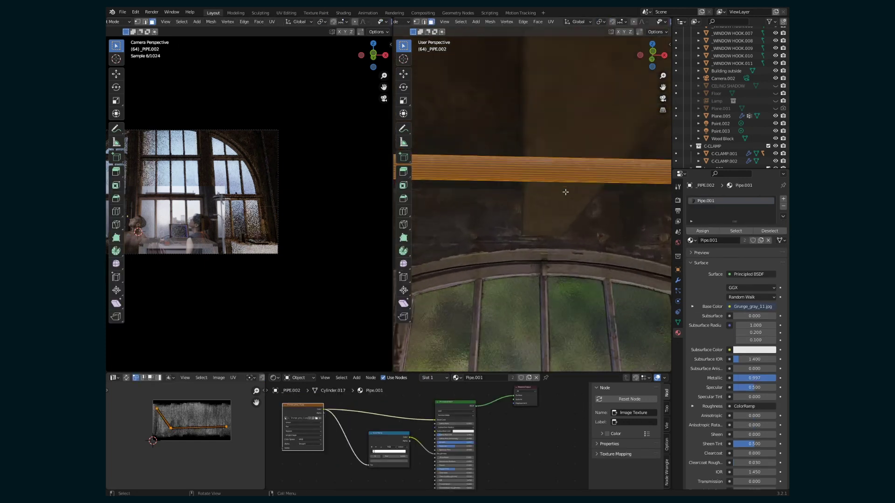
Add loop cuts around the horizontal pipe to isolate a short section of it.
{"action": "left_click", "coordinate": [568, 164]}
{"action": "scroll", "coordinate": [480, 168], "scroll_direction": "down", "scroll_amount": 7}
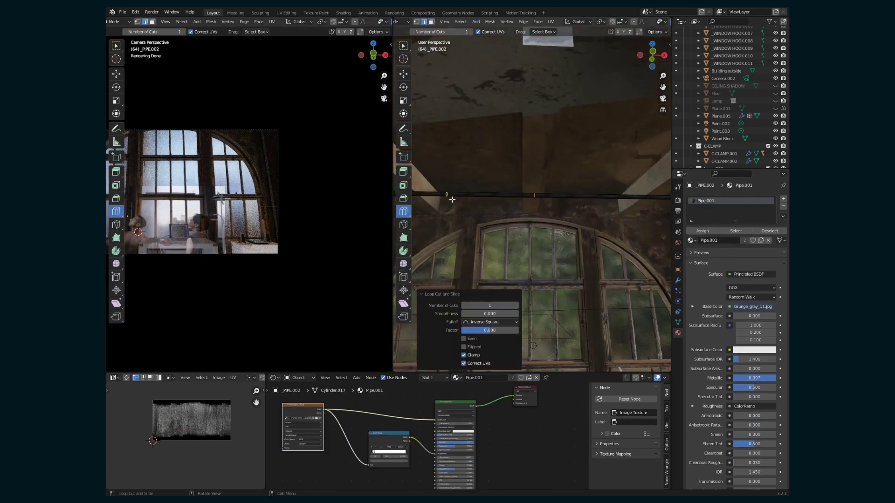
{"action": "left_click_drag", "start_coordinate": [447, 196], "coordinate": [536, 201]}
{"action": "scroll", "coordinate": [535, 205], "scroll_direction": "up", "scroll_amount": 9}
Select the ring of faces between the pipe's loop cuts and extrude it outward along normals to form a collar.
{"action": "left_click", "coordinate": [403, 46]}
{"action": "left_click", "coordinate": [431, 21]}
{"action": "left_click", "coordinate": [530, 113], "text": "alt"}
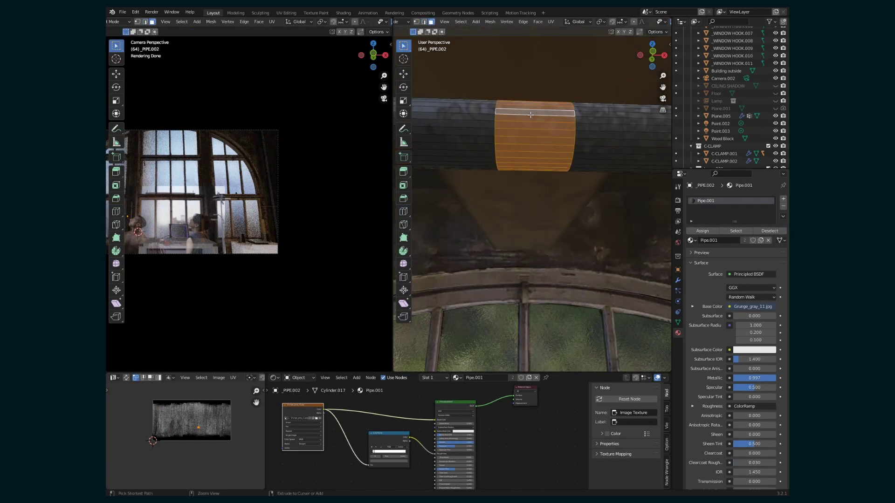
{"action": "right_click", "coordinate": [530, 113]}
{"action": "key", "text": "alt+e"}
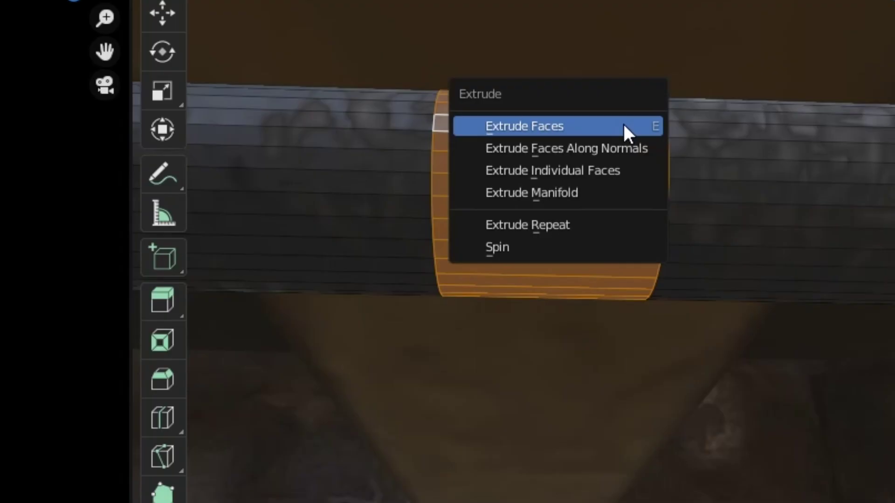
{"action": "left_click", "coordinate": [599, 149]}
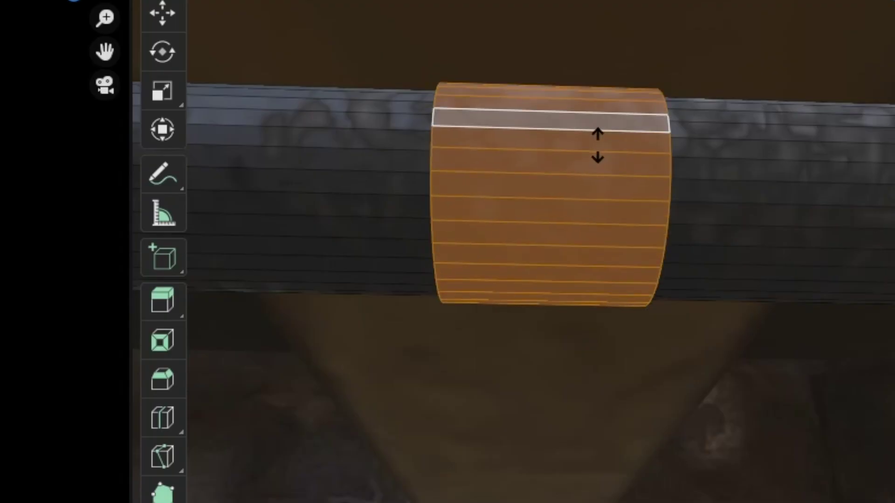
{"action": "left_click", "coordinate": [597, 146]}
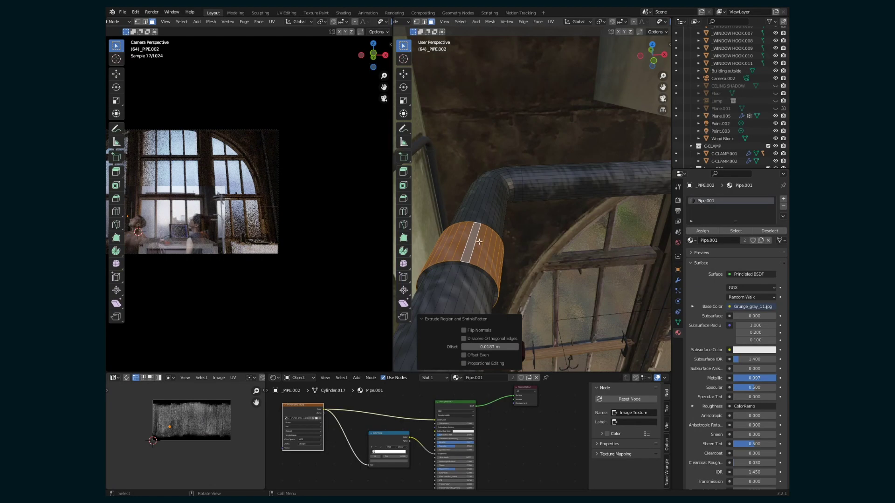
Add one loop cut around the pipe near its bend.
{"action": "left_click", "coordinate": [162, 418]}
{"action": "left_click", "coordinate": [456, 247]}
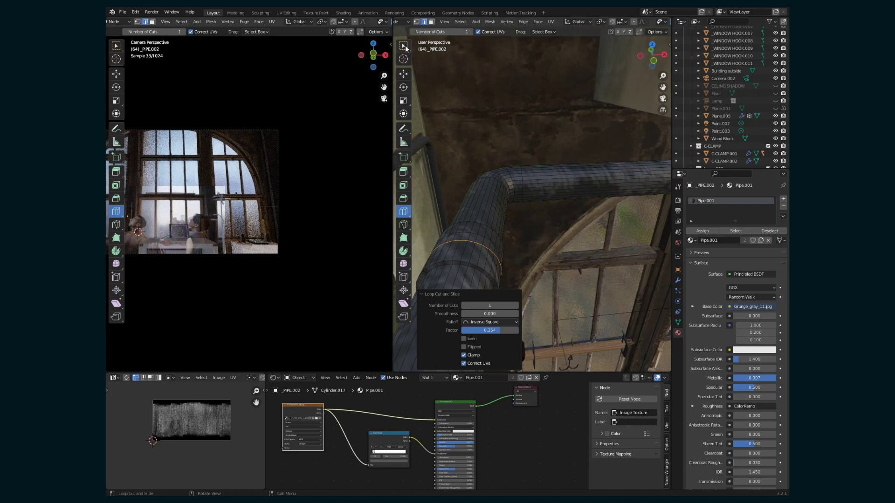
{"action": "left_click", "coordinate": [403, 46]}
Extrude the selected pipe faces about 1.63 m along their normal and adjust their height along Z.
{"action": "scroll", "coordinate": [476, 268], "scroll_direction": "down", "scroll_amount": 3}
{"action": "key", "text": "e"}
{"action": "left_click", "coordinate": [495, 261]}
{"action": "middle_click_drag", "start_coordinate": [495, 261], "coordinate": [535, 201]}
{"action": "key", "text": "g"}
{"action": "key", "text": "z"}
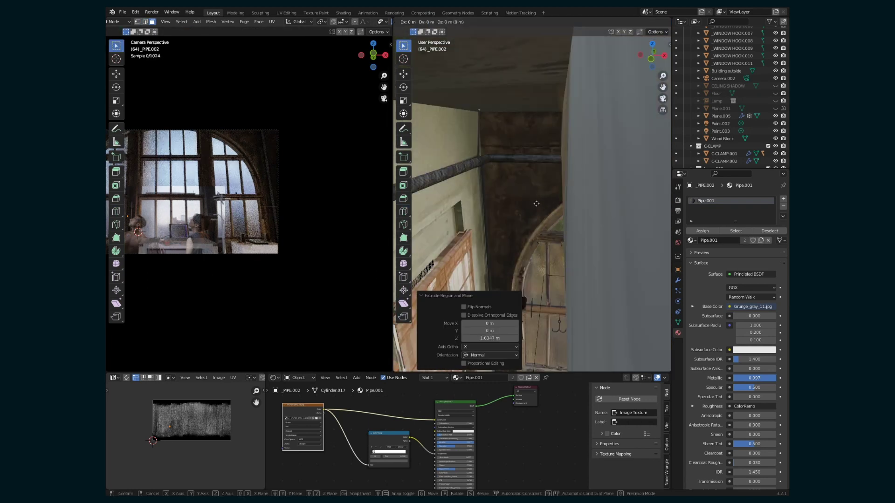
{"action": "left_click", "coordinate": [489, 159]}
{"action": "middle_click_drag", "start_coordinate": [489, 160], "coordinate": [536, 107]}
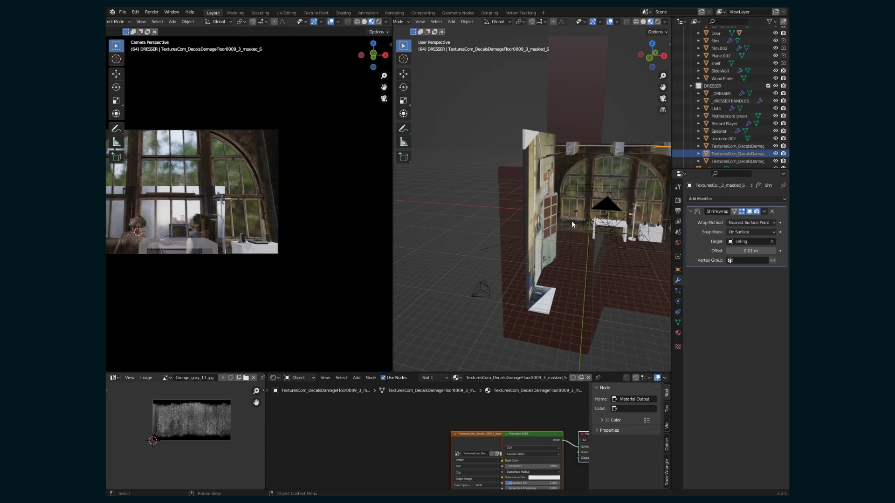
Save the file and add a Shrinkwrap modifier to the first floor-damage decal, targeting "celing" with a 0.01 m offset.
{"action": "scroll", "coordinate": [571, 220], "scroll_direction": "up", "scroll_amount": 6}
{"action": "key", "text": "ctrl+s"}
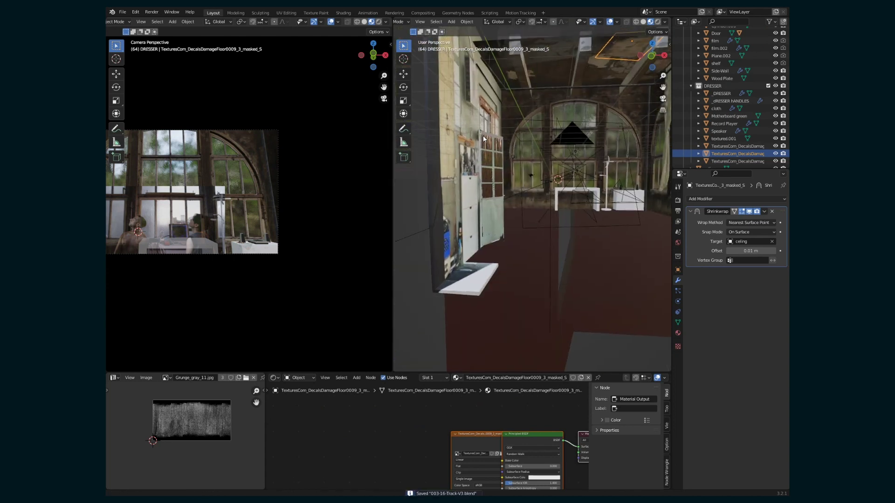
{"action": "middle_click_drag", "start_coordinate": [484, 139], "coordinate": [481, 111]}
{"action": "left_click", "coordinate": [481, 111]}
{"action": "left_click", "coordinate": [702, 199]}
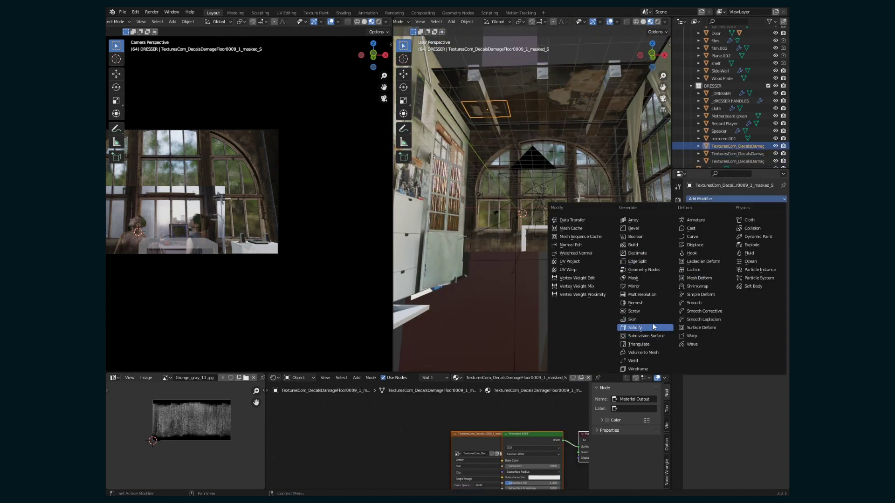
{"action": "left_click", "coordinate": [697, 286]}
{"action": "left_click", "coordinate": [772, 242]}
{"action": "left_click", "coordinate": [589, 106]}
{"action": "left_click", "coordinate": [772, 251]}
Scale the first damage decal by 1.832 and move it along Y across the ceiling.
{"action": "key", "text": "s"}
{"action": "left_click", "coordinate": [451, 76]}
{"action": "scroll", "coordinate": [451, 76], "scroll_direction": "up", "scroll_amount": 4}
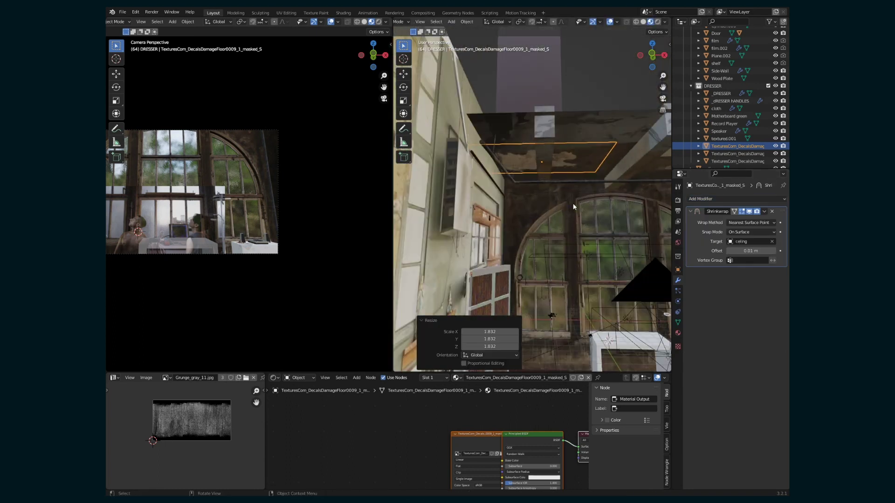
{"action": "middle_click_drag", "start_coordinate": [573, 203], "coordinate": [543, 187]}
{"action": "key", "text": "g"}
{"action": "key", "text": "y"}
{"action": "left_click", "coordinate": [547, 149]}
Duplicate the damage decal about 8 m along X on the ceiling, then rotate and resize the copy.
{"action": "mouse_move", "coordinate": [547, 150]}
{"action": "middle_mouse_down"}
{"action": "mouse_move", "coordinate": [587, 153]}
{"action": "mouse_move", "coordinate": [534, 163]}
{"action": "mouse_move", "coordinate": [550, 158]}
{"action": "middle_mouse_up"}
{"action": "key", "text": "shift+d"}
{"action": "key", "text": "x"}
{"action": "left_click", "coordinate": [594, 146]}
{"action": "key", "text": "r"}
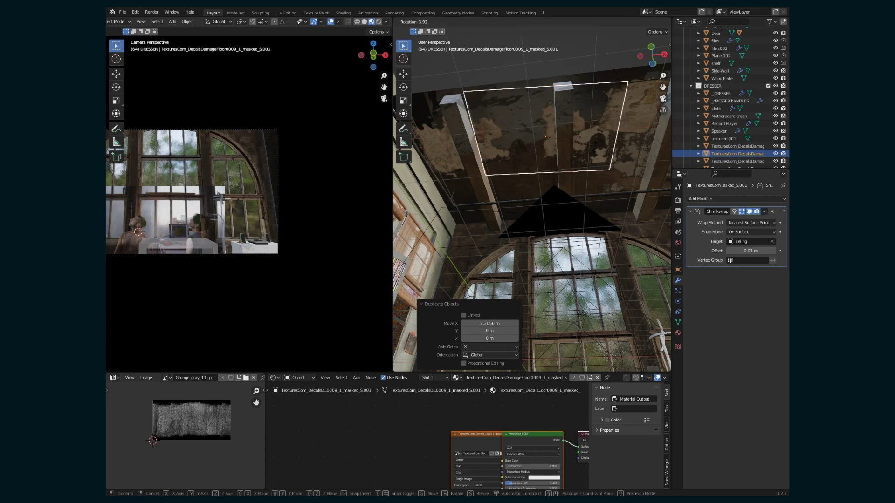
{"action": "left_click", "coordinate": [659, 331]}
{"action": "key", "text": "s"}
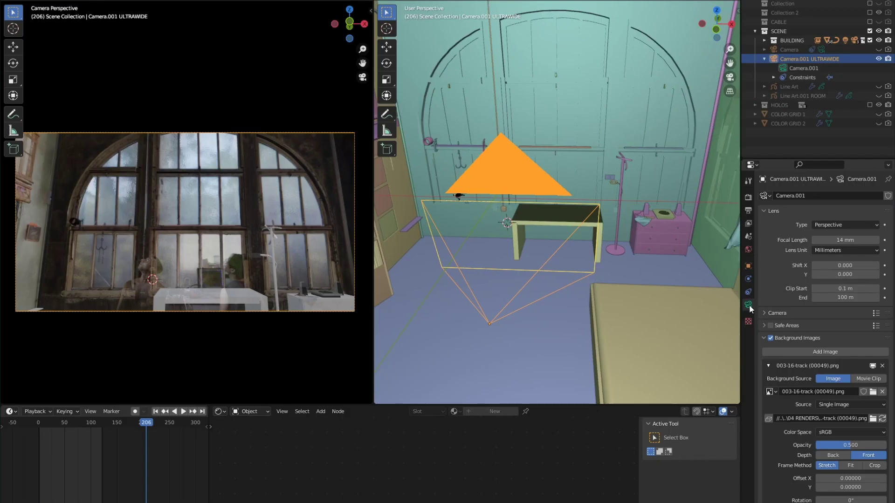
Show the ultrawide camera's sensor settings and check the sensor width.
{"action": "left_click", "coordinate": [765, 313]}
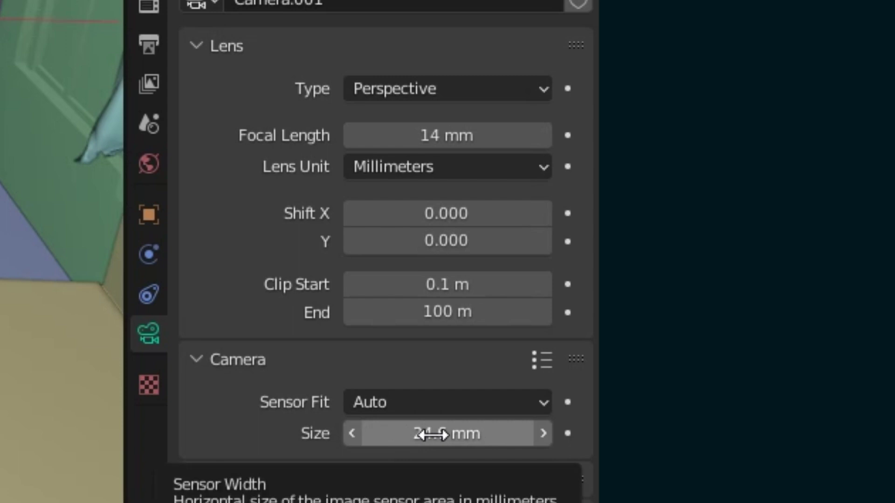
Set the opacity of the ultrawide camera's background footage to 1.
{"action": "left_click", "coordinate": [201, 366]}
{"action": "left_click", "coordinate": [193, 360]}
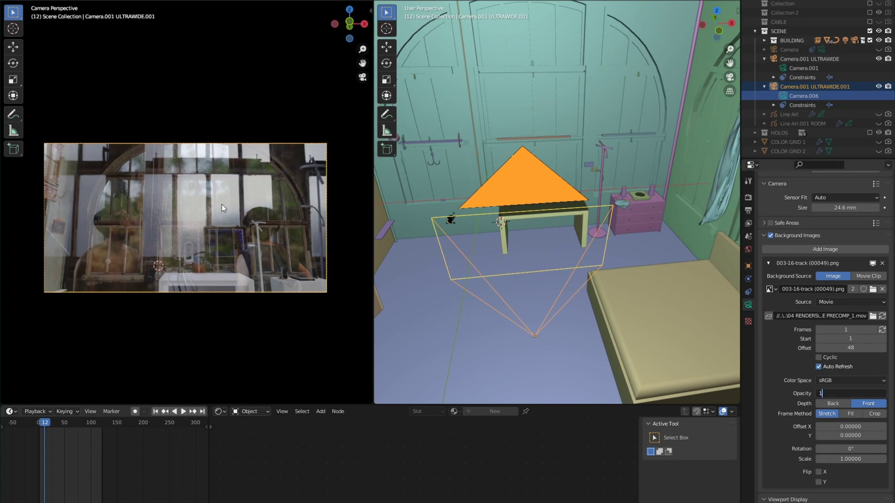
{"action": "key", "text": "ctrl+z"}
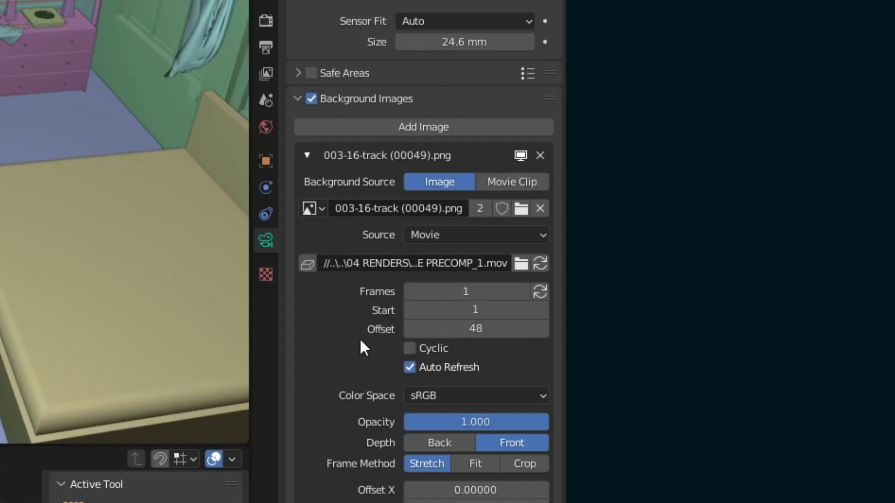
Scale the camera's background footage to 0.5, shift its Y offset to about -0.364, and fine-tune the scale.
{"action": "scroll", "coordinate": [361, 341], "scroll_direction": "down", "scroll_amount": 4}
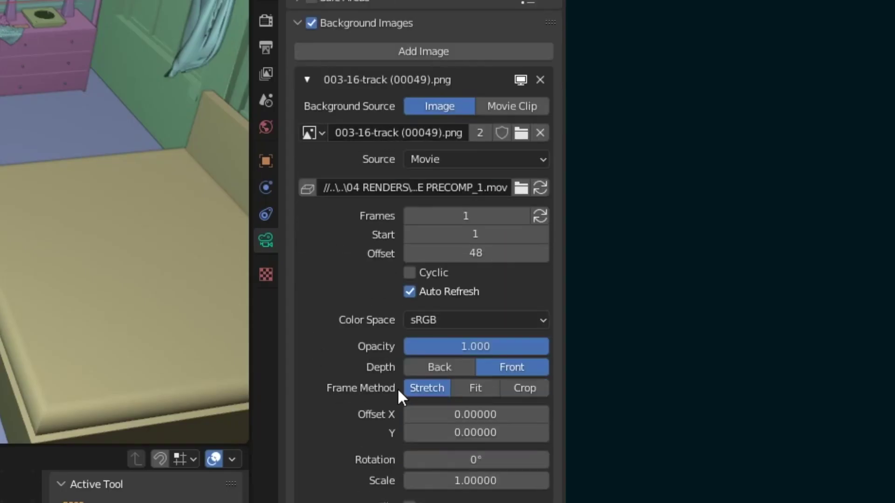
{"action": "scroll", "coordinate": [404, 396], "scroll_direction": "down", "scroll_amount": 2}
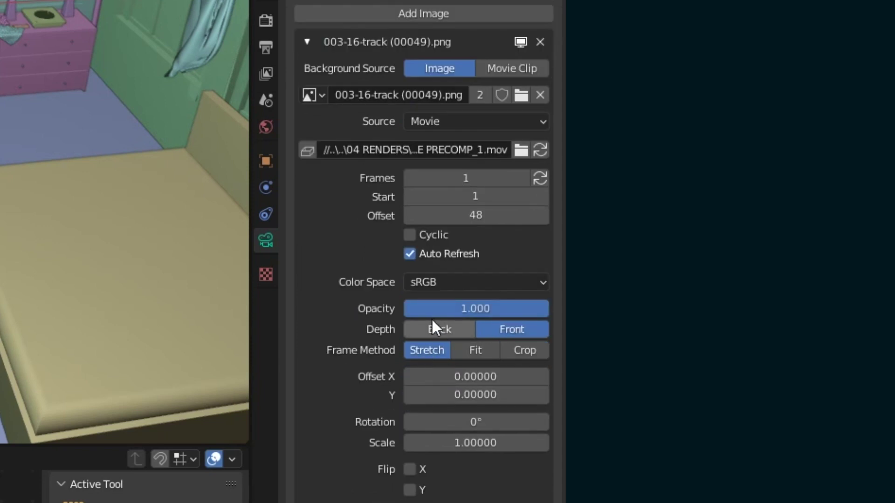
{"action": "left_click", "coordinate": [474, 443]}
{"action": "type", "text": ".5"}
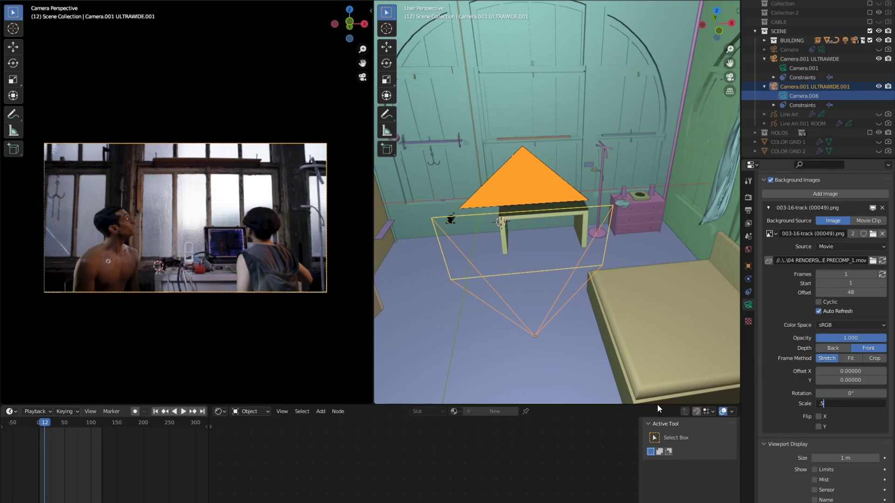
{"action": "key", "text": "Return"}
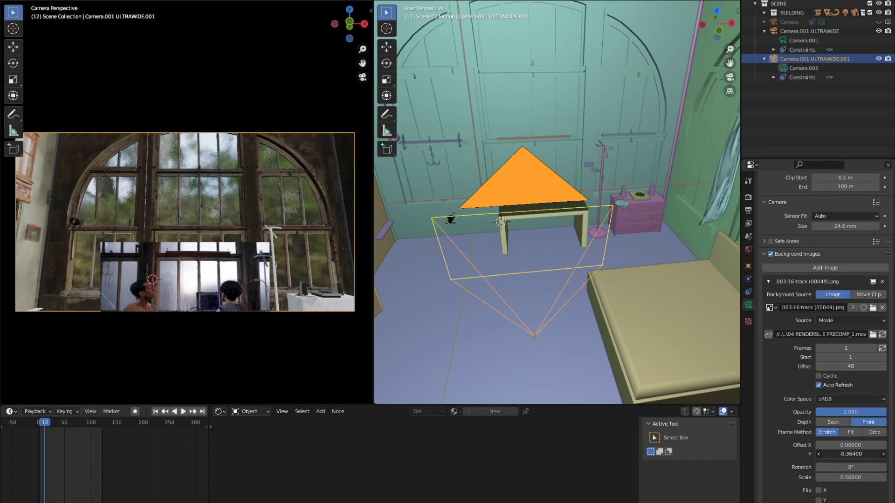
{"action": "left_click_drag", "start_coordinate": [850, 453], "coordinate": [870, 477]}
{"action": "left_click_drag", "start_coordinate": [869, 477], "coordinate": [871, 477]}
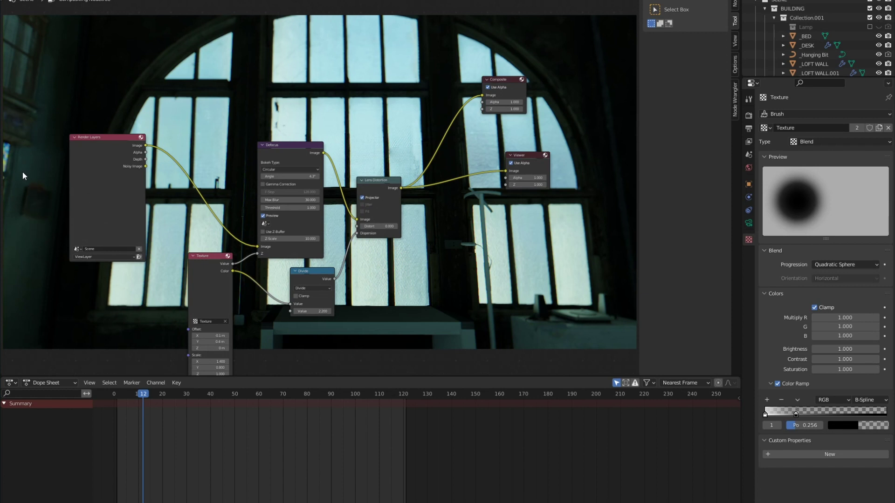
Examine the compositor node tree over the rendered backdrop, covering the Texture, Defocus, Divide and Lens Distortion nodes.
{"action": "scroll", "coordinate": [227, 211], "scroll_direction": "up", "scroll_amount": 2}
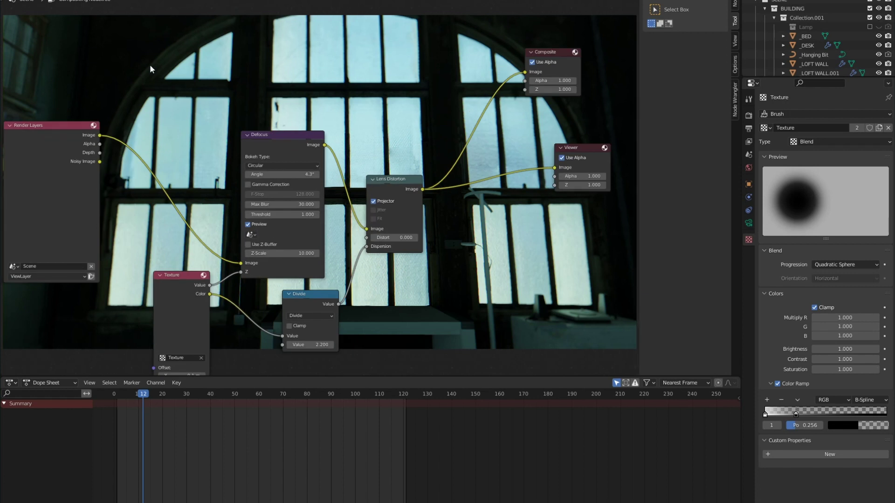
{"action": "scroll", "coordinate": [179, 96], "scroll_direction": "up", "scroll_amount": 1}
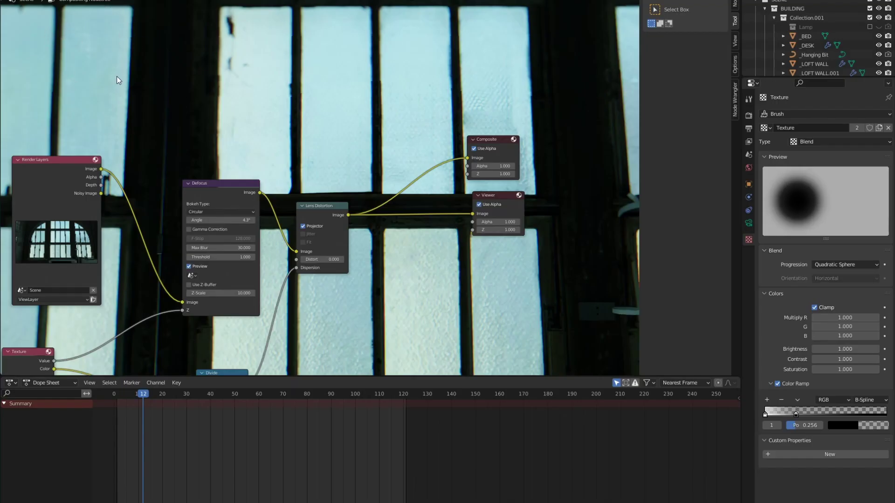
{"action": "key", "text": "v"}
{"action": "key", "text": "v"}
{"action": "key", "text": "v"}
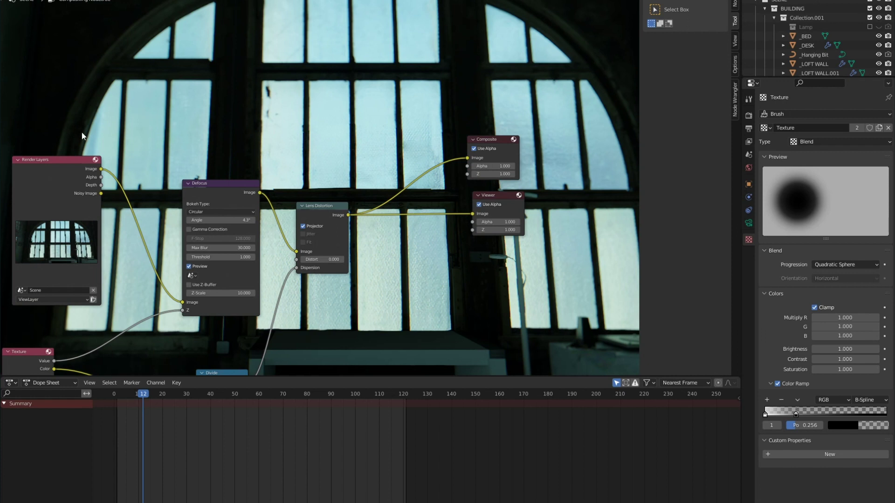
{"action": "key", "text": "v"}
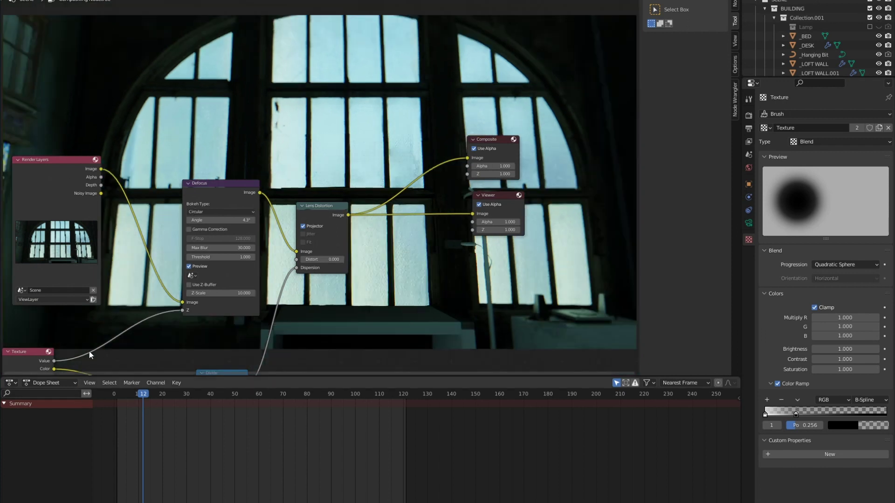
{"action": "middle_click_drag", "start_coordinate": [99, 325], "coordinate": [180, 209]}
{"action": "left_click", "coordinate": [115, 236]}
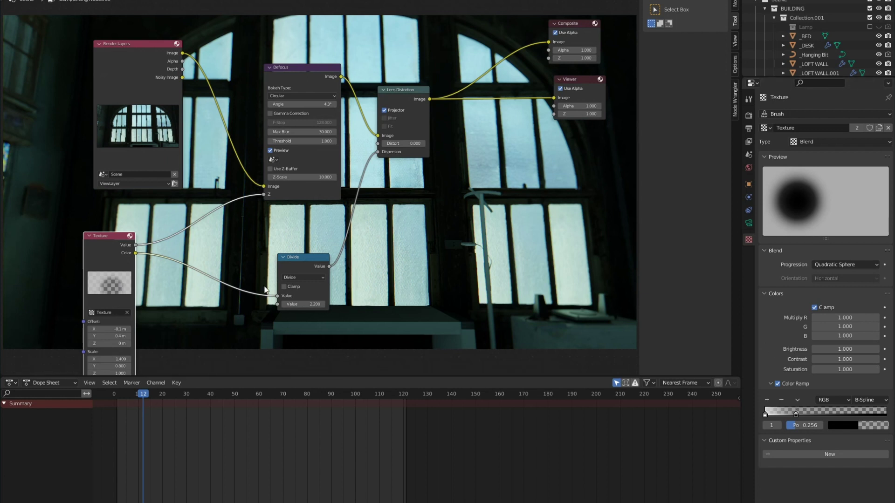
{"action": "left_click_drag", "start_coordinate": [52, 271], "coordinate": [75, 242]}
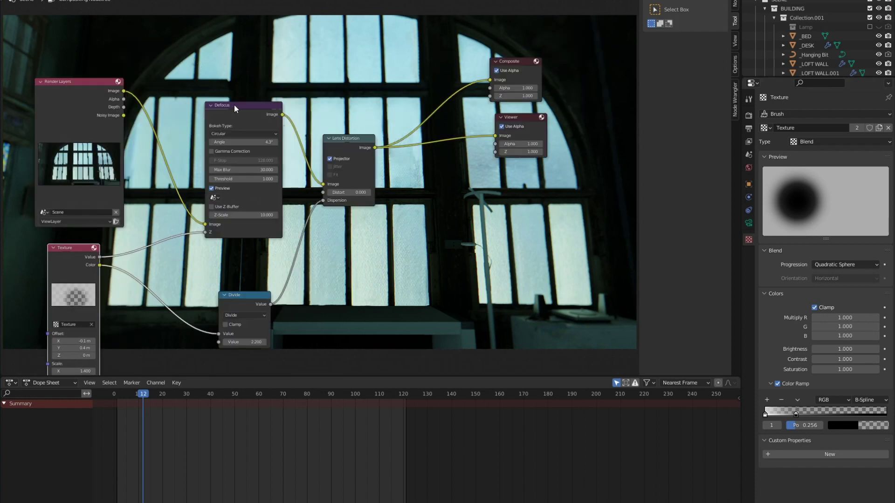
{"action": "left_click", "coordinate": [351, 143]}
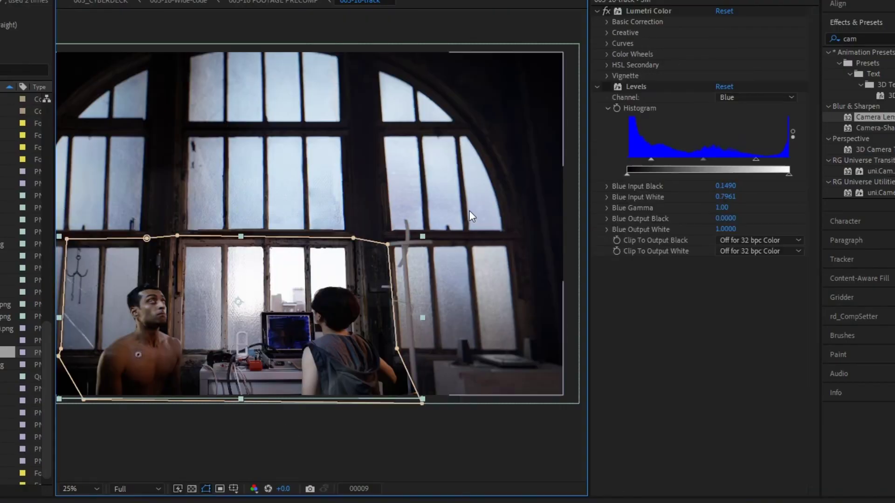
Switch to After Effects and try moving the footage mask's upper-right vertex outward past the white stand.
{"action": "scroll", "coordinate": [328, 246], "scroll_direction": "up", "scroll_amount": 2}
{"action": "middle_click_drag", "start_coordinate": [450, 387], "coordinate": [332, 248]}
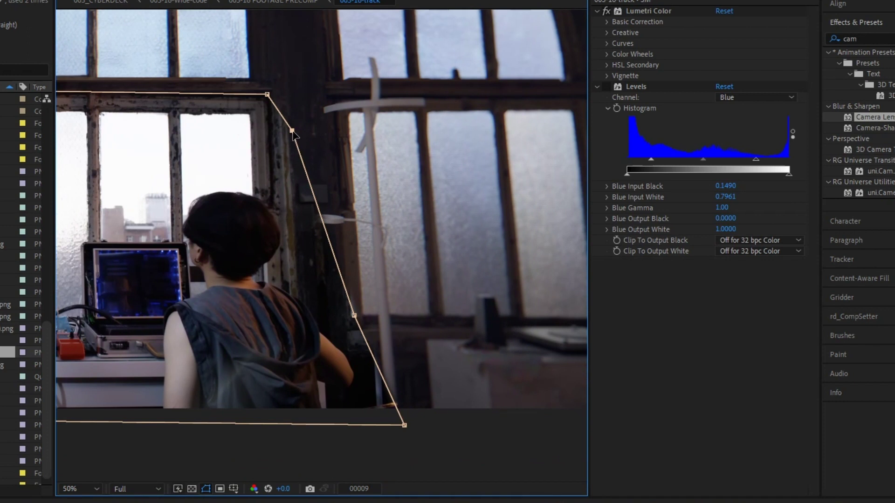
{"action": "left_click_drag", "start_coordinate": [292, 130], "coordinate": [421, 61]}
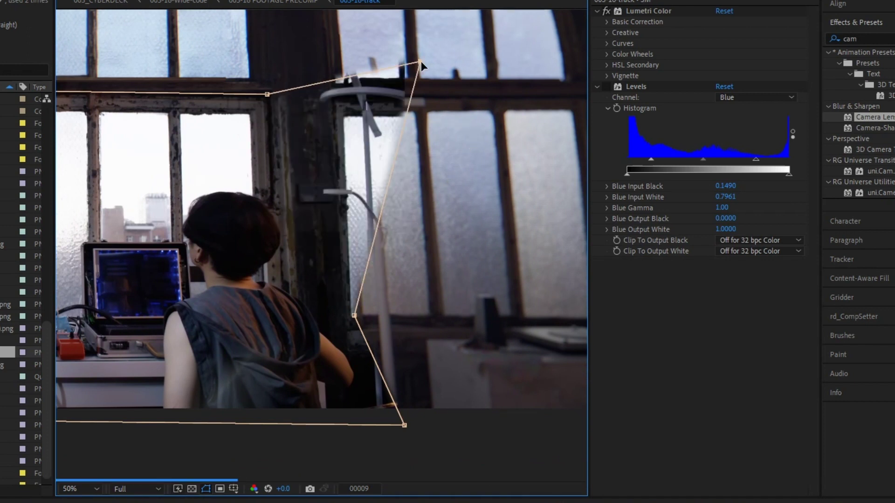
{"action": "key", "text": "ctrl+z"}
{"action": "key", "text": "ctrl+z"}
{"action": "key", "text": "ctrl+z"}
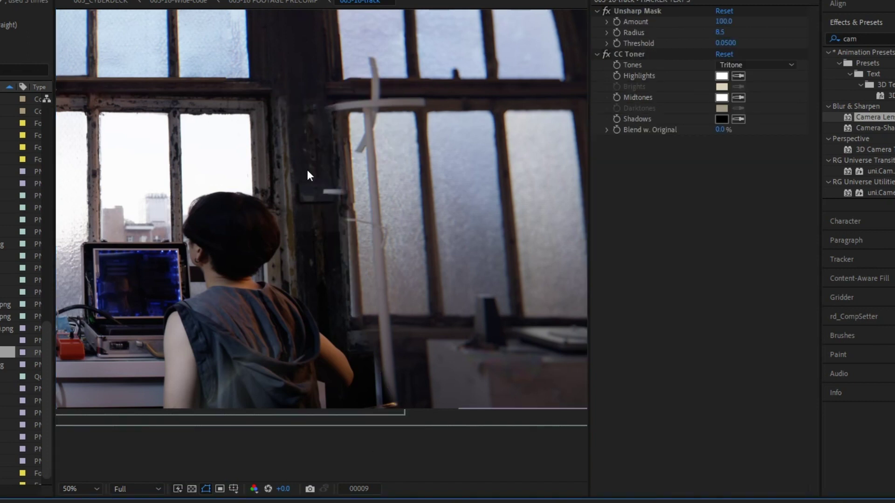
Move the footage mask's lower-right vertex inward, just below the frame, so the edge runs closer to the seated person's arm.
{"action": "scroll", "coordinate": [326, 224], "scroll_direction": "down", "scroll_amount": 2}
{"action": "scroll", "coordinate": [382, 313], "scroll_direction": "up", "scroll_amount": 2}
{"action": "middle_click_drag", "start_coordinate": [382, 313], "coordinate": [390, 225]}
{"action": "left_click", "coordinate": [391, 322]}
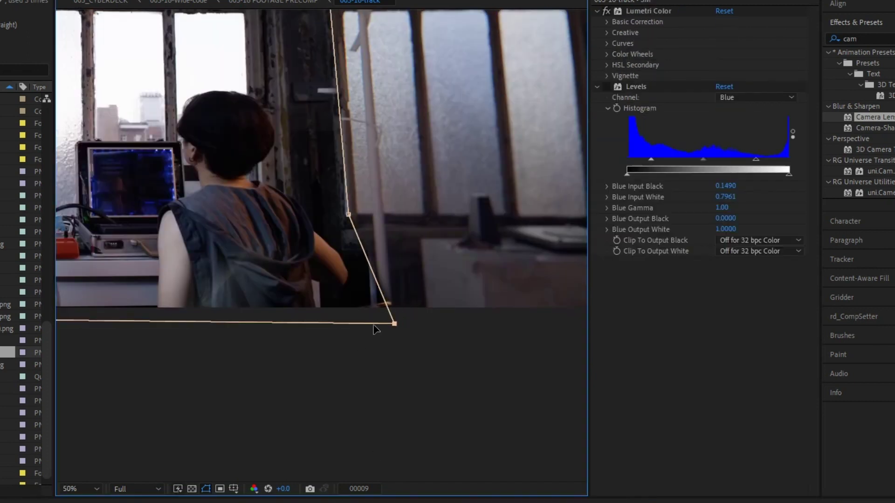
{"action": "left_click_drag", "start_coordinate": [391, 321], "coordinate": [375, 331]}
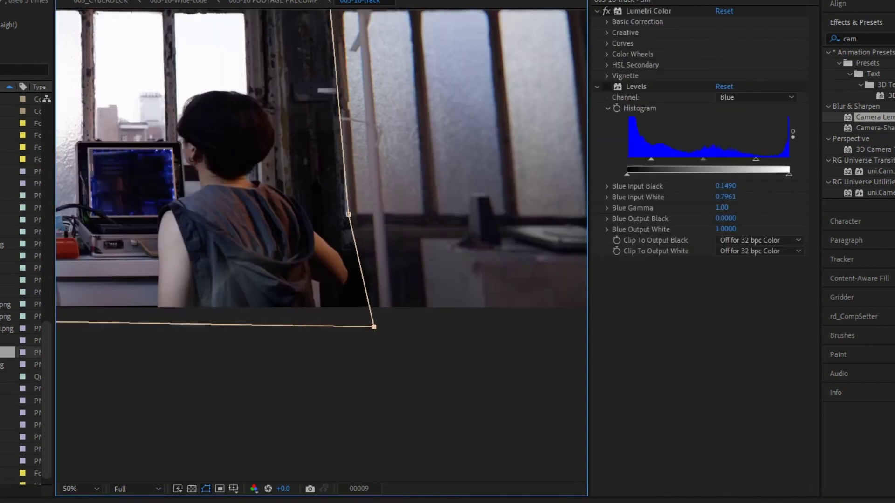